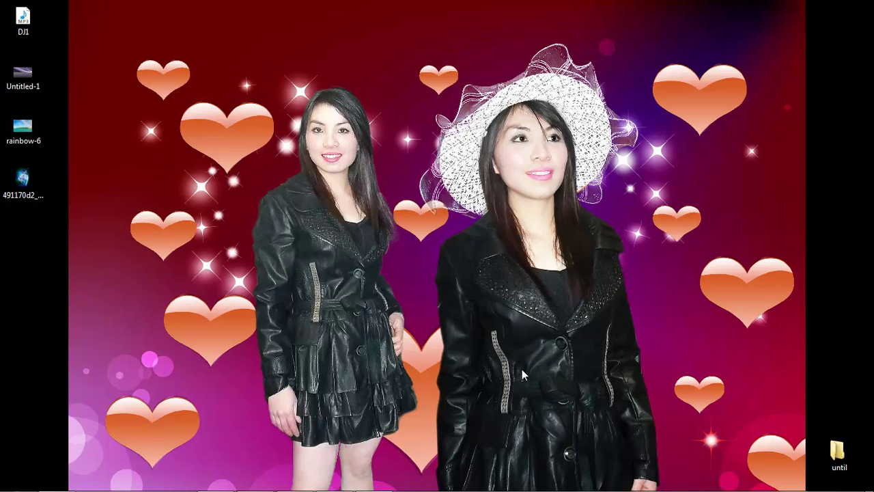
- Start the DJ1 track on deck 1 in Virtual DJ, bringing the left fader back up
left_click(215, 481)
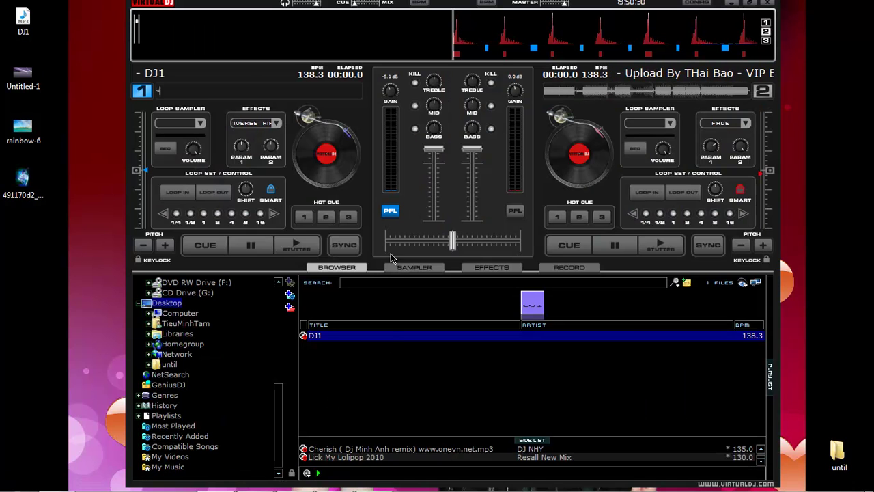
left_click_drag(434, 149, 435, 260)
left_click(296, 247)
left_click_drag(433, 219, 446, 149)
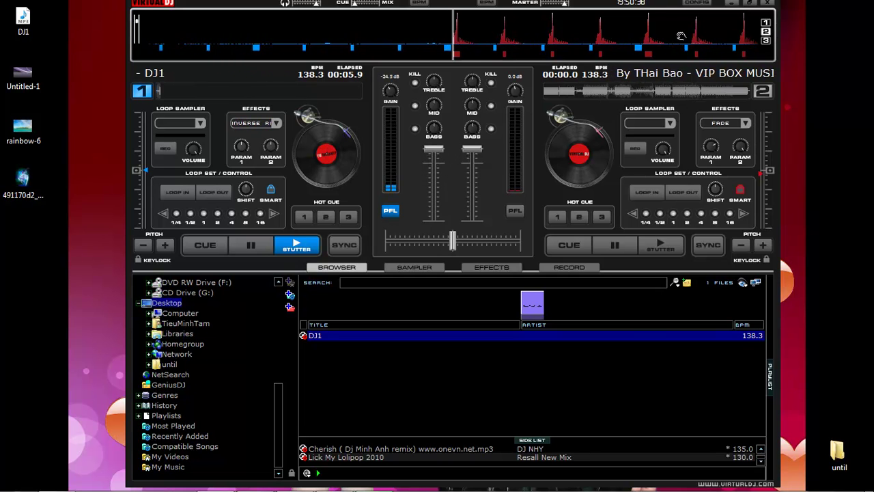
- Minimise Virtual DJ and refresh the desktop
left_click(734, 3)
right_click(317, 91)
left_click(373, 146)
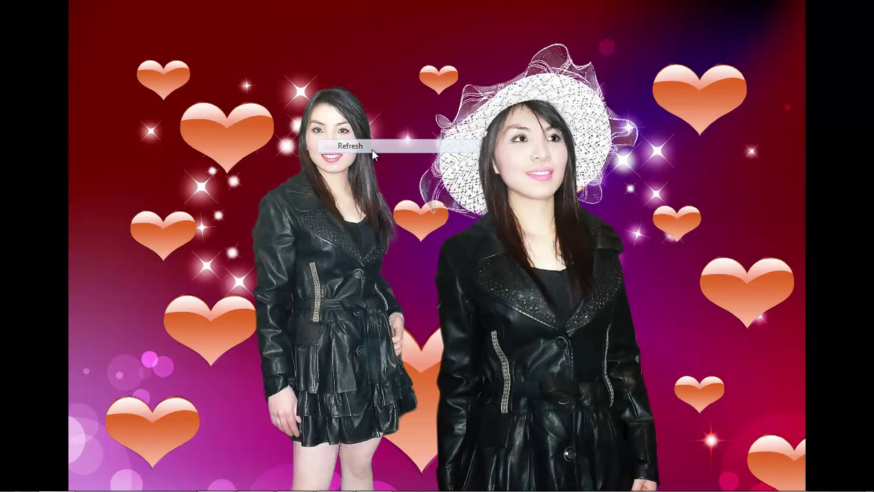
- Type the Vietnamese opening sentence announcing a Photoshop sphere tutorial in a new Notepad note
left_click(255, 480)
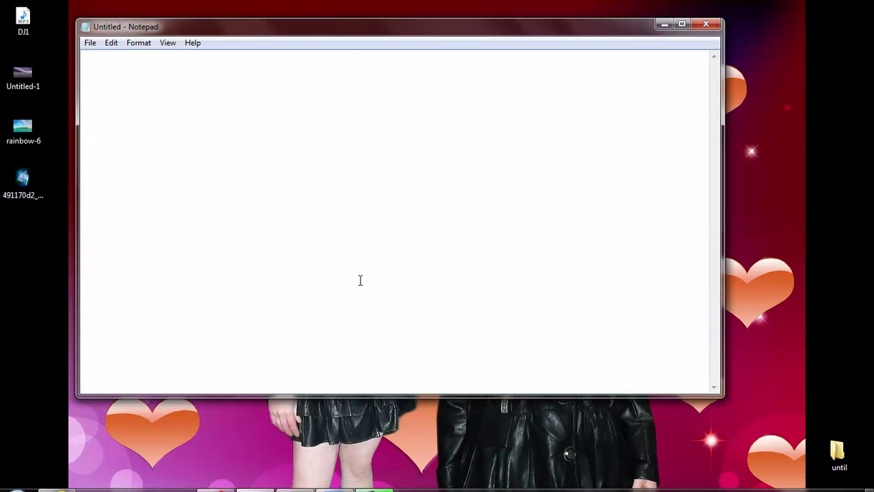
type("Hôm nay")
key("BackSpace")
key("BackSpace")
type("Ti")
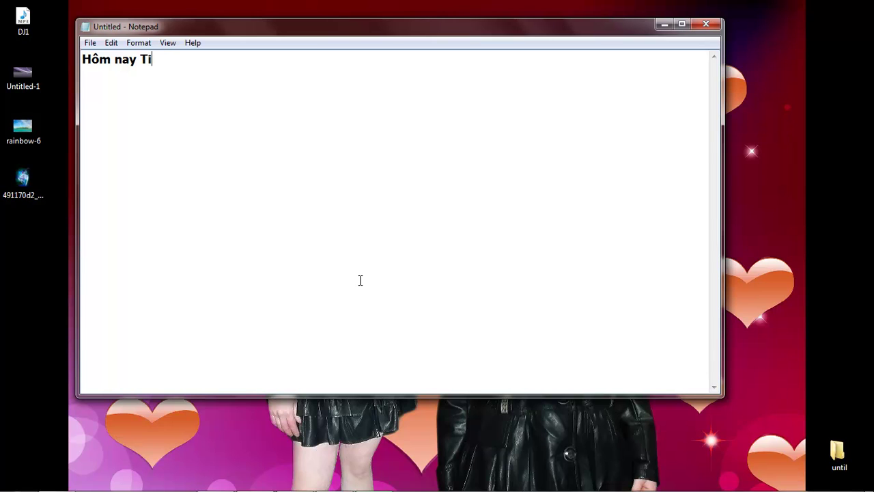
type("h cuf cacs ban")
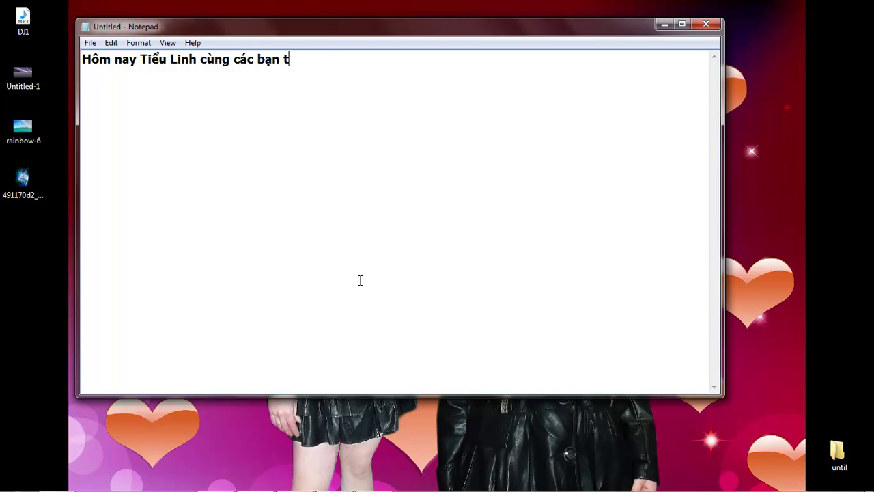
type("mf hieeur")
type("achs lamf")
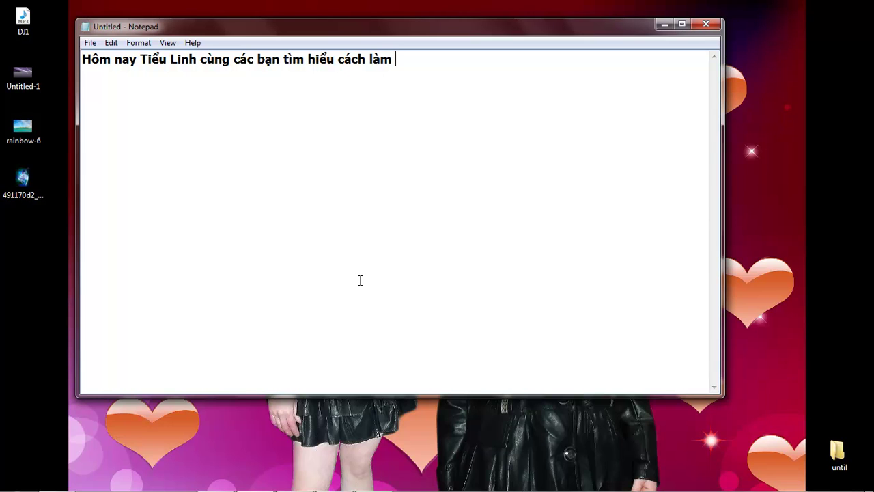
type("kh")
type("ong ")
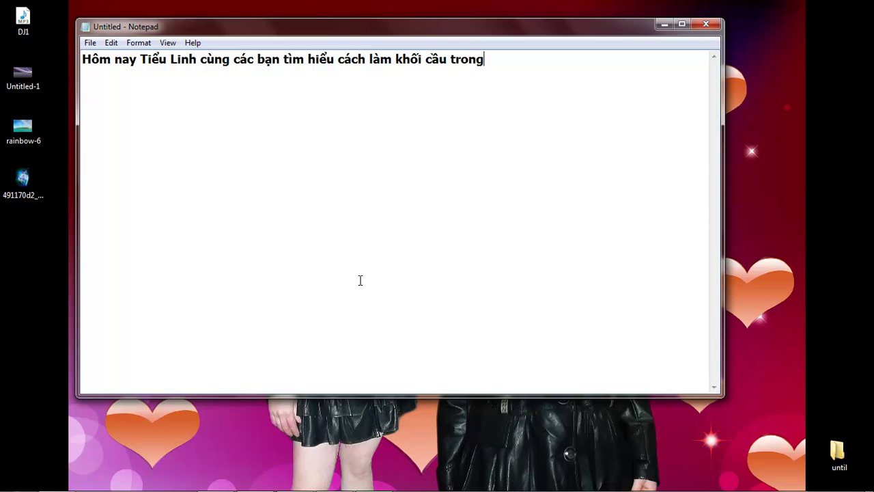
type("p")
type("hotosoh")
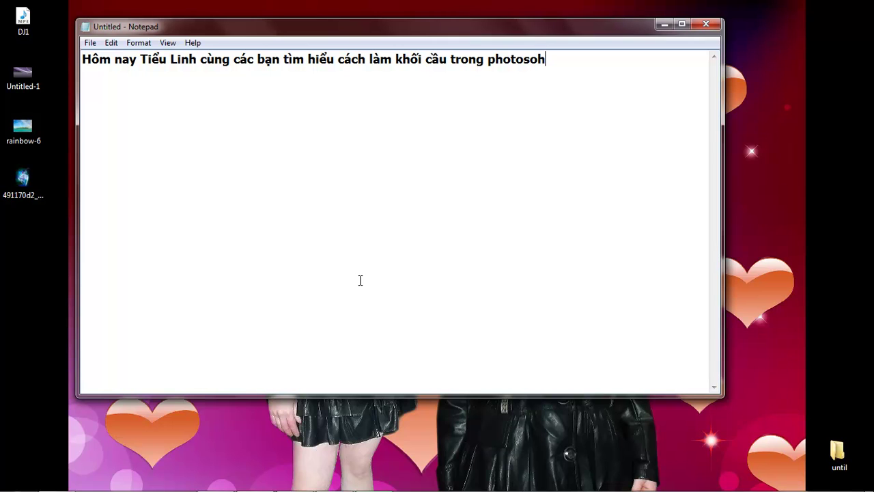
key("BackSpace")
key("BackSpace")
- Add the second line 'Bây giờ chúng ta hãy bắt đâu nào :)', then hide Notepad and refresh the desktop
key("Return")
key("Return")
type("ây")
type(" chu")
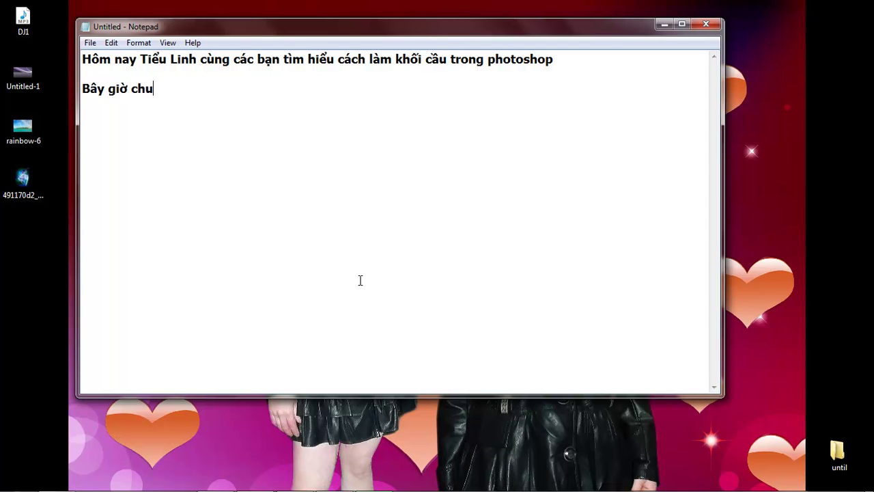
key("BackSpace")
type("úng ta hãy b")
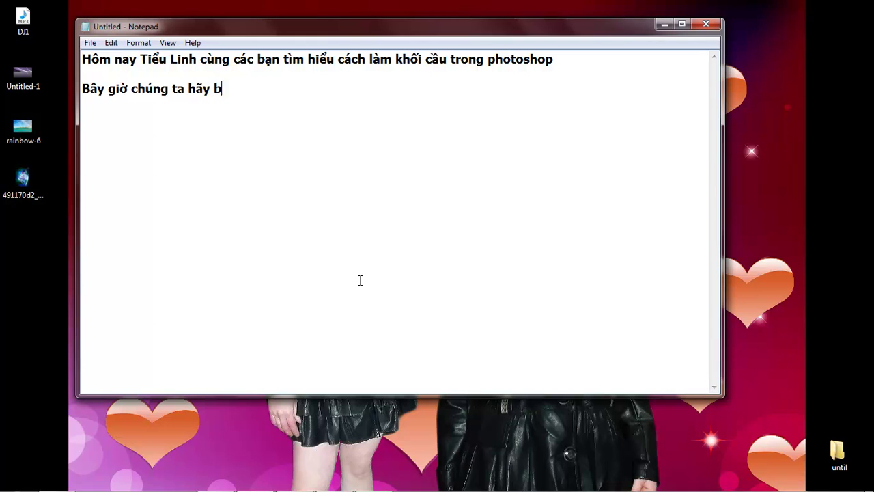
type(" na")
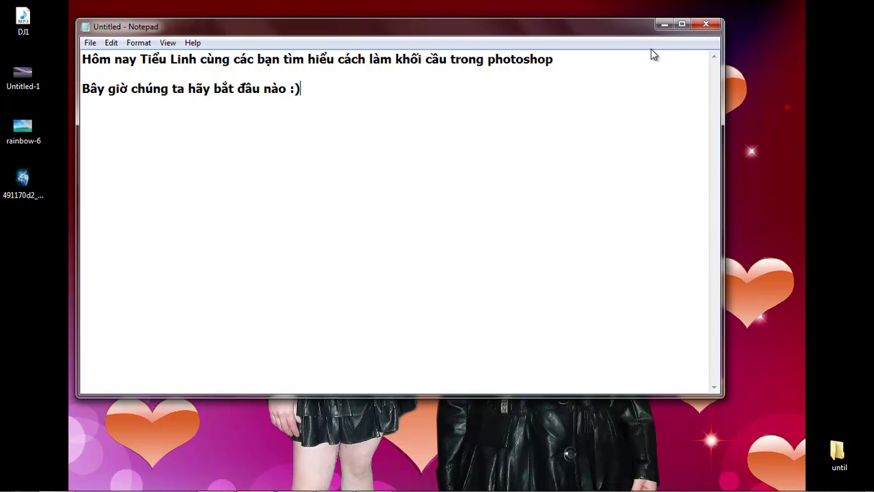
key("super+d")
right_click(336, 83)
left_click(366, 142)
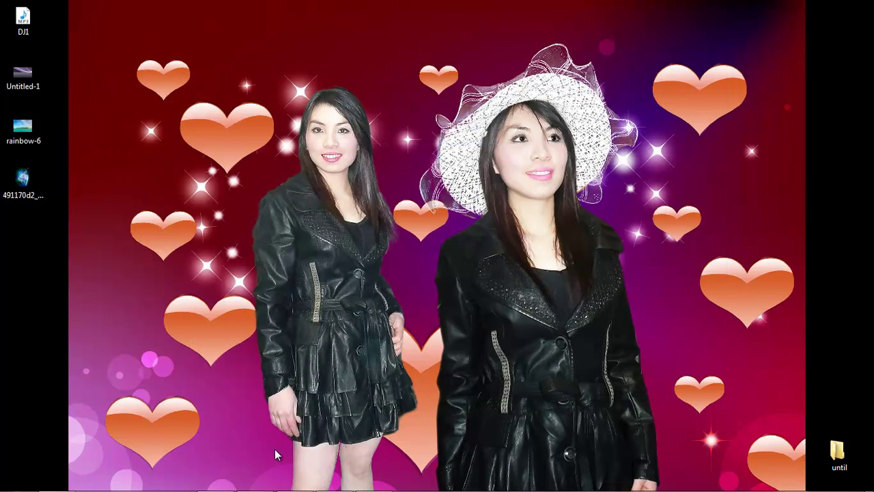
- Create a new 500 × 500 pixel Photoshop document
left_click(334, 484)
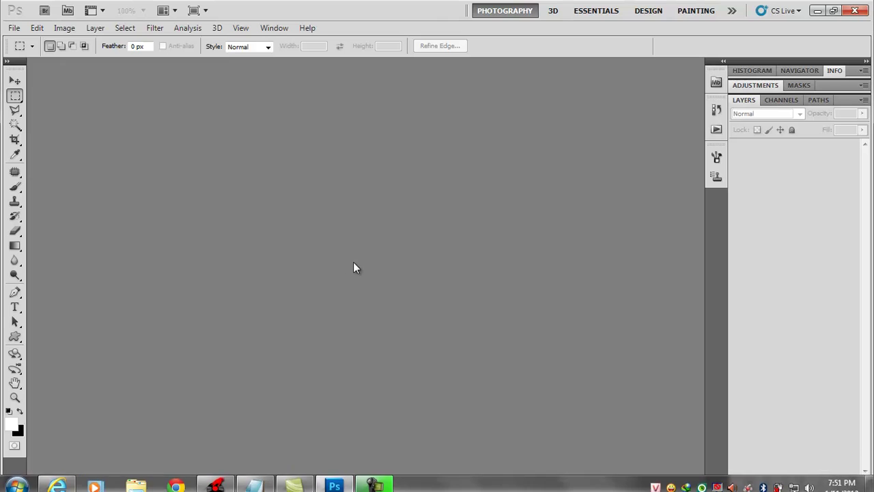
key("ctrl+n")
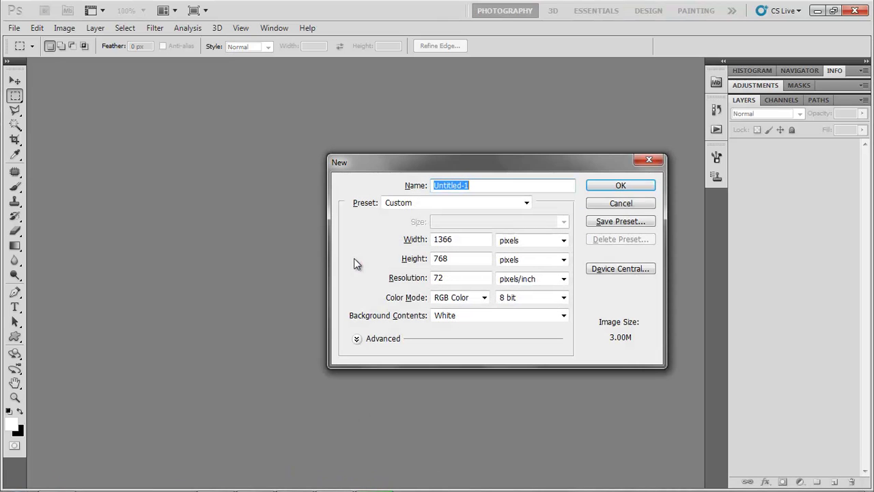
double_click(469, 239)
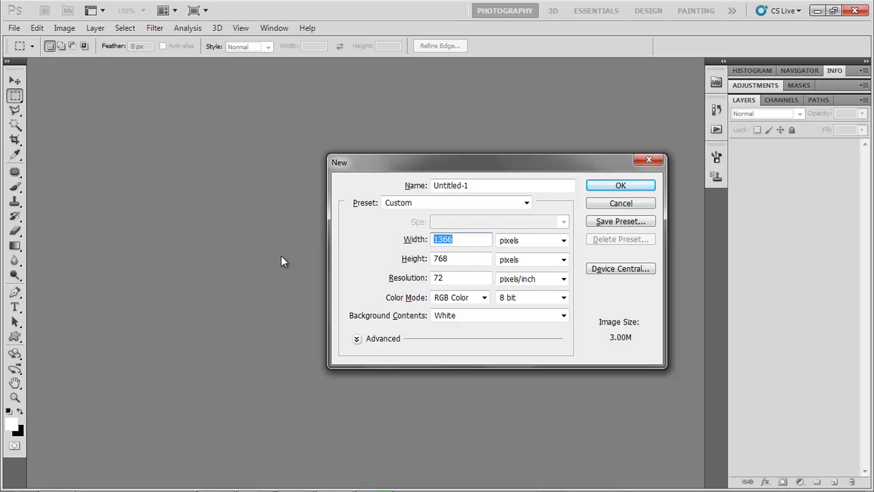
type("500")
key("Tab")
key("Tab")
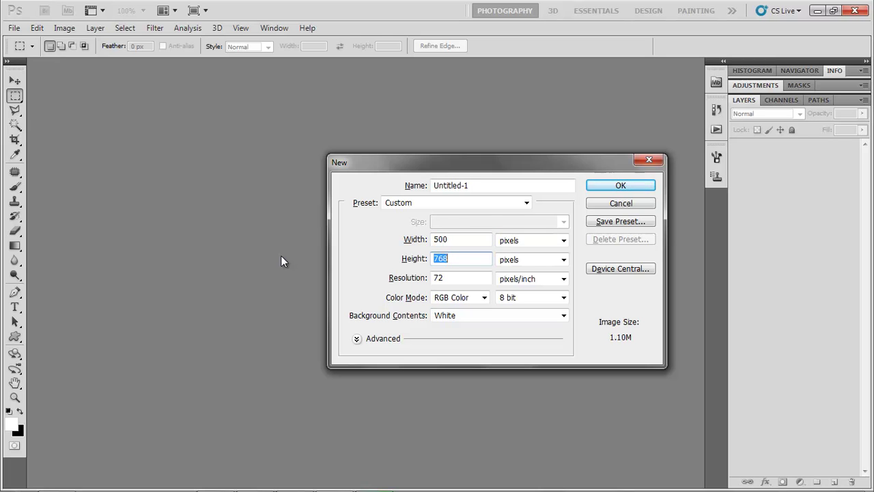
type("500")
left_click(636, 185)
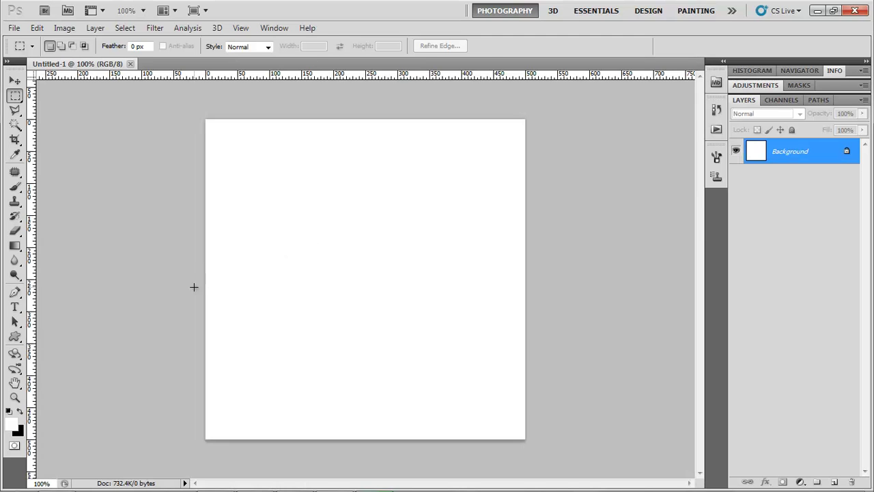
- Fill the whole canvas solid black with the Paint Bucket
left_click(17, 430)
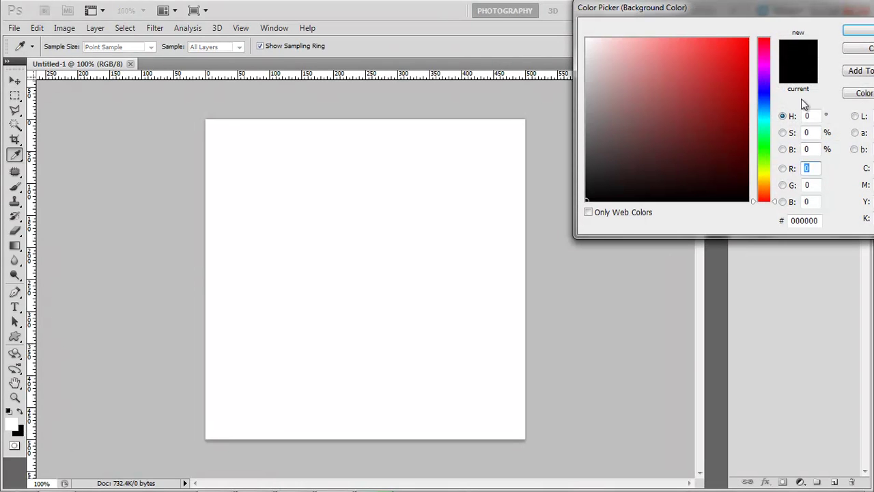
left_click(858, 30)
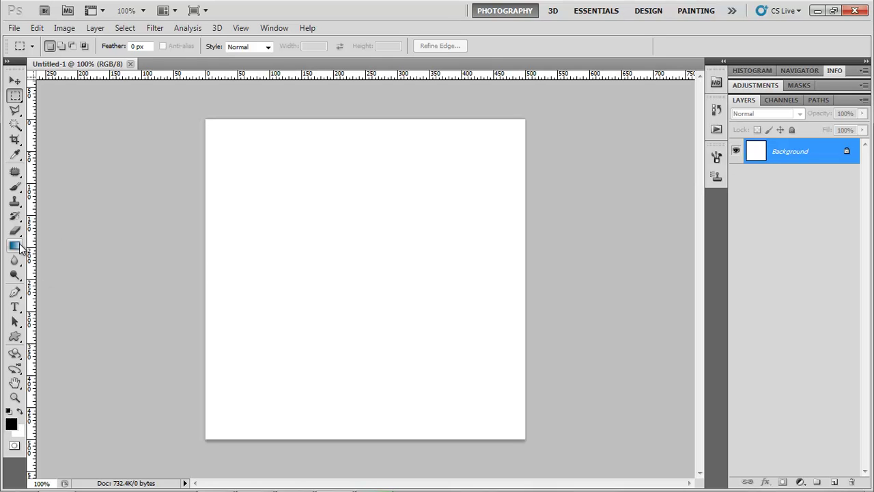
left_click_drag(20, 249, 65, 255)
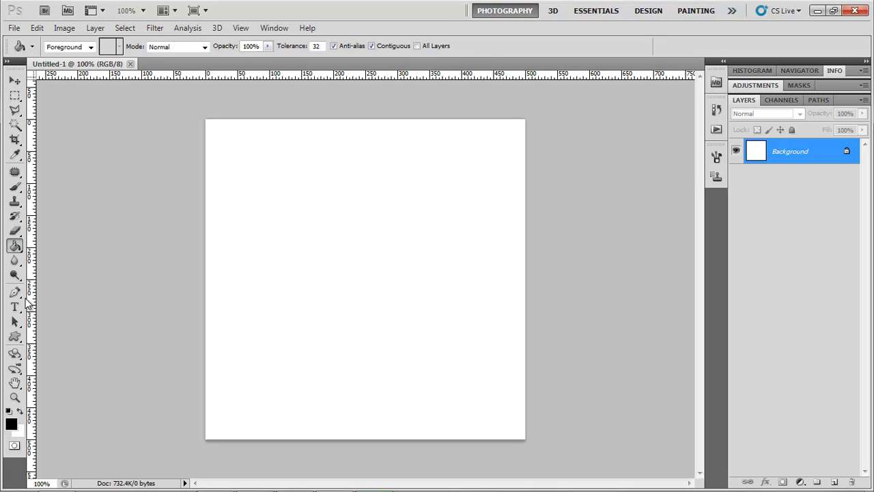
left_click(379, 189)
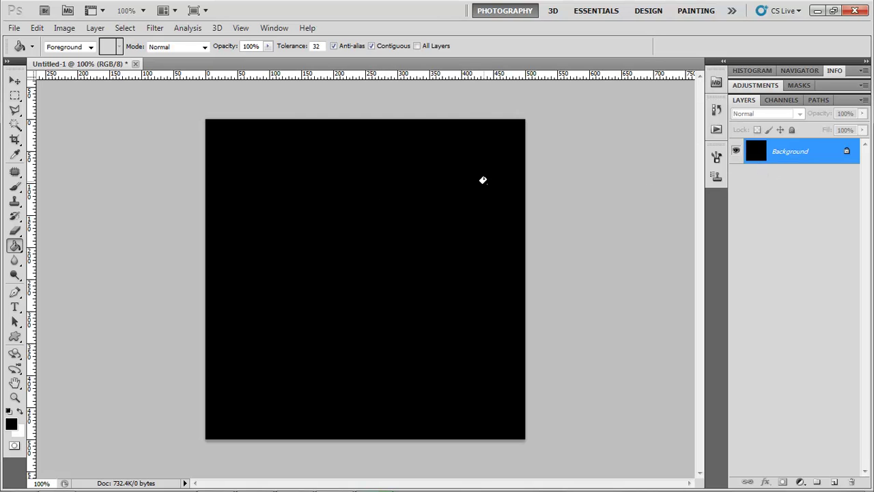
left_click(155, 28)
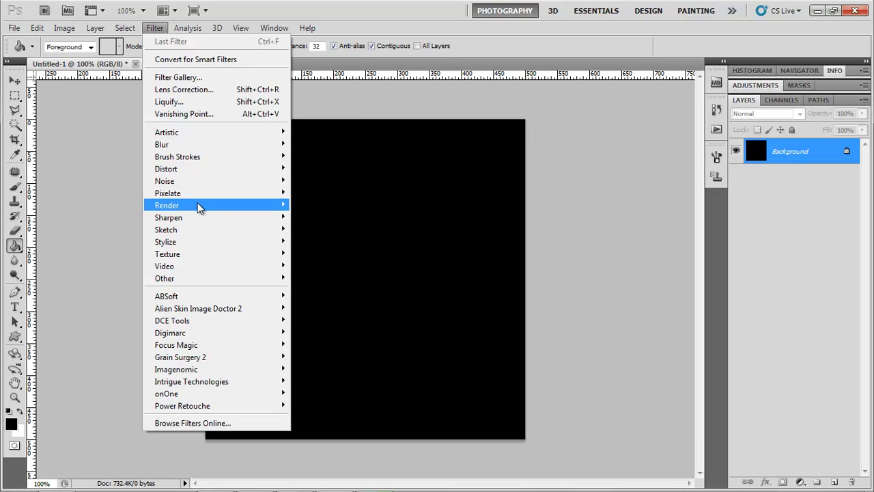
mouse_move(167, 205)
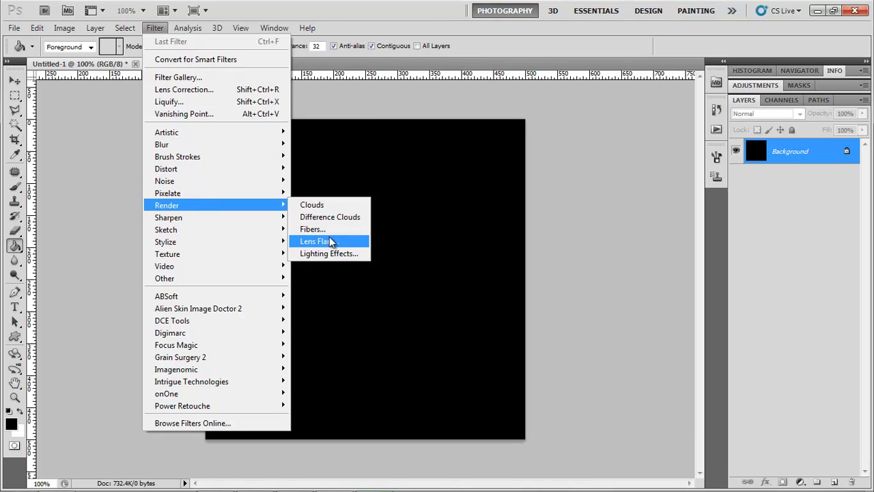
- Render a 50-300mm Zoom lens flare at 83% brightness, centred slightly left of middle
left_click(335, 241)
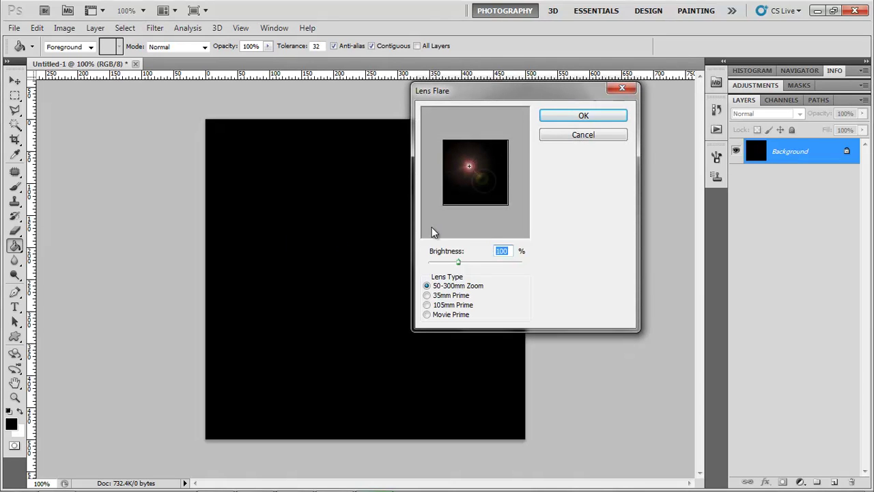
left_click(468, 158)
left_click_drag(460, 263, 452, 263)
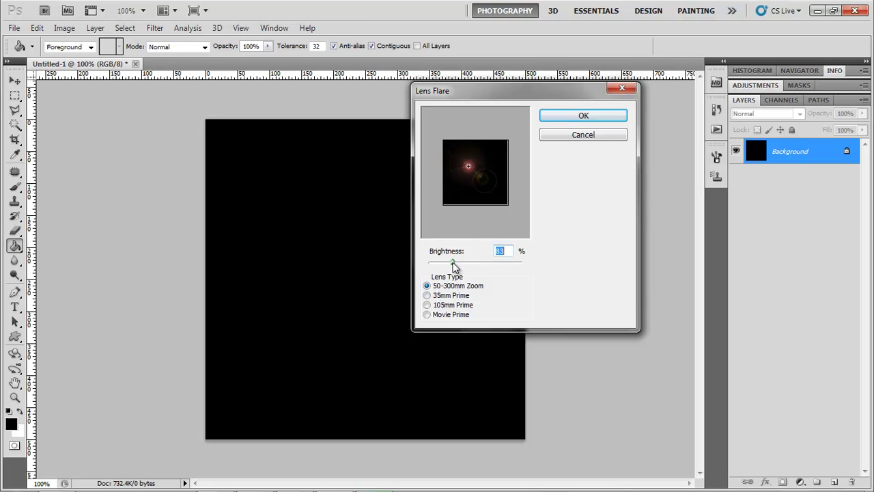
left_click(583, 116)
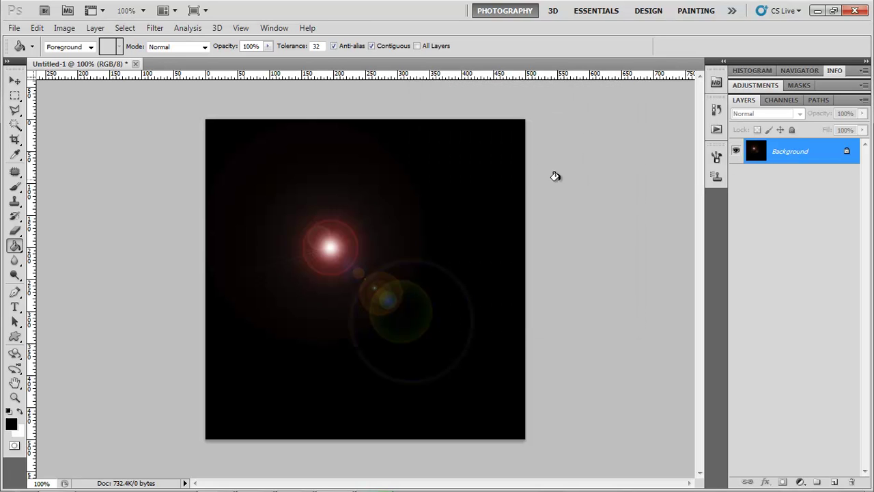
left_click(155, 29)
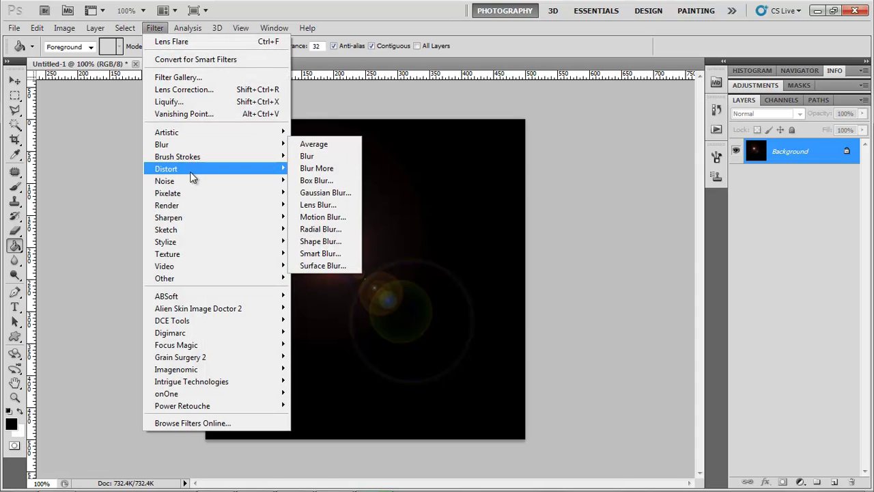
mouse_move(166, 169)
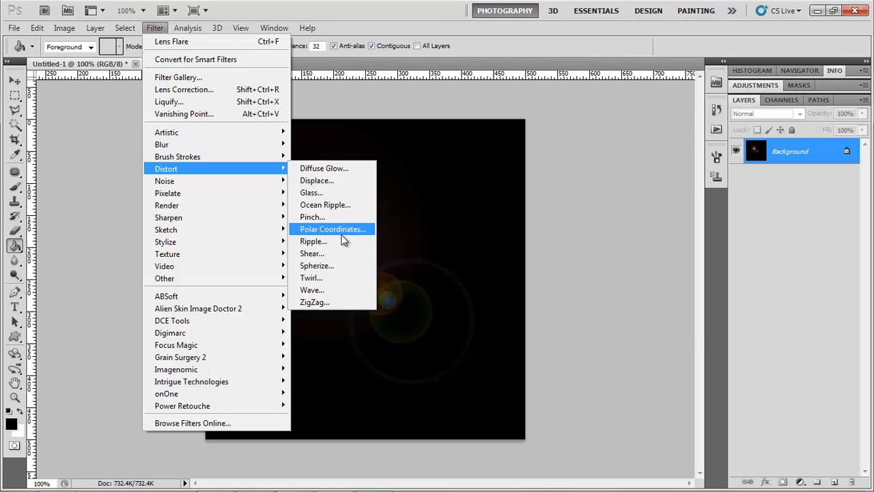
- Warp the flare with Polar Coordinates set to Polar to Rectangular, and convert Background into Layer 0
left_click(342, 232)
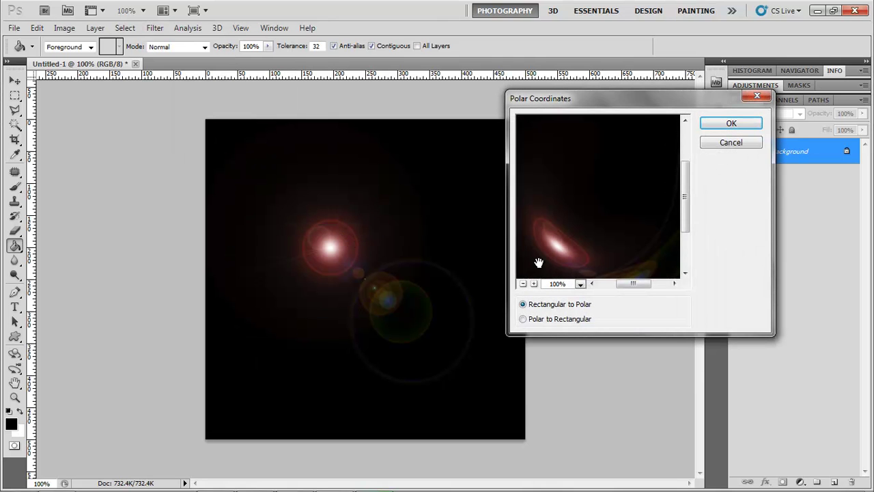
left_click(732, 124)
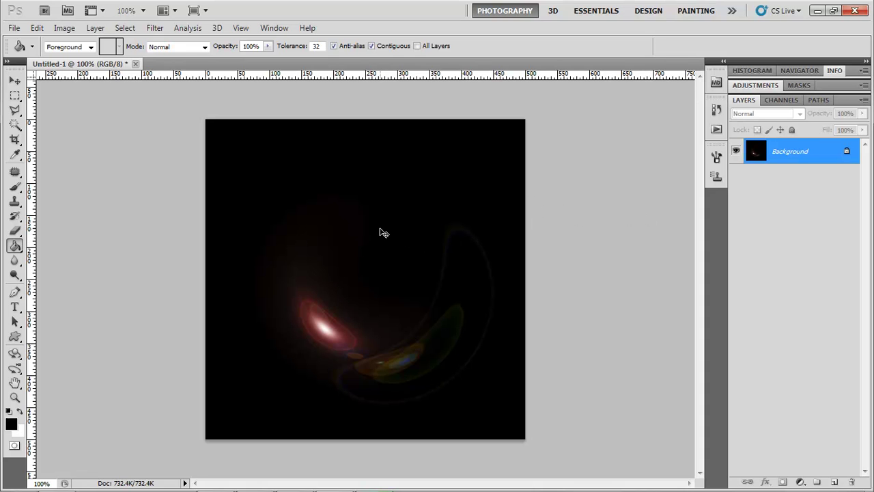
key("ctrl+z")
left_click(155, 28)
mouse_move(166, 168)
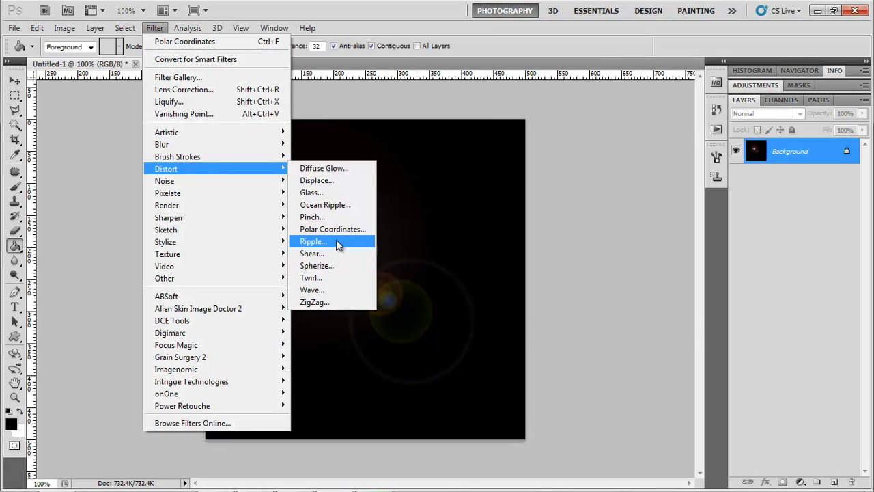
left_click(345, 228)
left_click(527, 320)
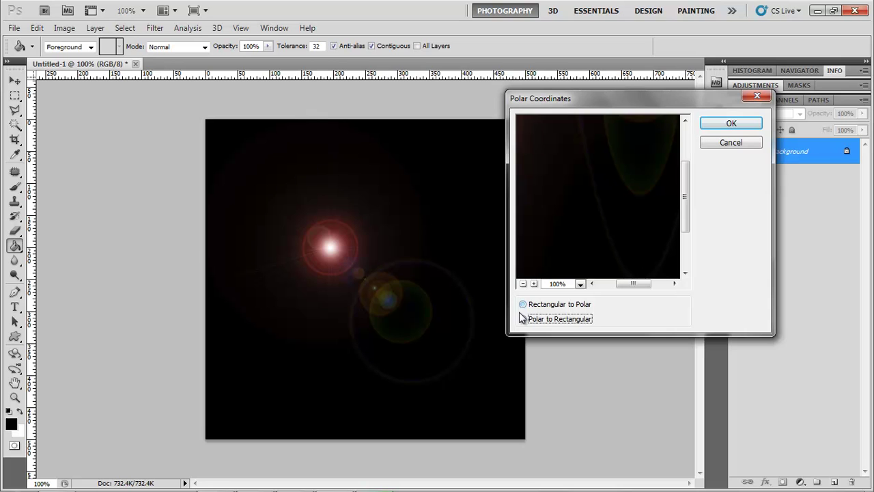
left_click(731, 125)
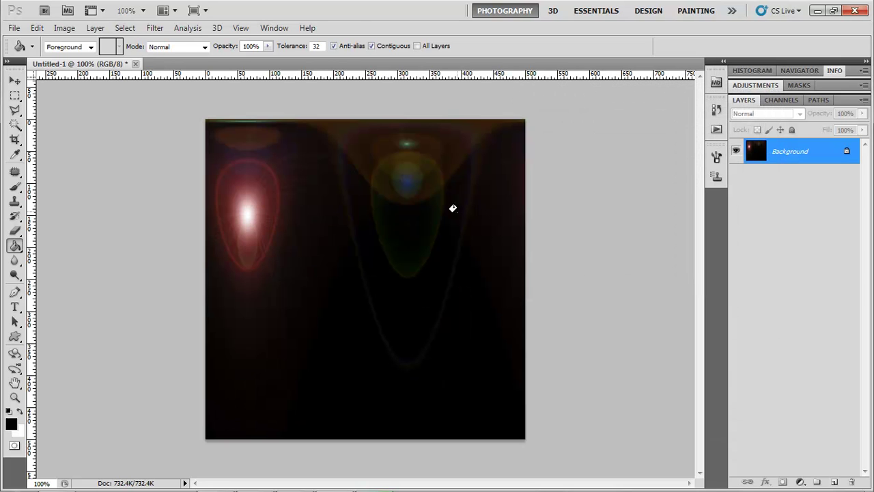
right_click(821, 152)
left_click(540, 152)
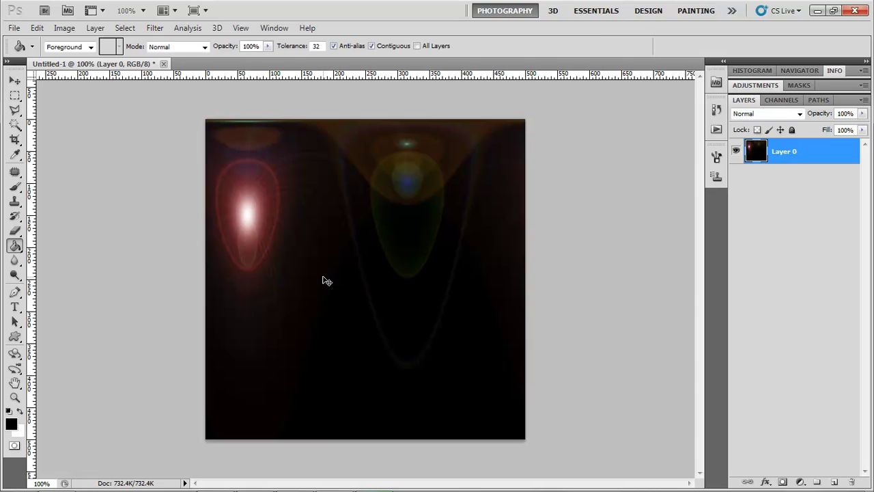
- Flip Layer 0 vertically with Free Transform
key("ctrl+t")
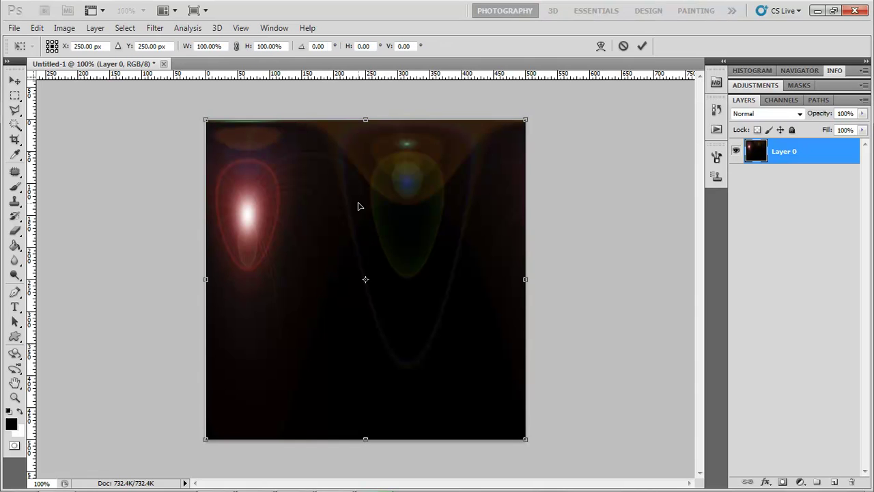
right_click(357, 206)
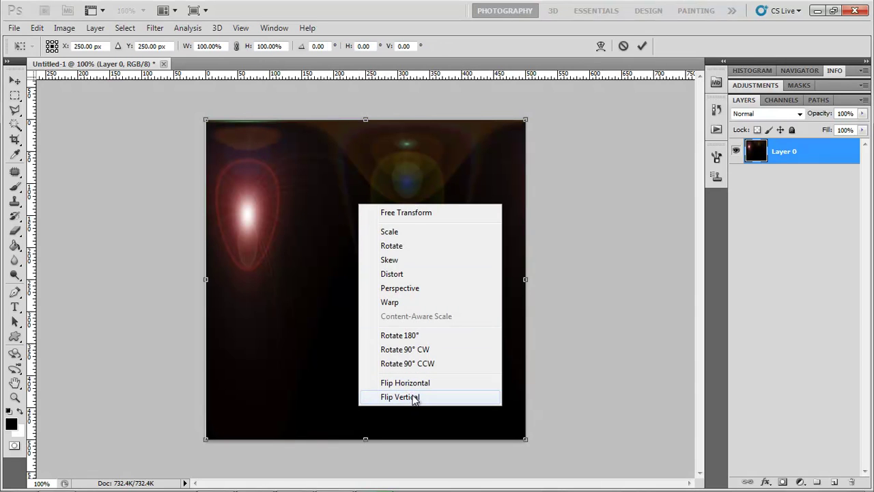
left_click(403, 397)
key("Return")
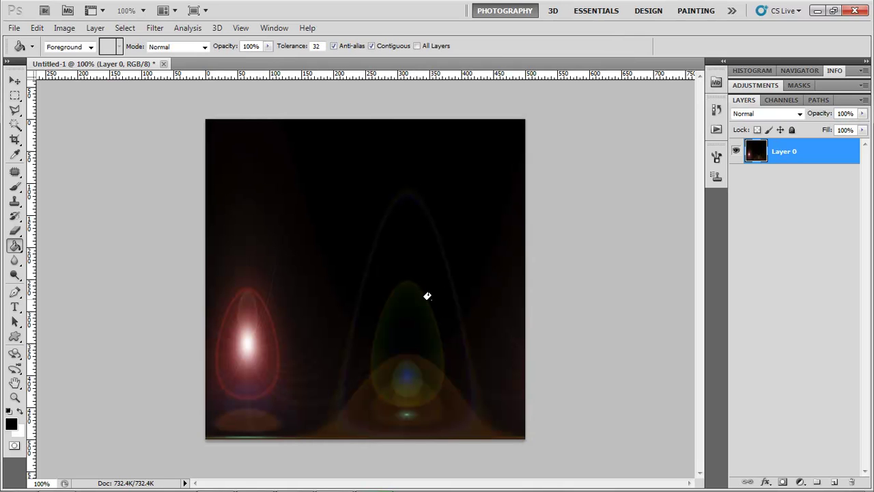
- Apply Polar Coordinates set to Rectangular to Polar to form the sphere
left_click(153, 28)
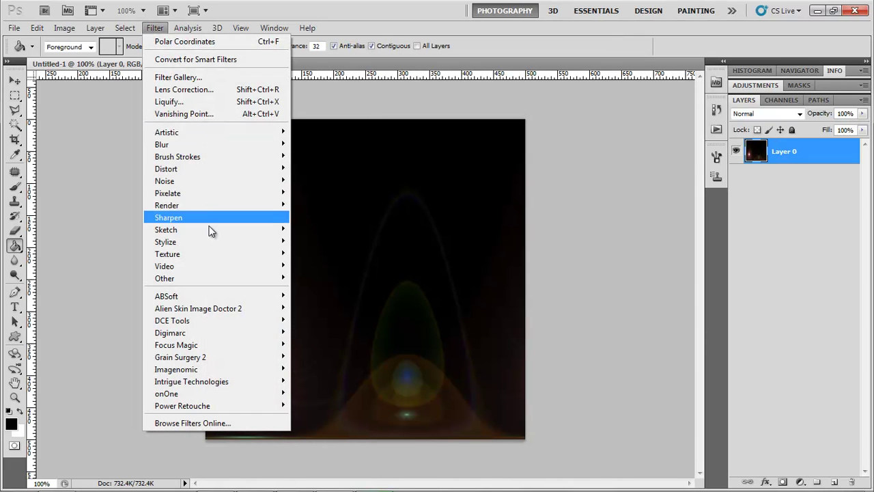
mouse_move(166, 169)
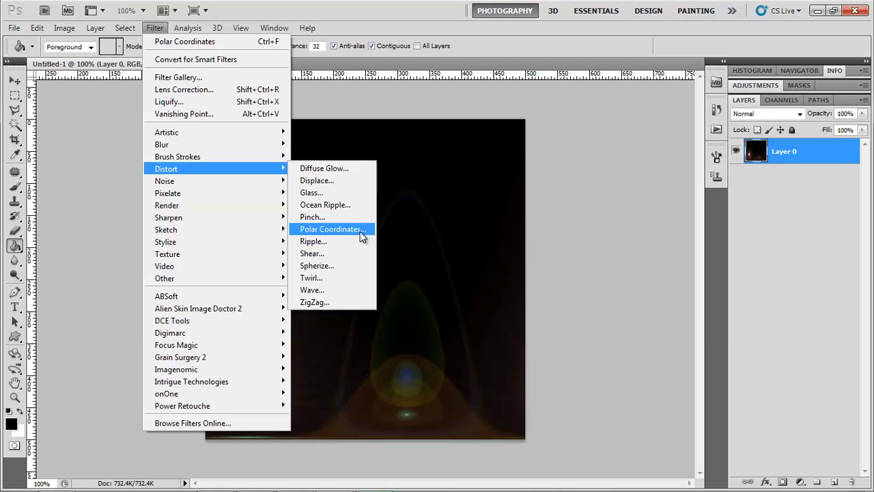
left_click(359, 229)
left_click(524, 305)
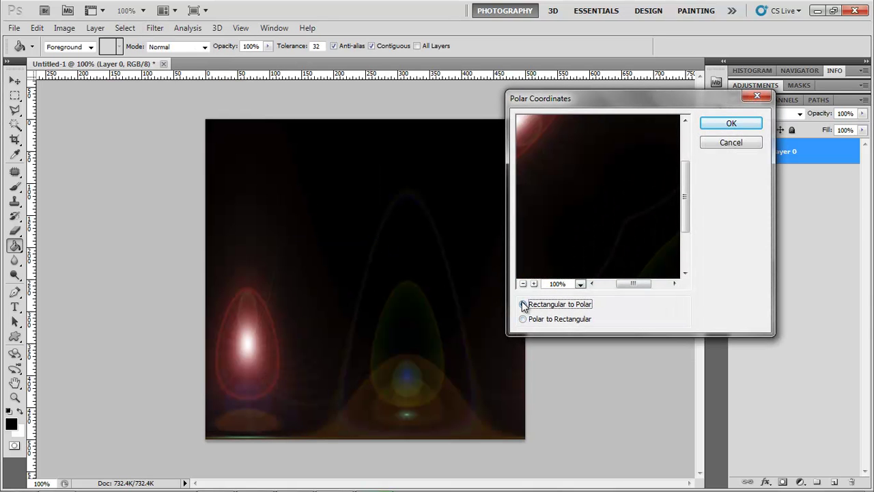
left_click(734, 125)
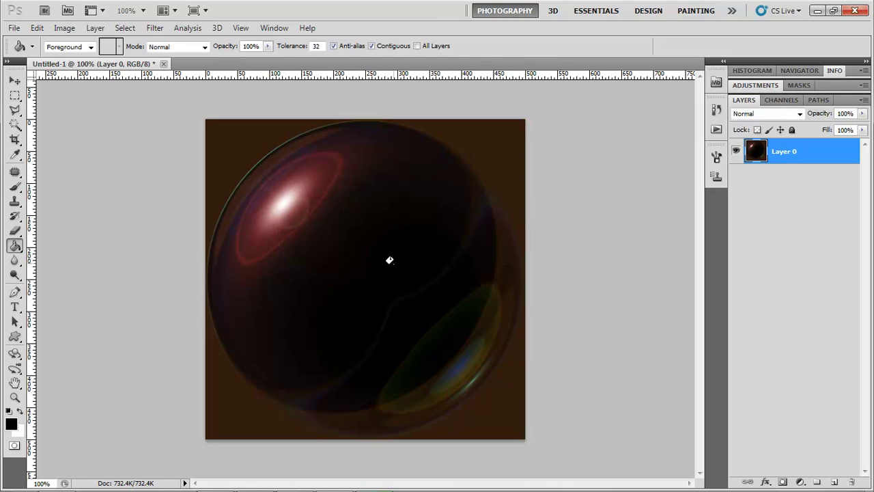
- Draw a circular elliptical-marquee selection matching the sphere
key("m")
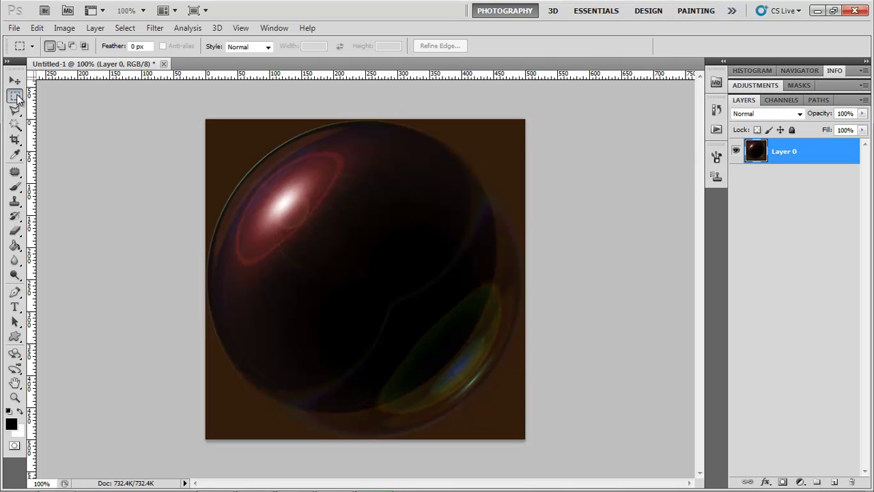
right_click(15, 95)
left_click(56, 108)
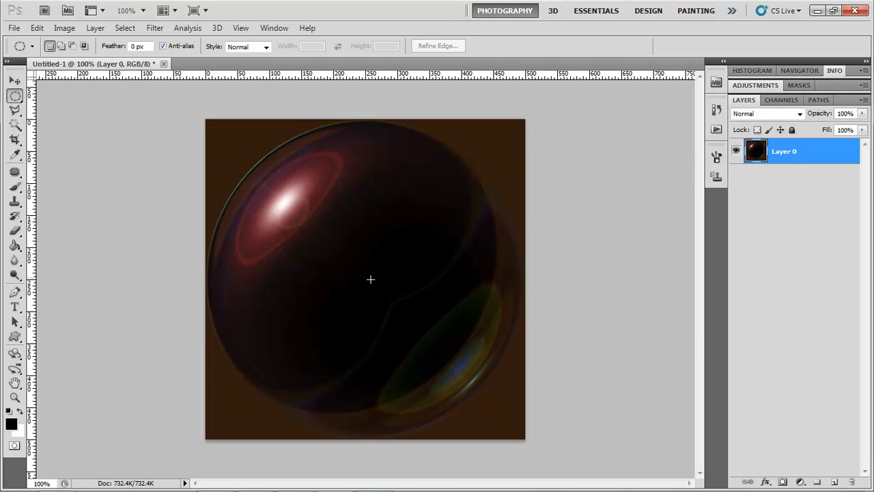
left_click_drag(531, 418, 544, 428)
left_click_drag(478, 392, 471, 390)
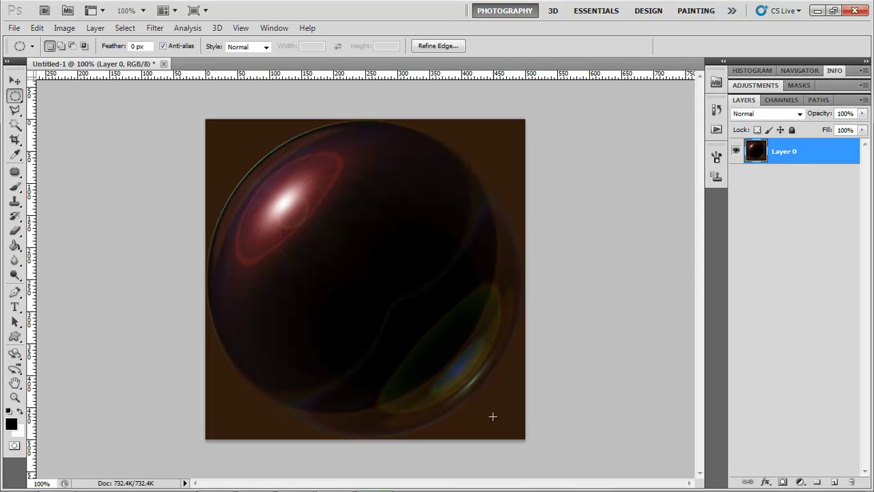
key("ctrl+d")
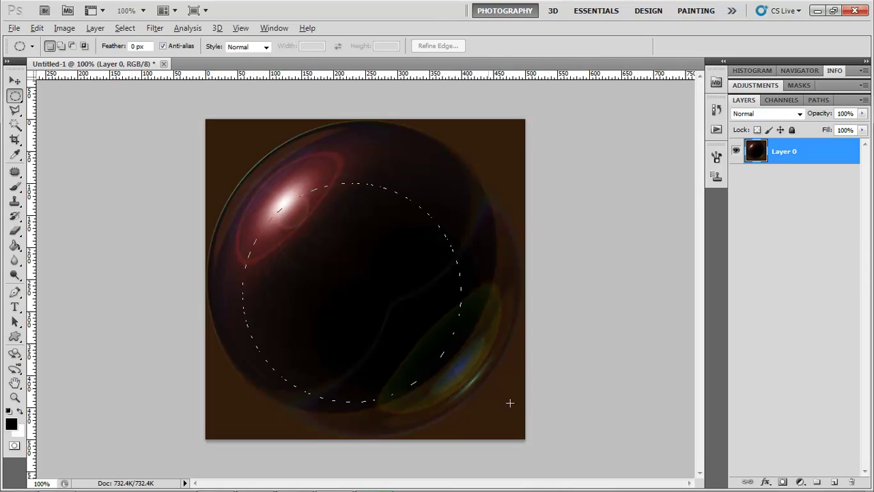
left_click_drag(552, 428, 446, 367)
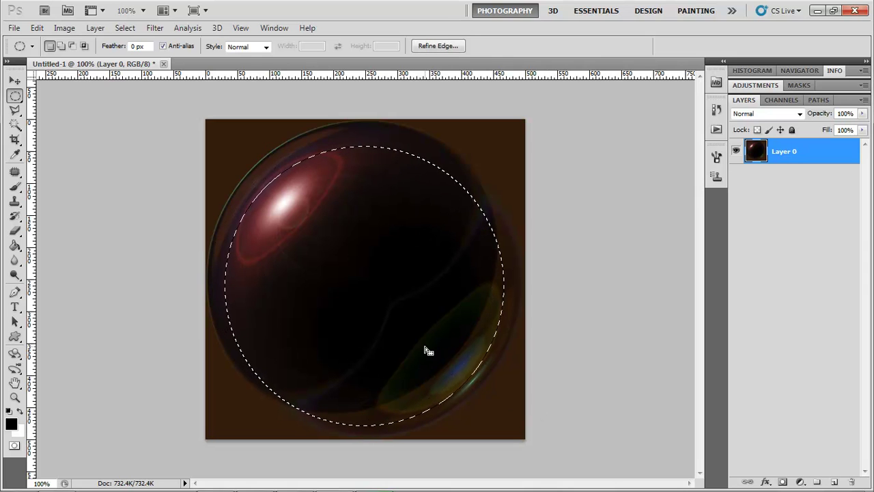
left_click(517, 390)
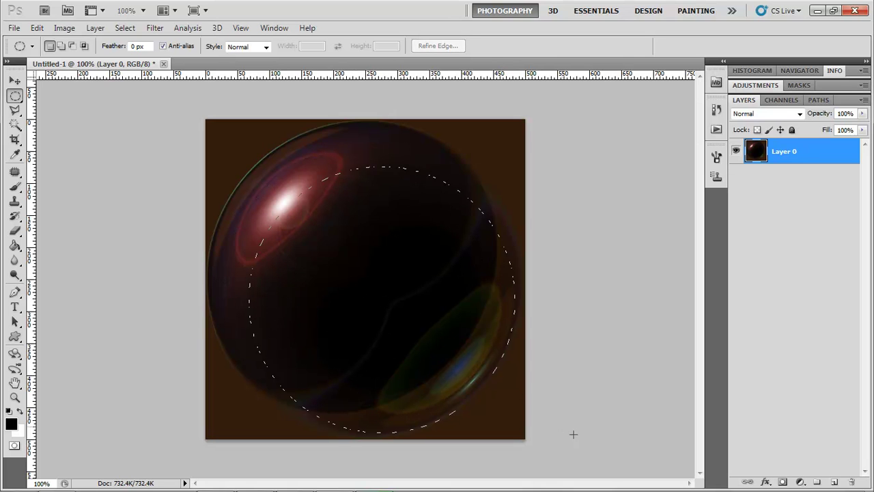
left_click_drag(525, 378, 507, 429)
left_click_drag(359, 292, 356, 291)
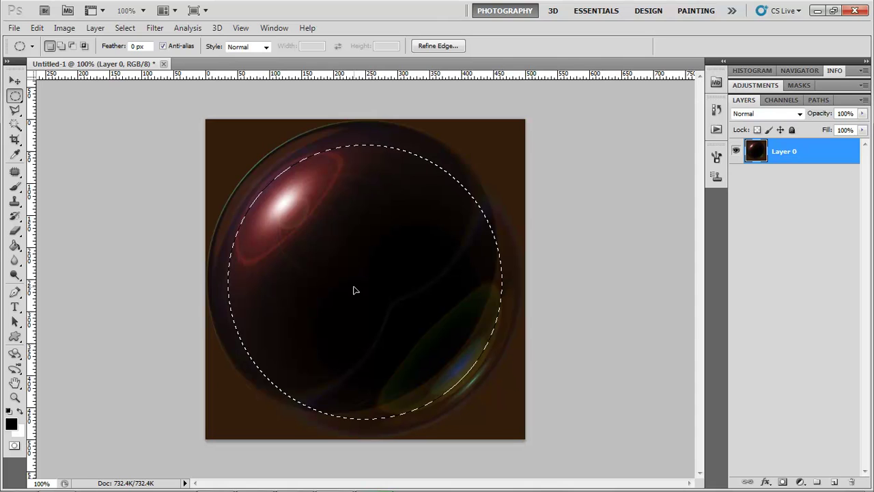
left_click(354, 287)
key("ctrl+z")
- Invert the selection and delete everything outside the sphere on Layer 0, then deselect
left_click(118, 30)
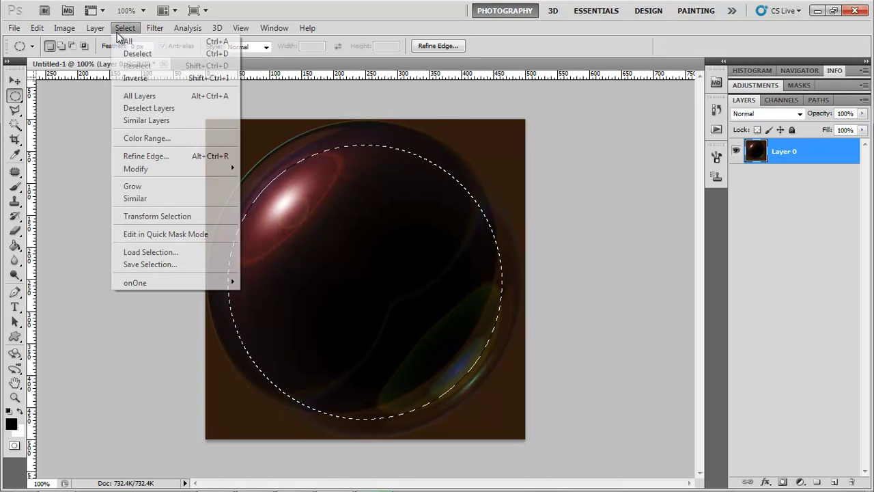
left_click(172, 79)
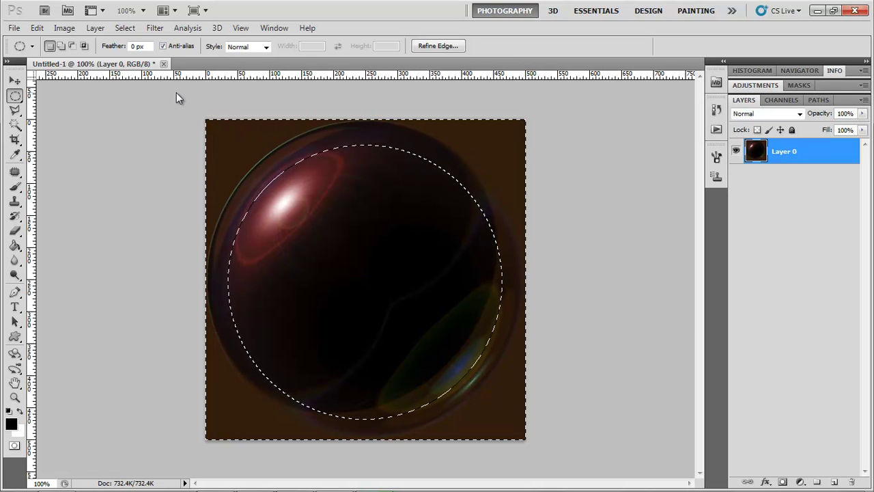
left_click(125, 28)
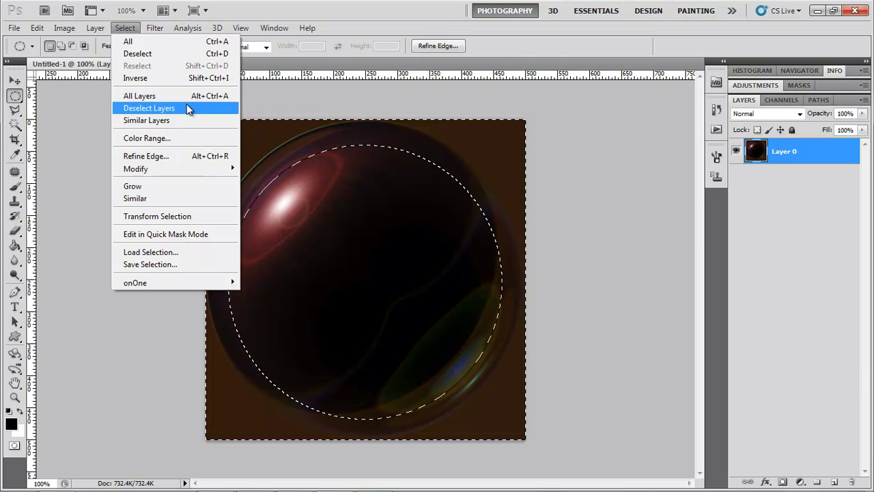
left_click(186, 107)
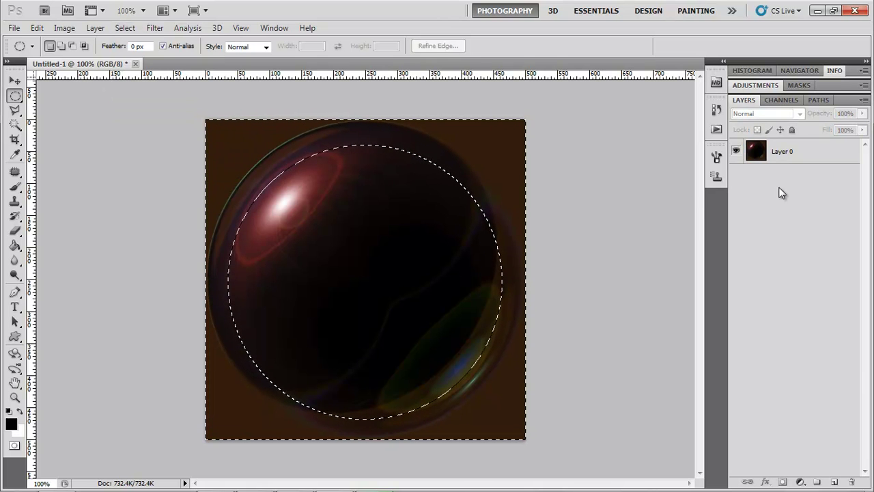
left_click(800, 152)
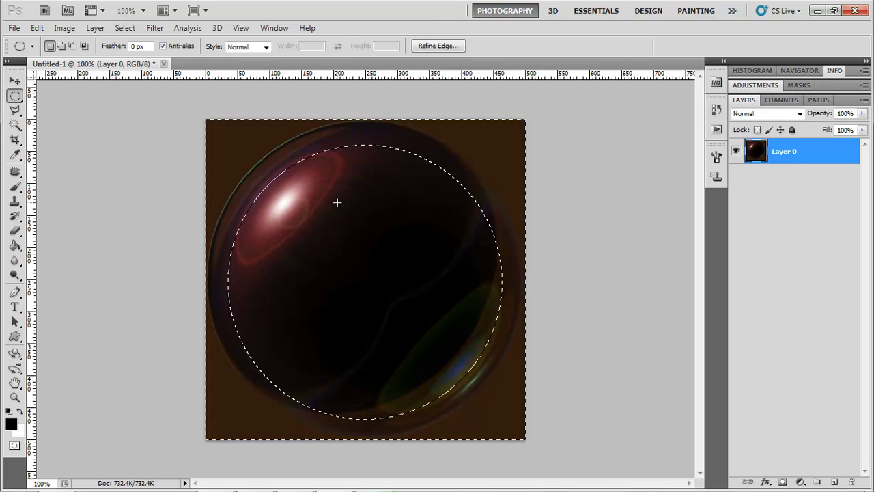
key("Delete")
key("ctrl+d")
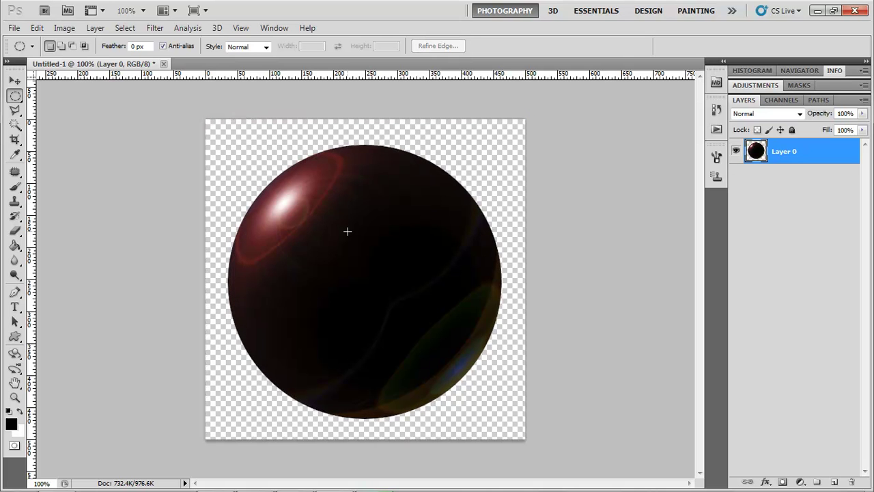
- Scale the cut-out sphere down around its centre
key("ctrl+minus")
key("ctrl+minus")
key("ctrl+plus")
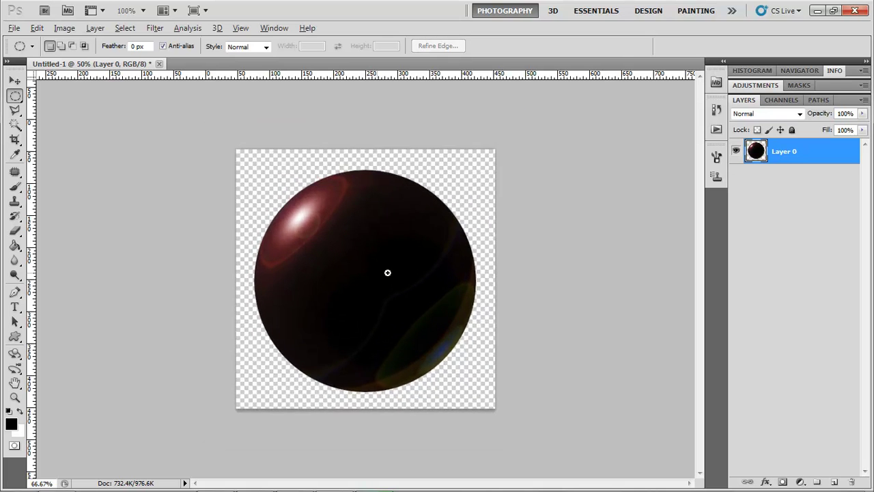
key("ctrl+plus")
key("ctrl+t")
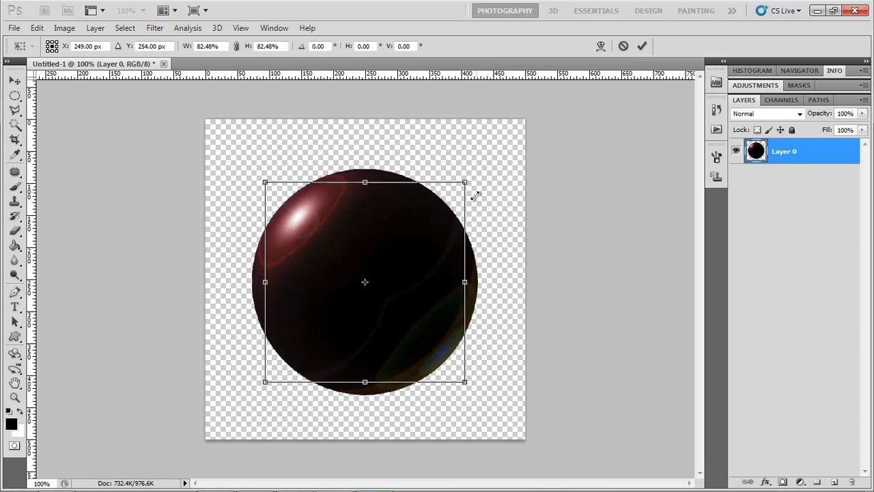
left_click_drag(503, 144, 435, 212)
key("Return")
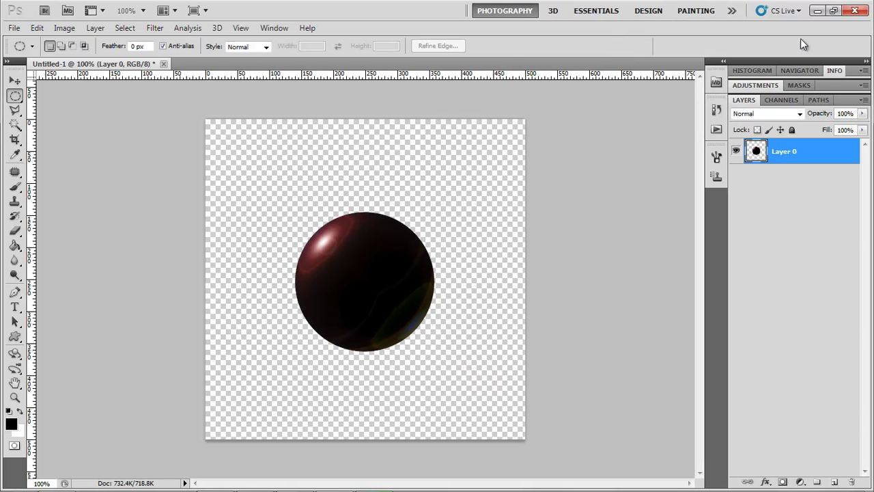
- Open Untitled-1.jpg and move the sphere onto that purple light-streak photo
left_click(834, 11)
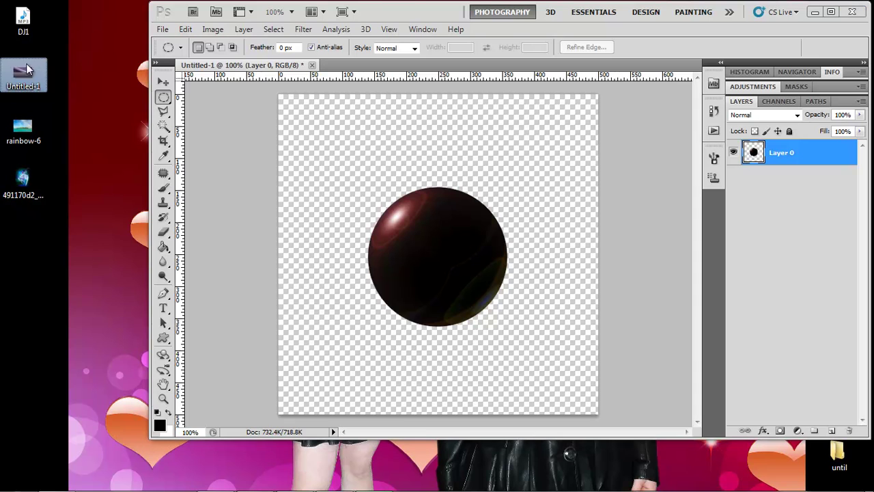
left_click_drag(22, 77, 384, 67)
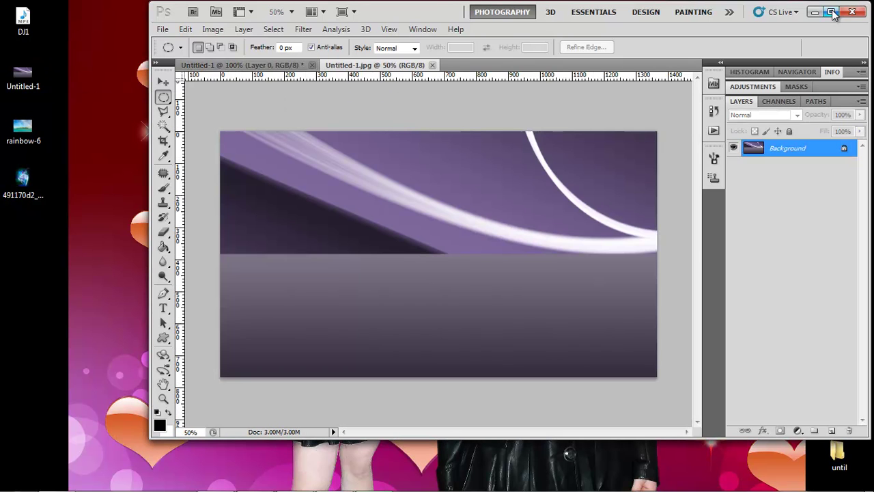
left_click(830, 12)
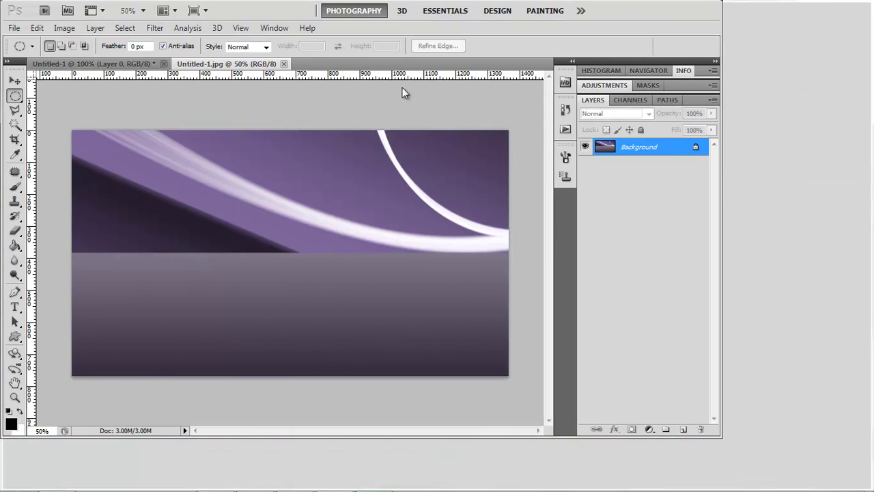
left_click(114, 65)
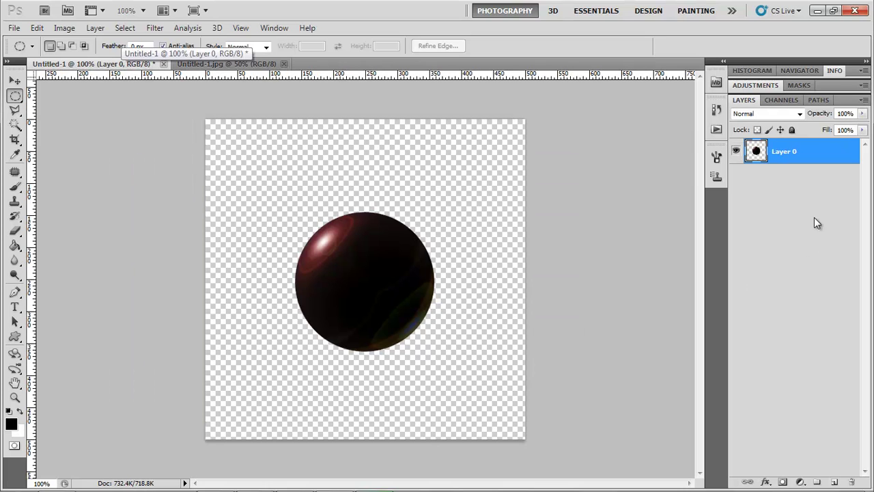
left_click(15, 81)
mouse_move(363, 284)
left_mouse_down()
mouse_move(240, 68)
mouse_move(329, 266)
left_mouse_up()
- Enlarge the sphere to about 140%, raise it onto the horizon, and duplicate Layer 1
key("ctrl+plus")
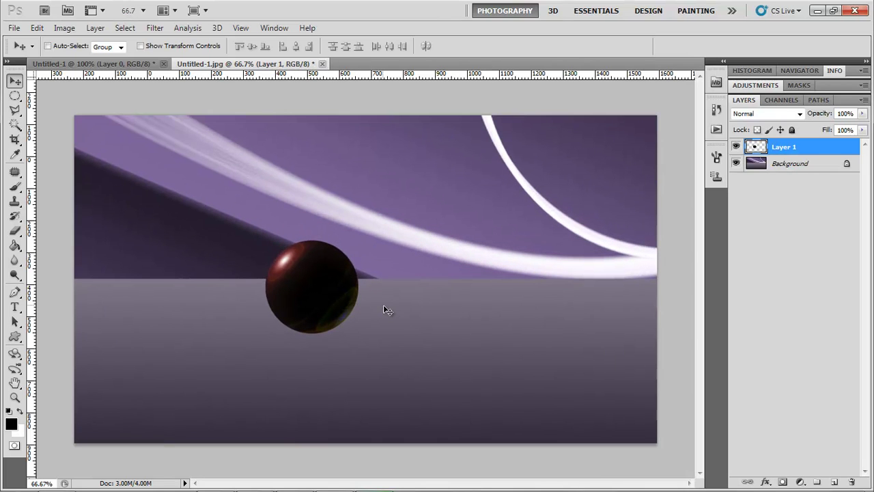
key("ctrl+t")
left_click_drag(366, 340, 403, 383)
key("Return")
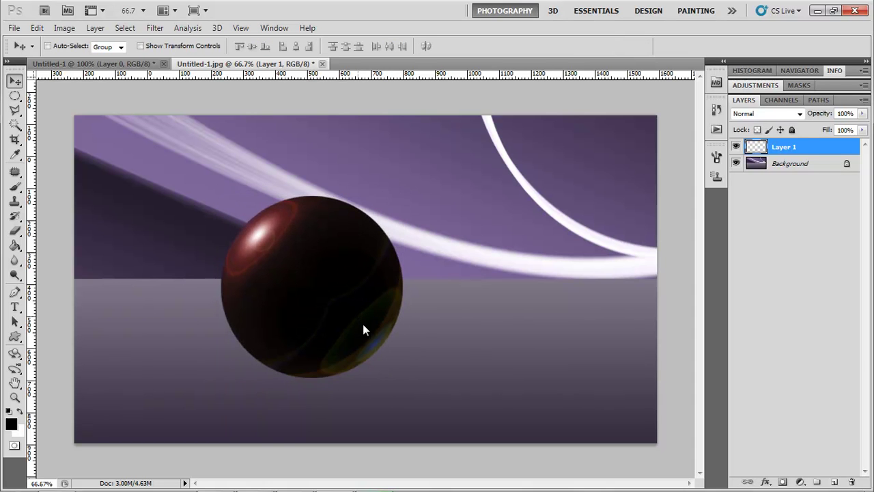
left_click_drag(362, 325, 344, 297)
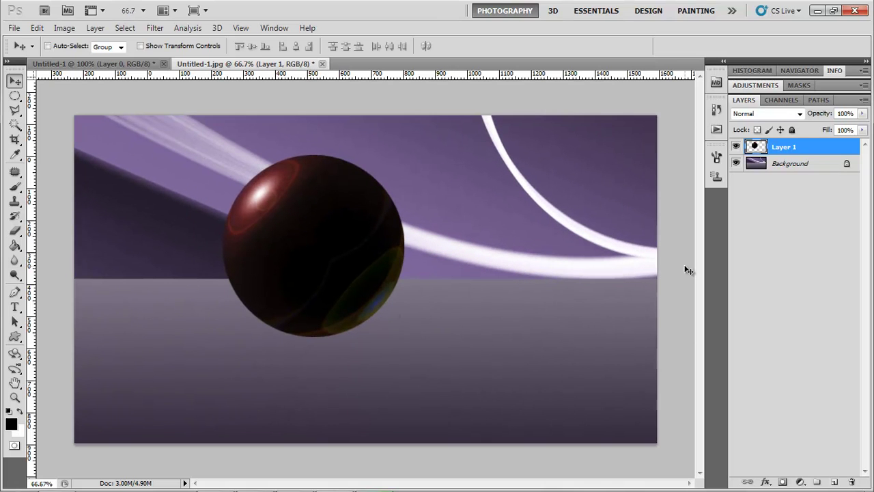
left_click_drag(816, 164, 835, 482)
key("ctrl+j")
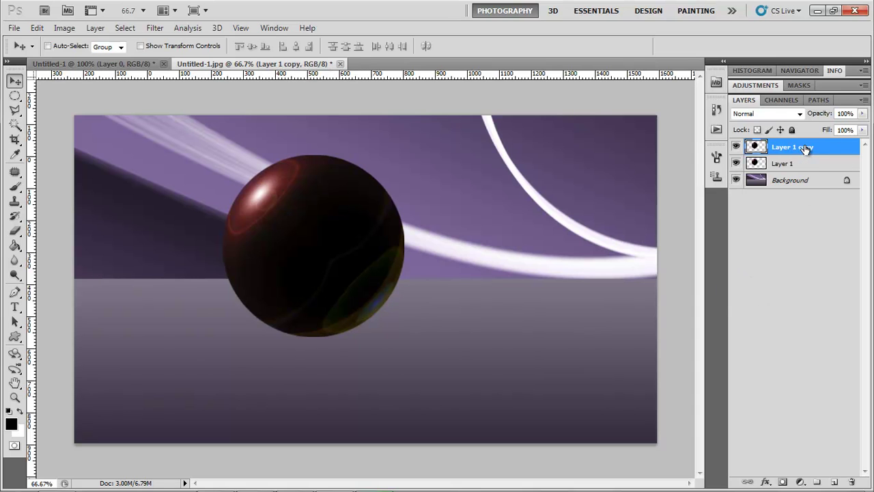
- Place Layer 1 copy below Layer 1, flip it vertically, and move it beneath the ball
key("ctrl+z")
left_click_drag(822, 148, 835, 482)
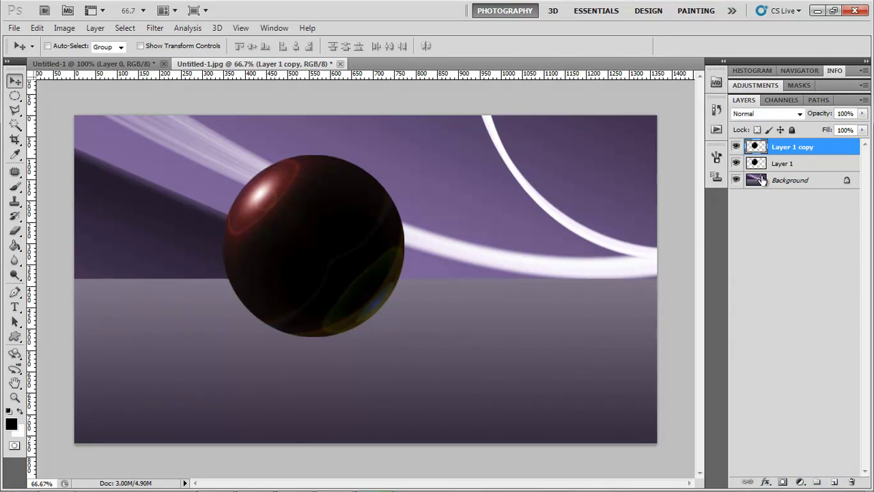
left_click_drag(841, 147, 839, 168)
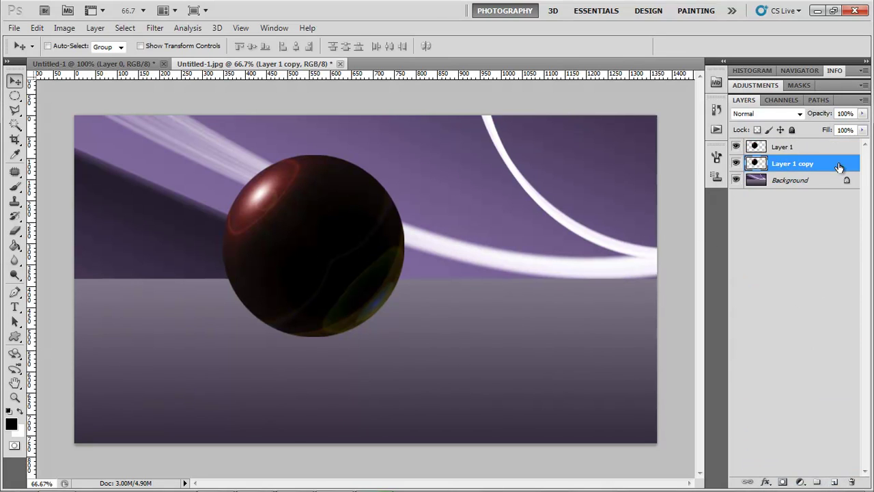
key("ctrl+t")
right_click(351, 223)
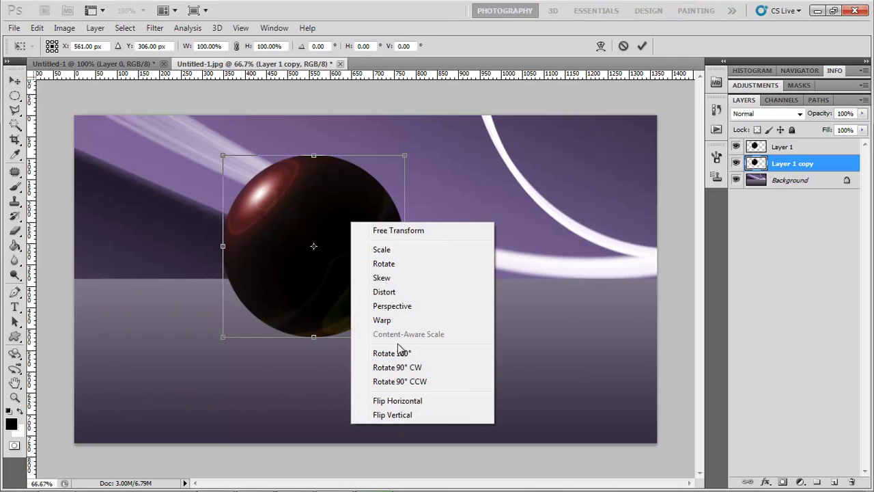
left_click(412, 414)
mouse_move(366, 223)
left_mouse_down()
mouse_move(373, 409)
mouse_move(370, 400)
left_mouse_up()
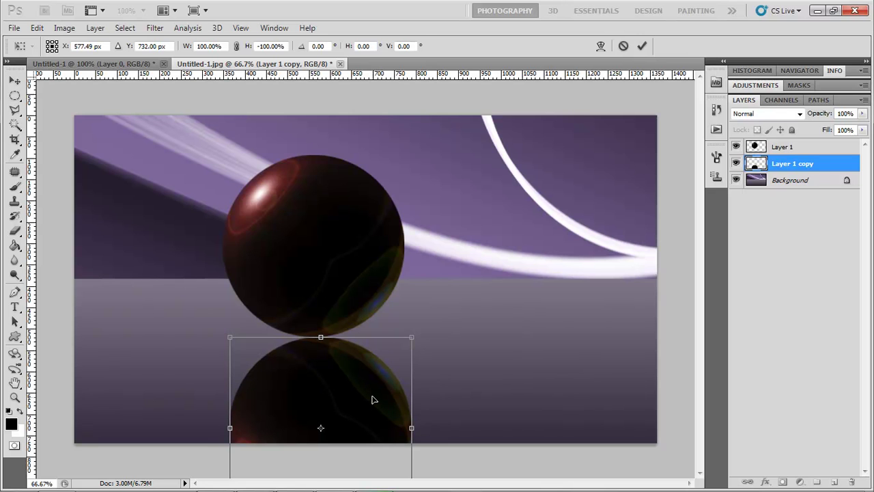
key("Return")
- Shrink both sphere layers to about 64%, reposition them, and nudge the reflection down
key("ctrl+minus")
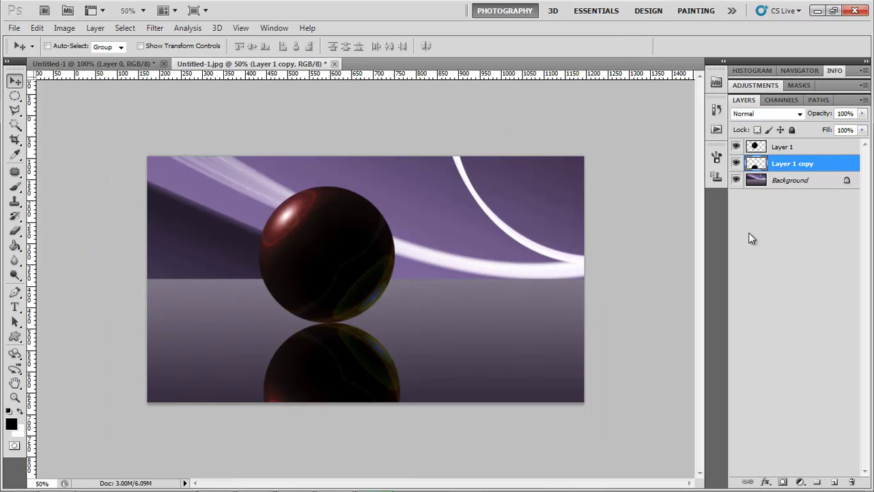
left_click(824, 149, "shift")
key("ctrl+t")
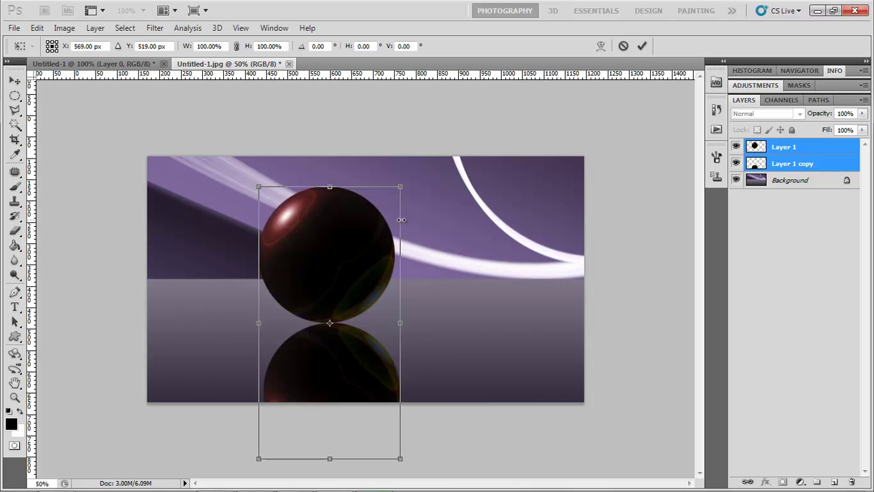
left_click_drag(403, 187, 374, 239)
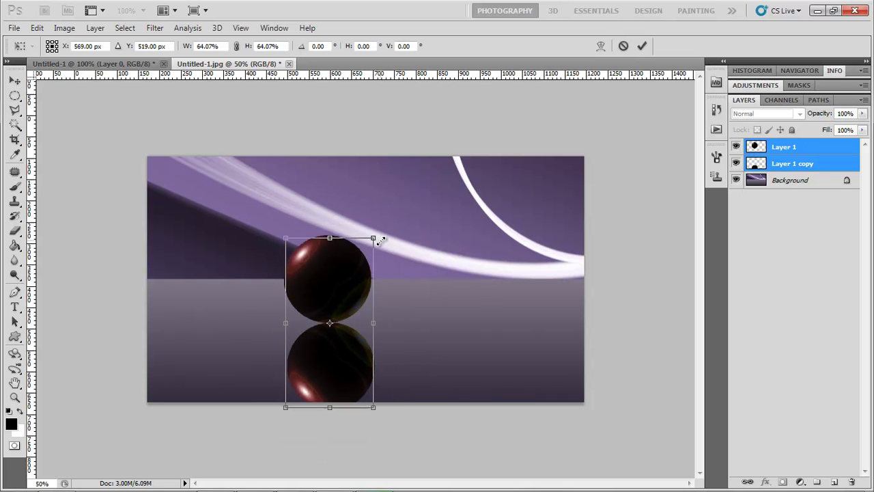
left_click_drag(354, 268, 360, 248)
key("Return")
left_click(803, 166)
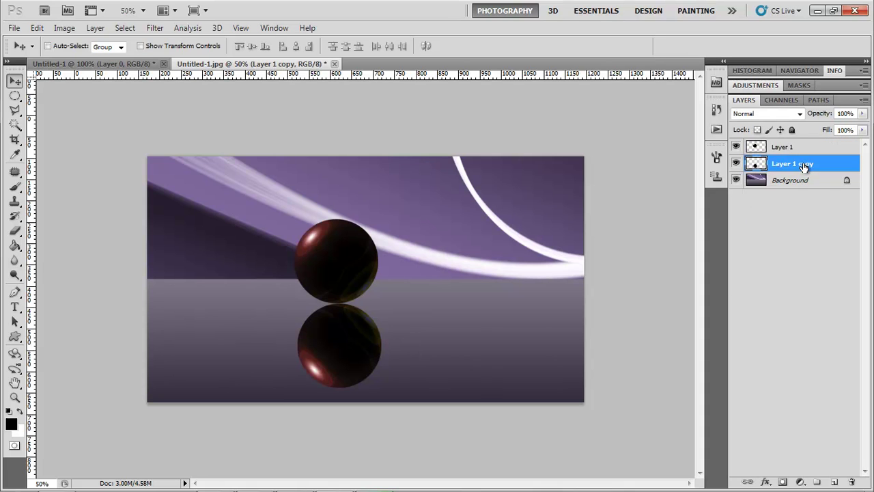
key("Down")
key("Down")
key("Down")
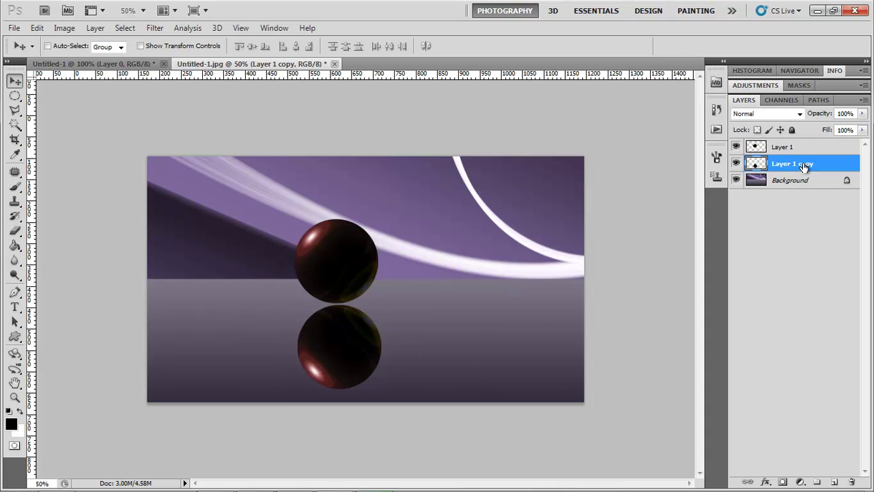
- Add a layer mask to Layer 1 copy and pick the Foreground to Background gradient
left_click(782, 482)
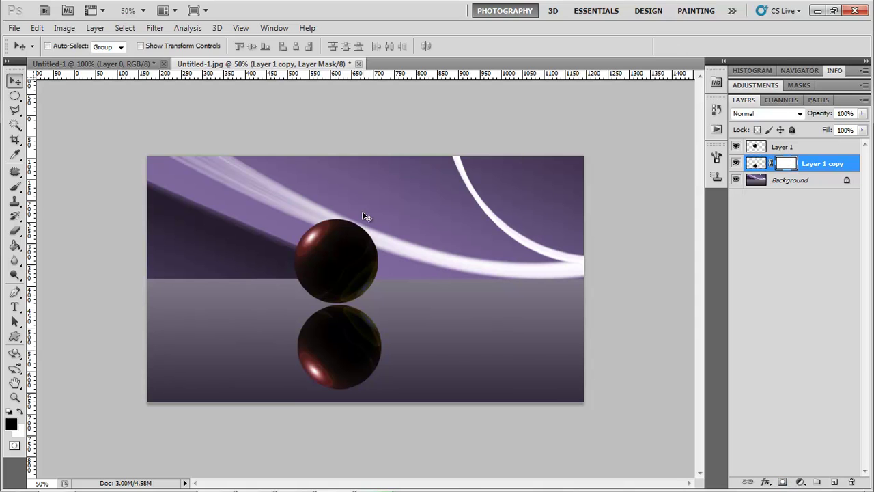
left_click(15, 246)
left_click(48, 245)
left_click(75, 46)
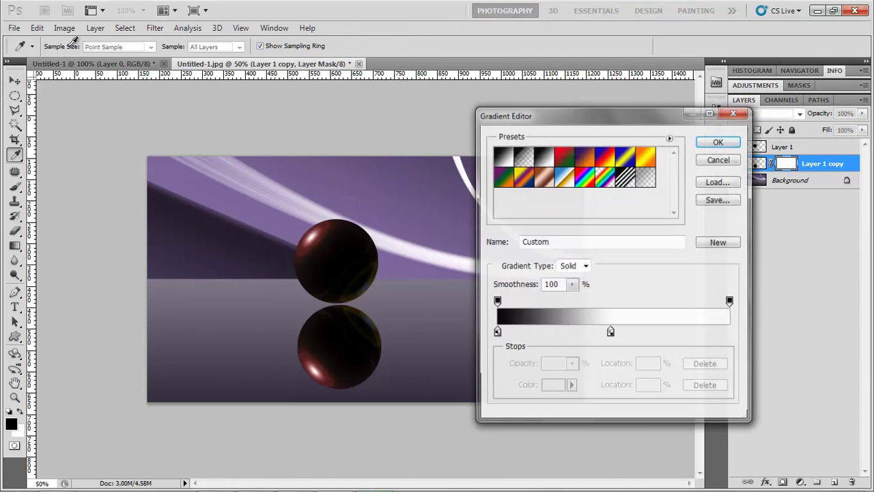
left_click(502, 157)
left_click(719, 142)
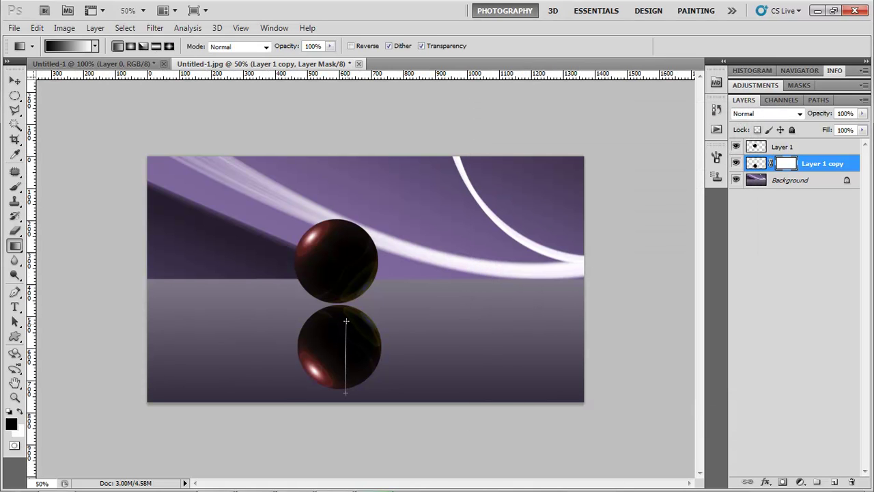
- Drag the mask gradient from the bottom edge up to the sphere base to fade the reflection
left_click_drag(346, 322, 346, 313)
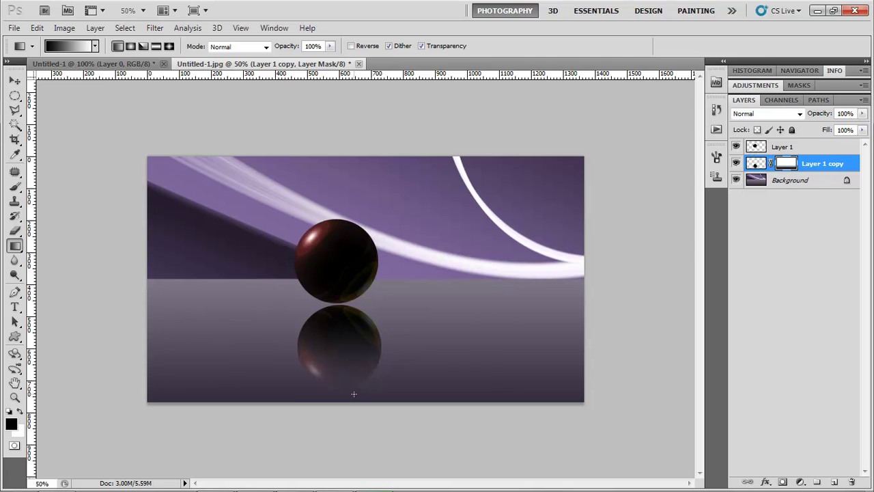
left_click_drag(354, 394, 349, 296)
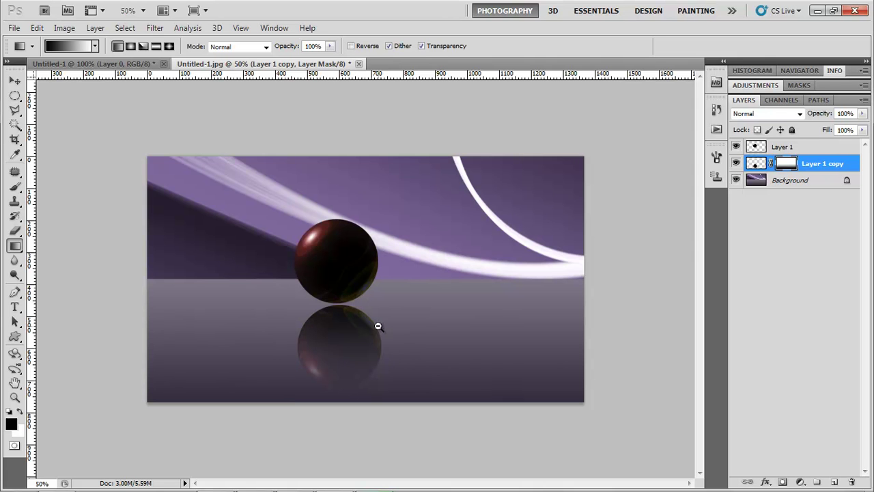
key("ctrl+minus")
key("ctrl+plus")
key("ctrl+plus")
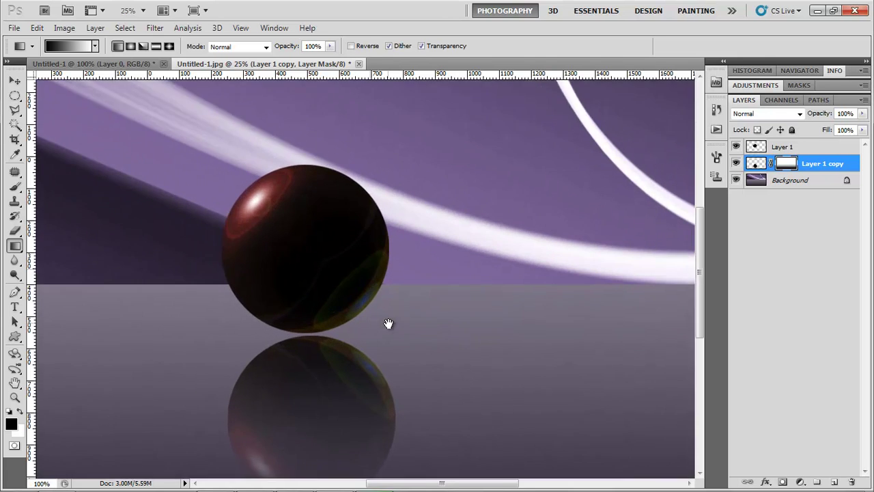
left_click_drag(388, 323, 373, 230)
key("ctrl+minus")
key("ctrl+plus")
key("ctrl+plus")
key("ctrl+minus")
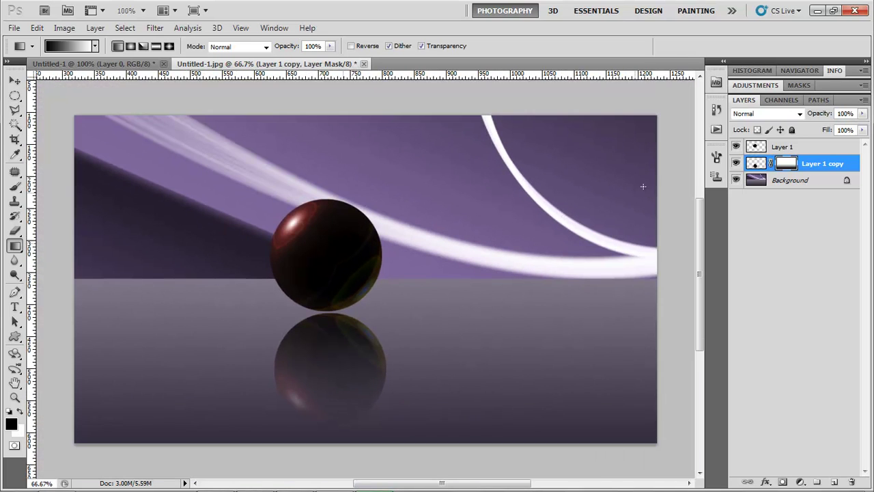
left_click(803, 148, "shift")
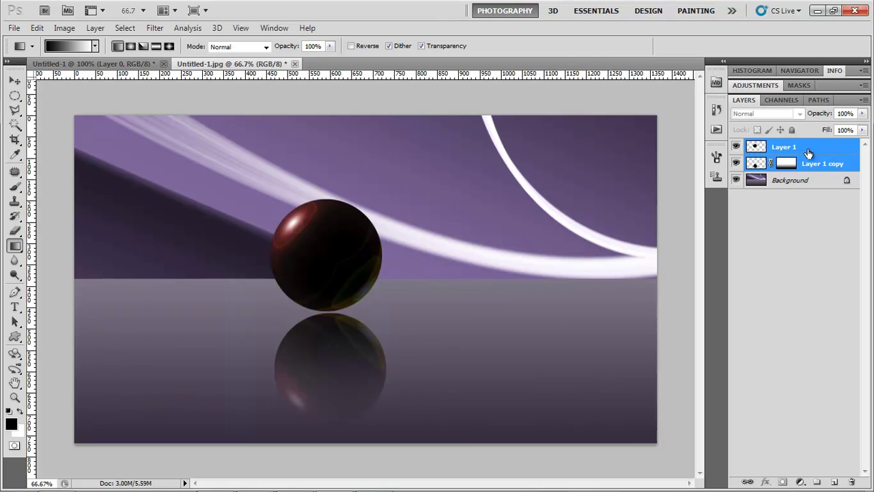
- Add a Color Balance adjustment layer with Cyan/Red -78 and Magenta/Green +47
left_click(798, 149)
left_click(800, 481)
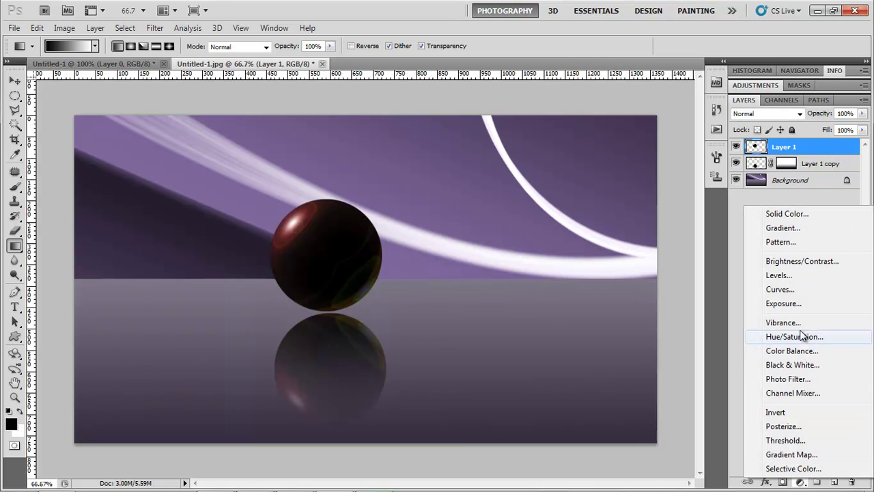
left_click(799, 350)
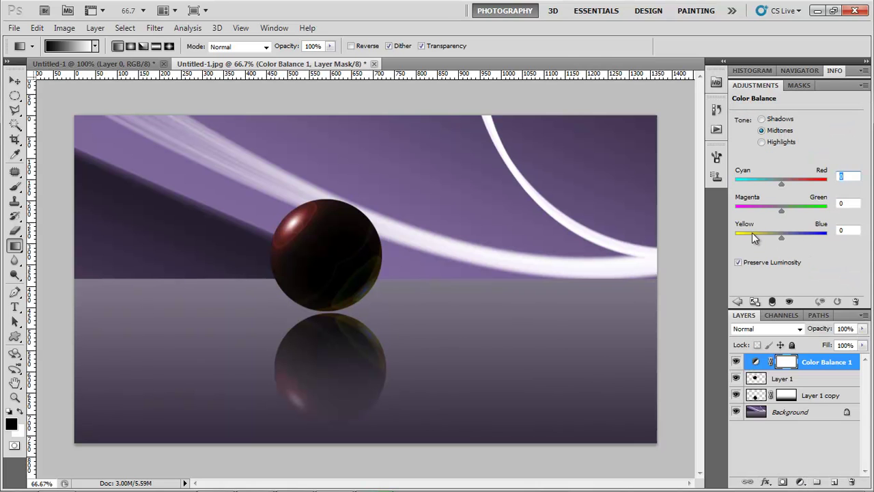
mouse_move(781, 184)
left_mouse_down()
mouse_move(804, 183)
mouse_move(745, 189)
left_mouse_up()
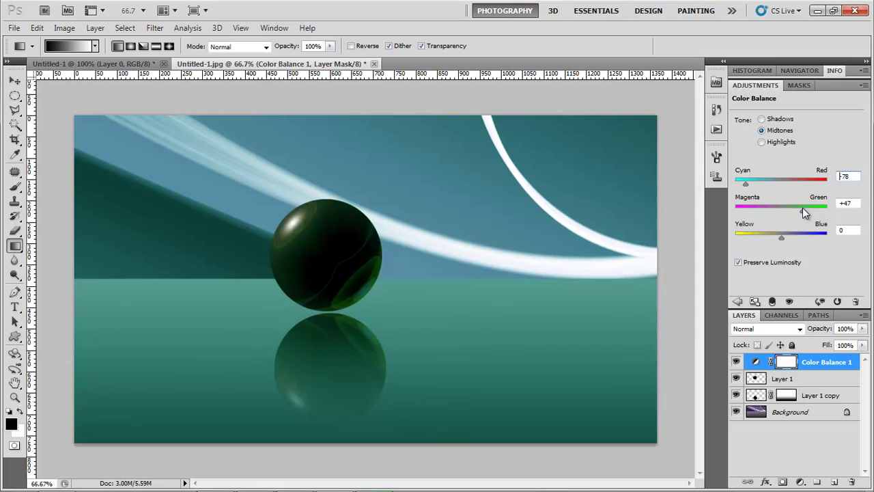
left_click_drag(781, 237, 767, 240)
- Select all layers and Merge Visible into a single layer
left_click(831, 412, "shift")
right_click(830, 412)
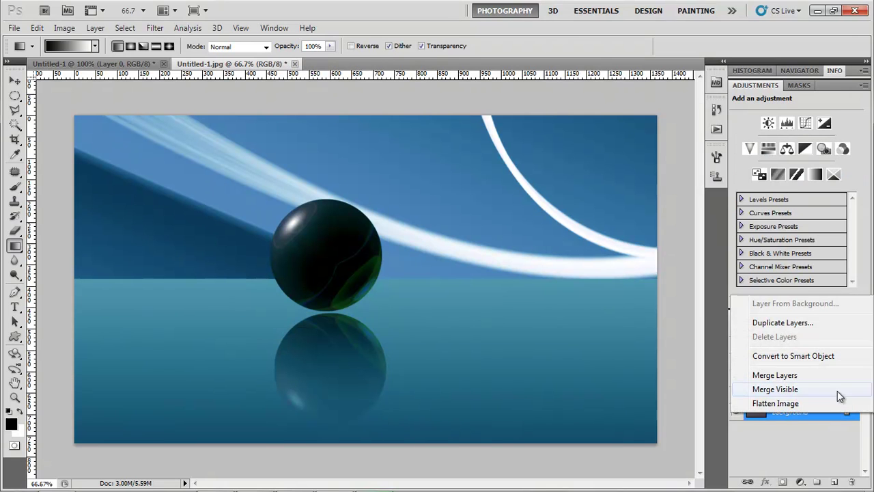
left_click(800, 404)
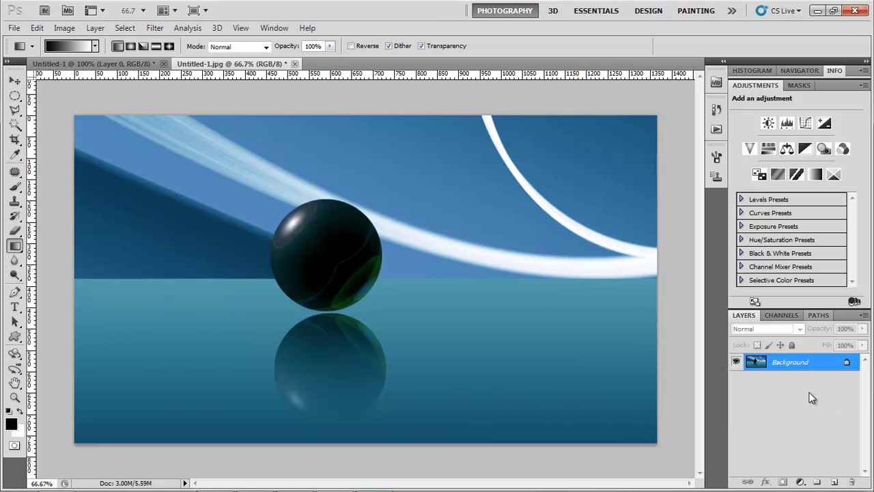
- View the Untitled-1 image full-screen in Windows Photo Viewer, then close it and restore Notepad
left_click(817, 10)
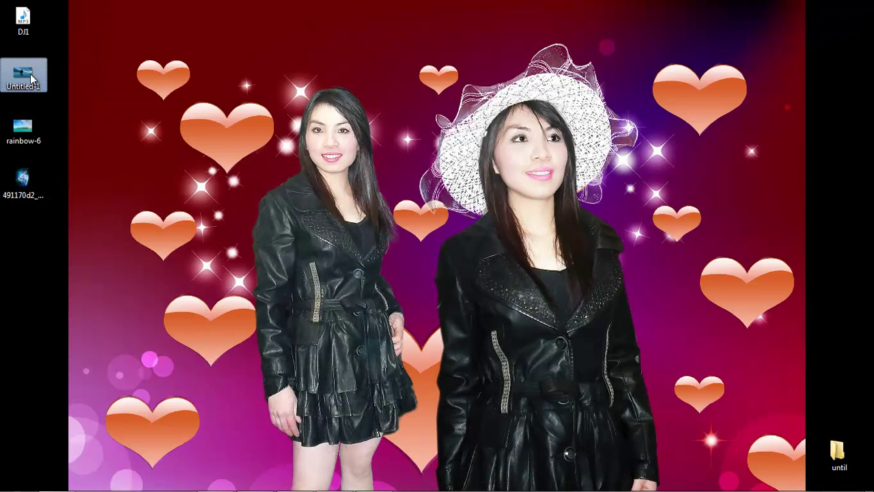
double_click(30, 74)
key("F11")
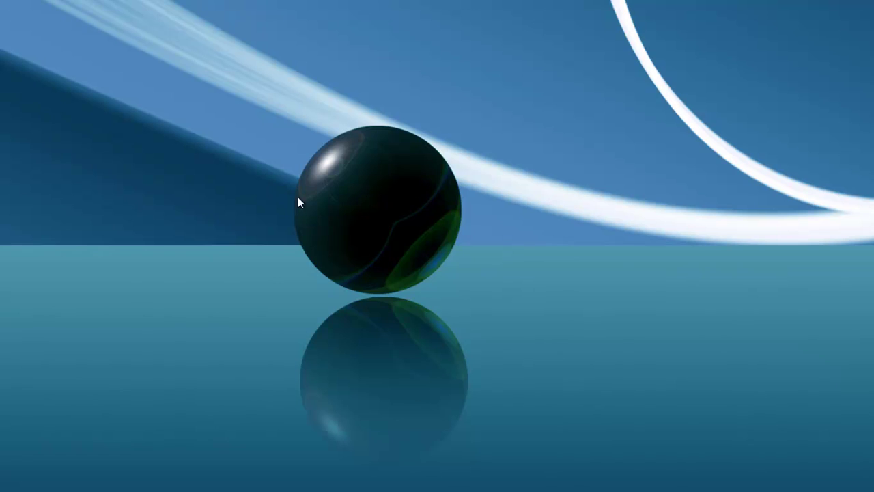
key("Escape")
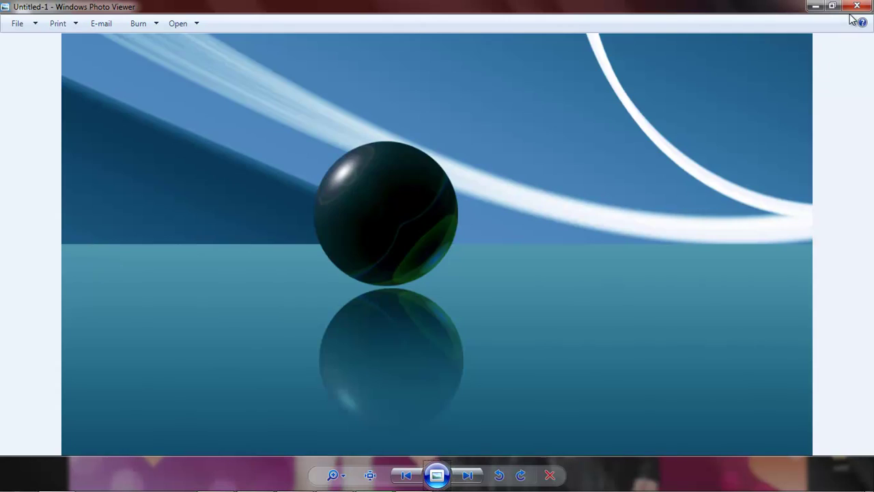
left_click(857, 6)
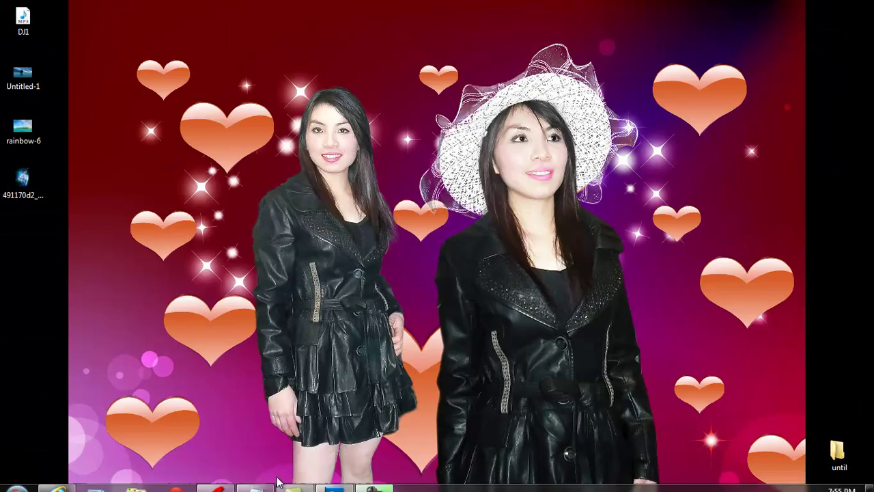
left_click(255, 481)
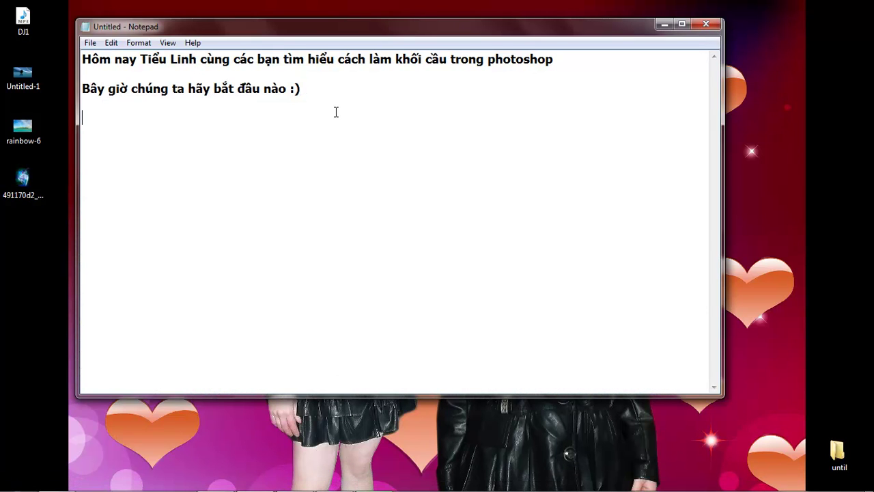
- Add the note 'Bây giờ thì hơi phức tạp 1 xíu nhé :)', then return to Photoshop and close the sphere documents
type("Hitha")
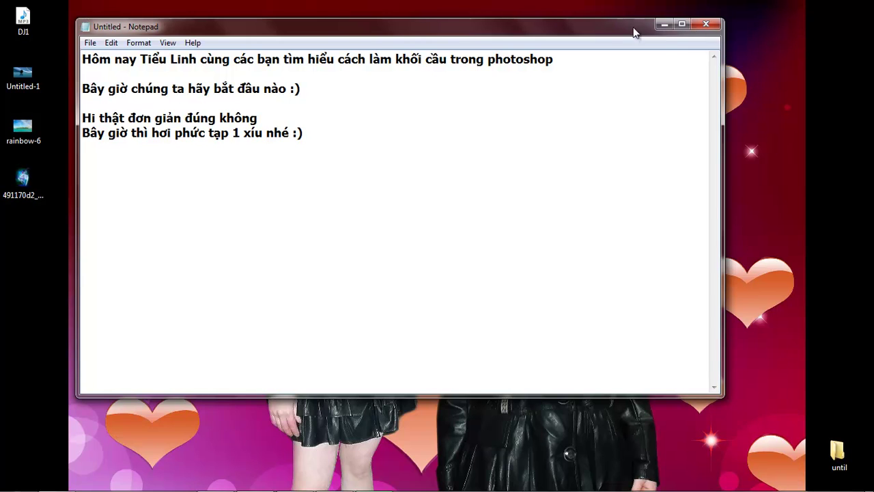
left_click(663, 25)
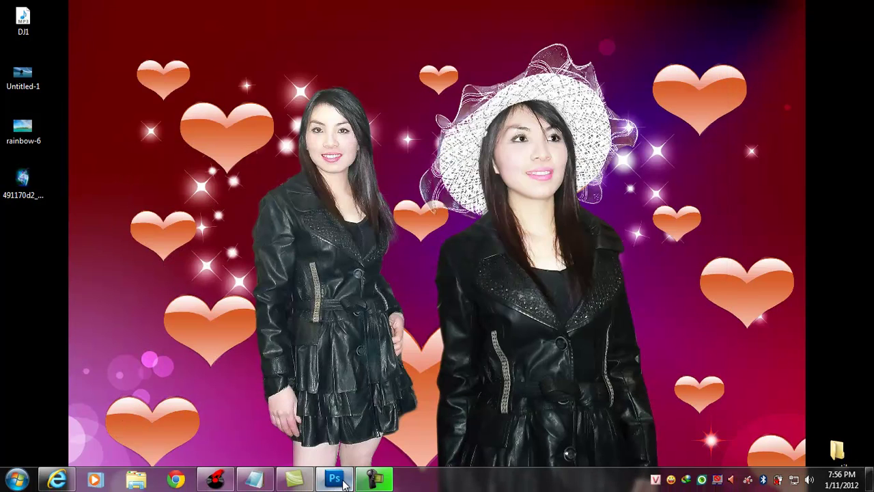
left_click(335, 480)
left_click(290, 63)
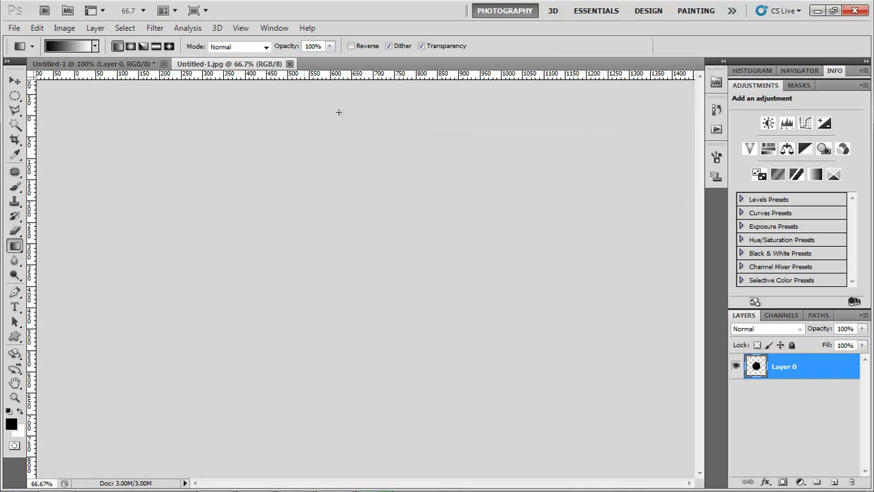
left_click(163, 63)
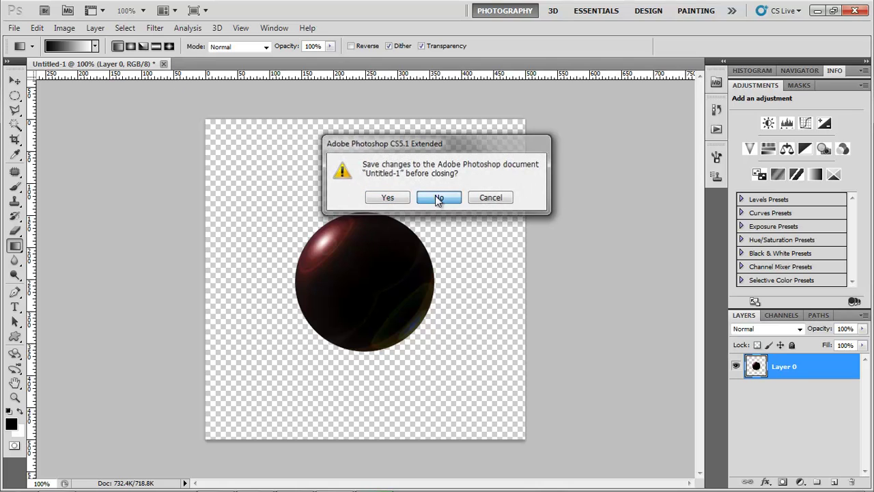
- Discard Untitled-1 without saving and open the angel image 491170d2_4832e4a9_10.jpg
left_click(439, 198)
double_click(301, 181)
left_click(551, 220)
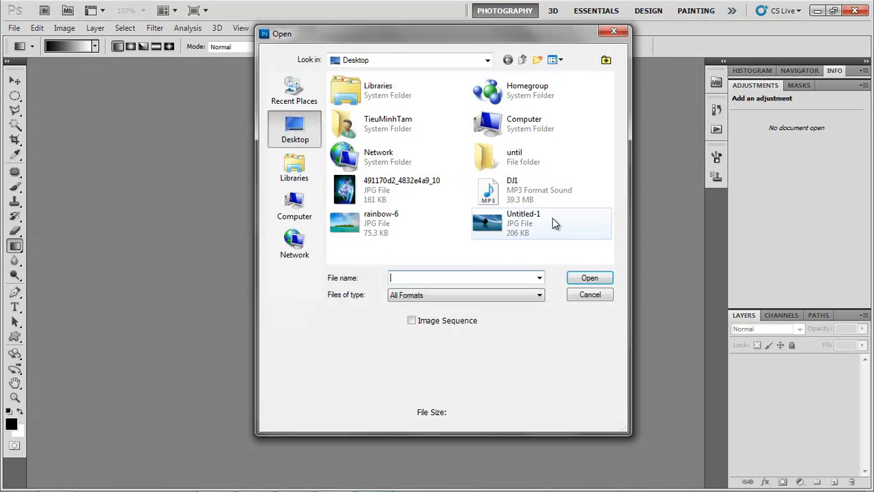
left_click(379, 186)
left_click(585, 279)
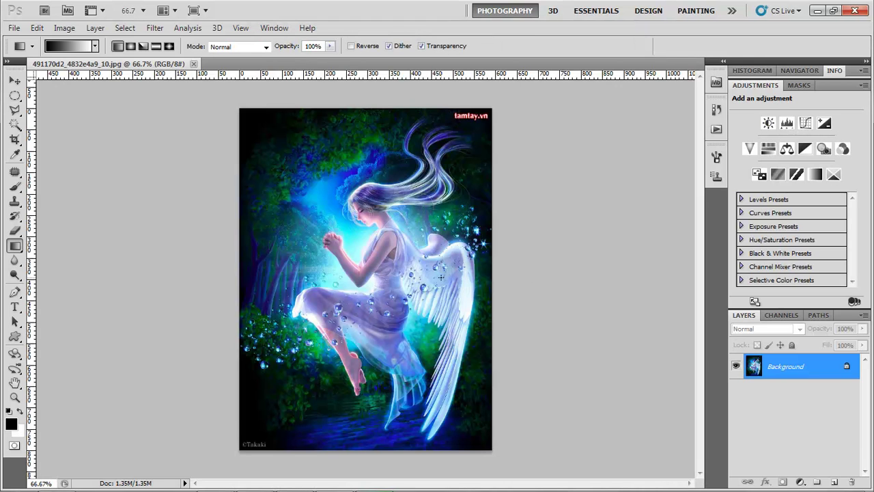
- Draw a circular Elliptical Marquee selection around the angel
left_click(15, 96)
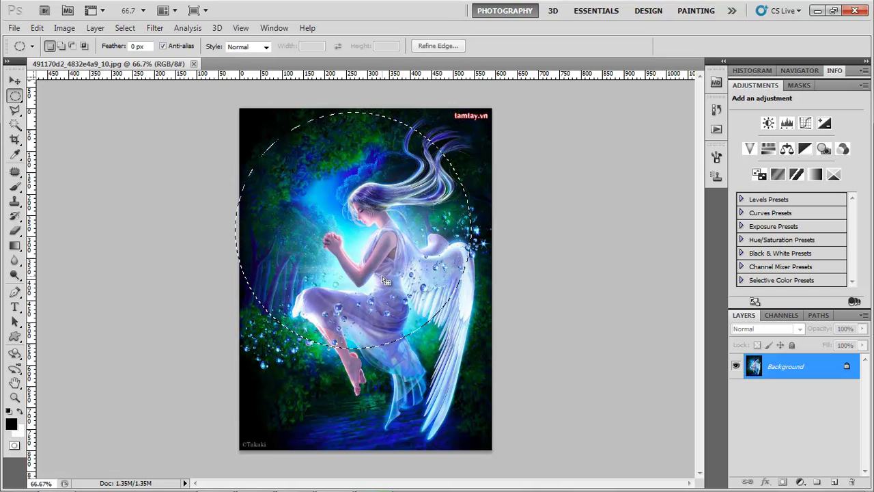
left_click_drag(462, 355, 491, 380)
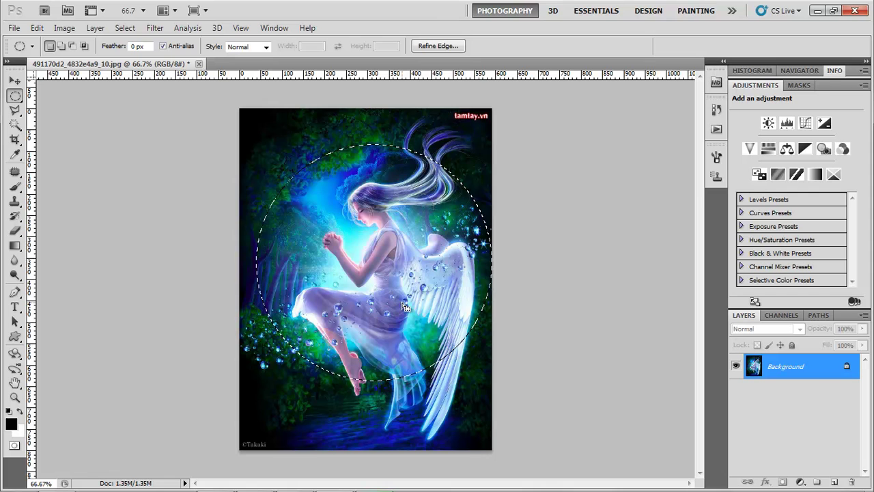
double_click(818, 366)
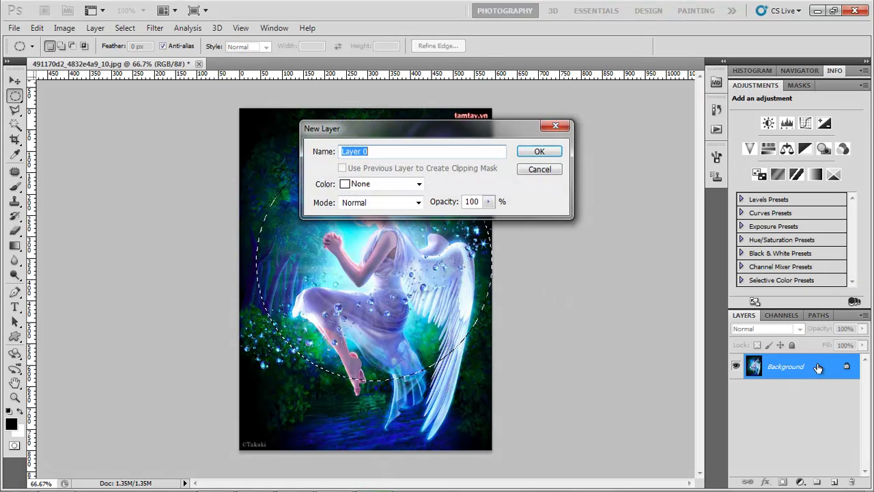
left_click(551, 171)
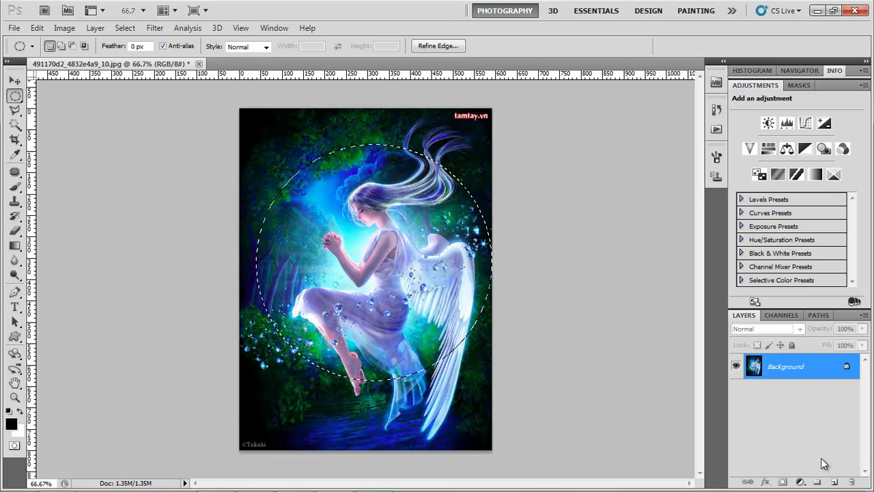
right_click(825, 370)
left_click(834, 364)
left_click(863, 315)
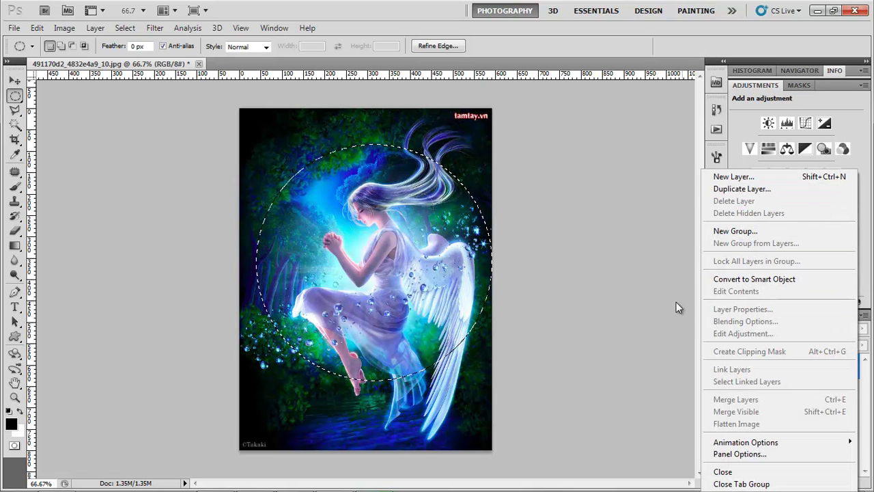
left_click(635, 307)
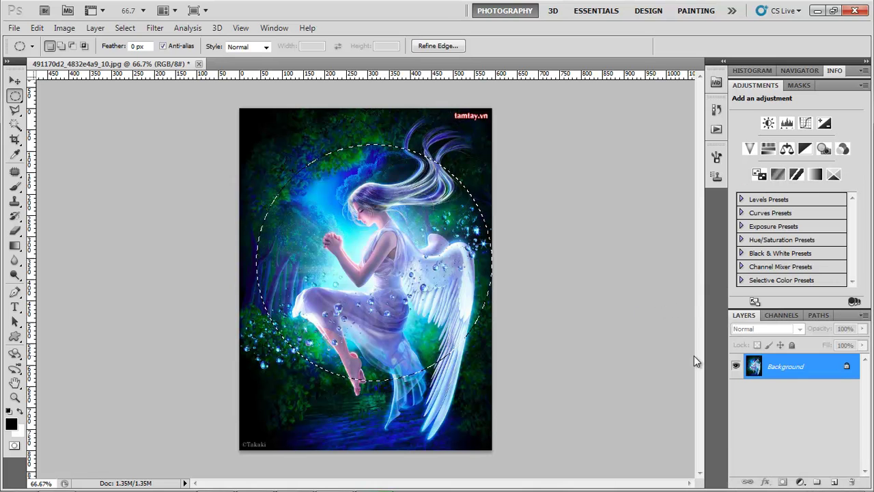
- Copy the circle onto a new Layer 1 with Ctrl+J and hide the Background
left_click(126, 28)
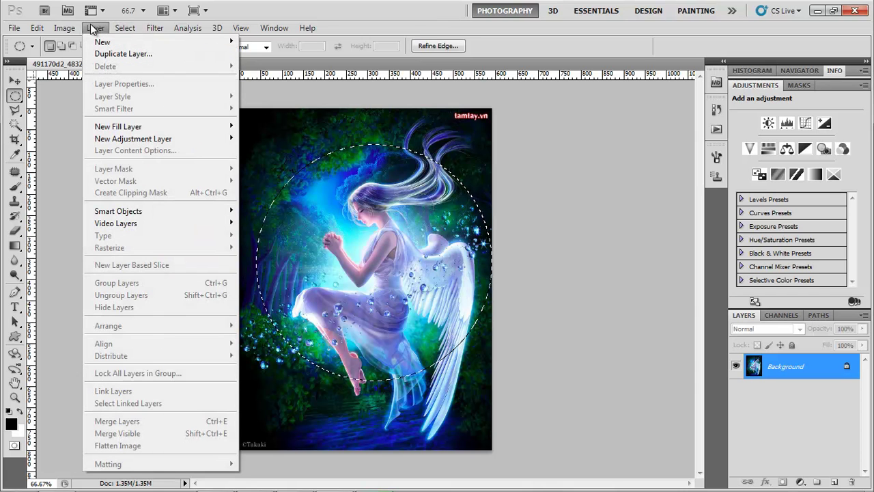
mouse_move(134, 139)
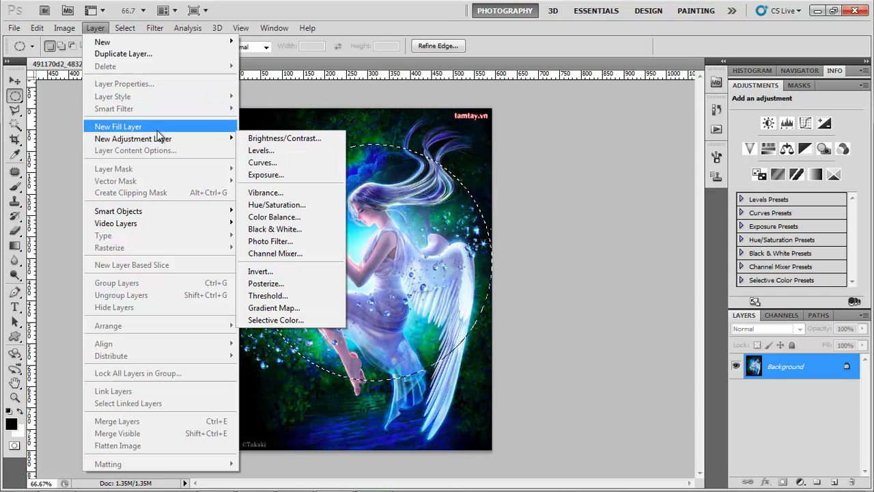
left_click(150, 63)
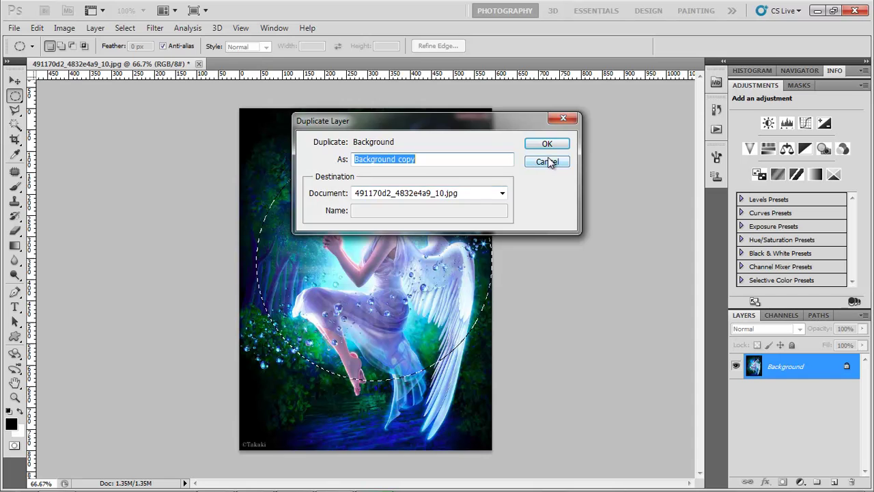
left_click(553, 164)
key("ctrl+j")
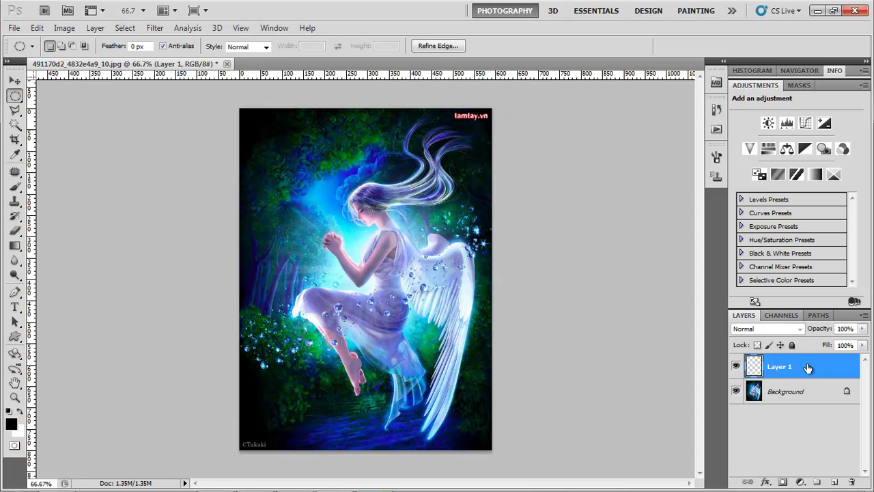
left_click(736, 390)
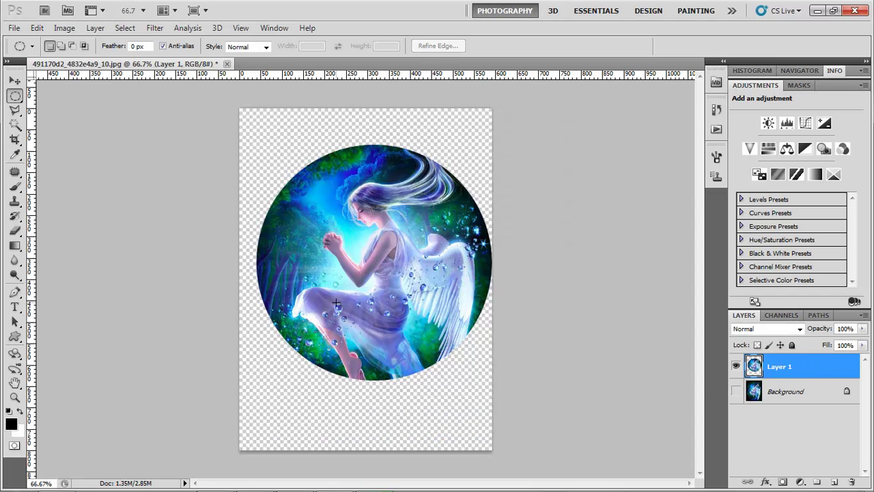
- Nudge the angel circle, load its outline, and apply a Spherize distortion to it
key("v")
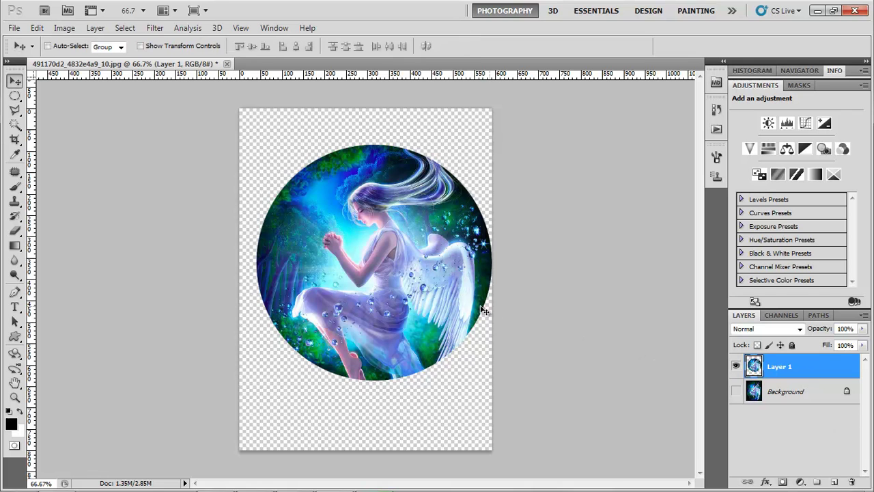
left_click_drag(417, 296, 408, 305)
left_click(757, 369, "ctrl")
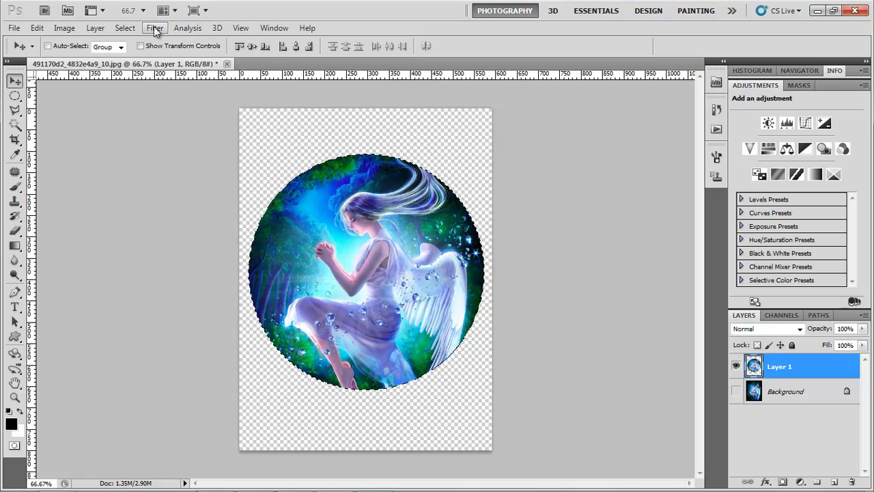
left_click(164, 26)
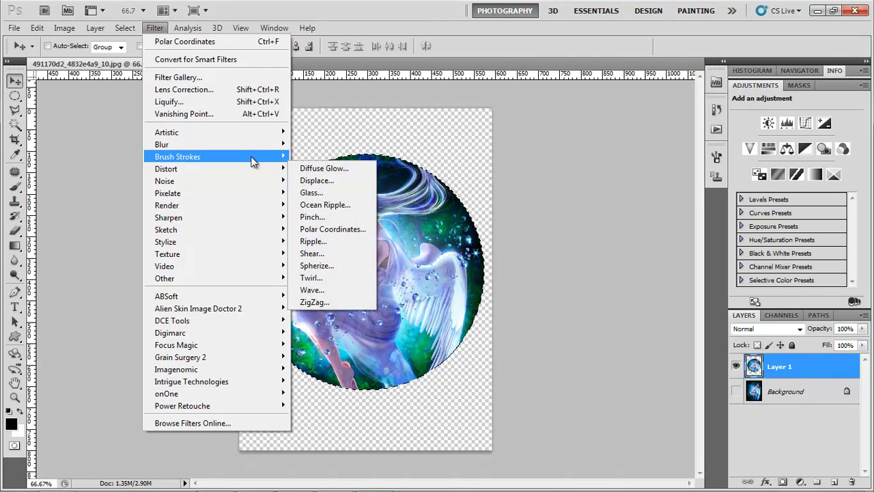
mouse_move(166, 168)
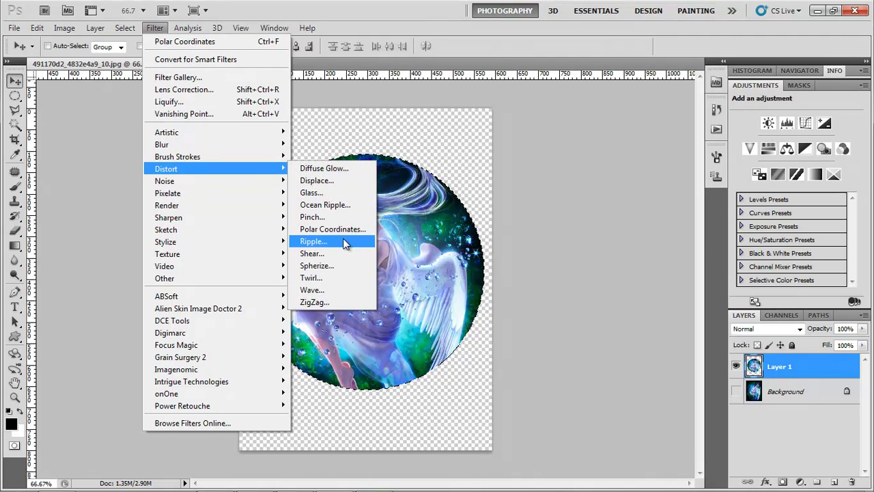
left_click(337, 265)
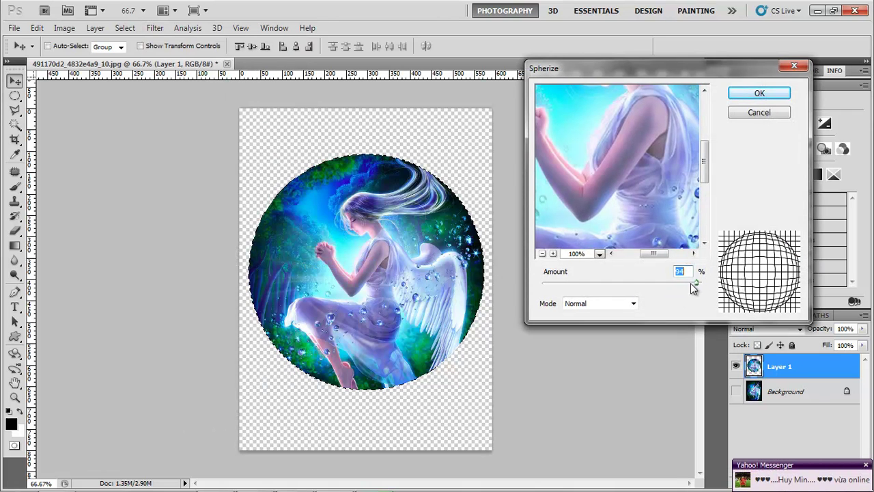
left_click(760, 94)
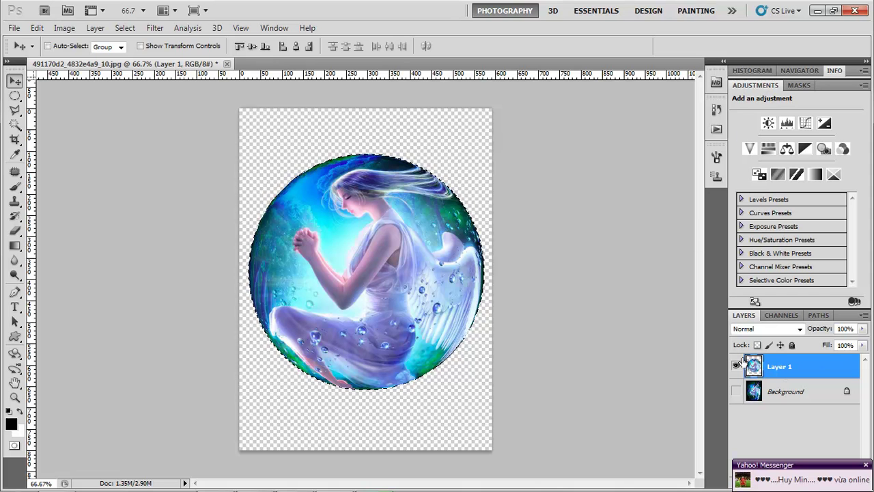
key("ctrl+plus")
key("ctrl+minus")
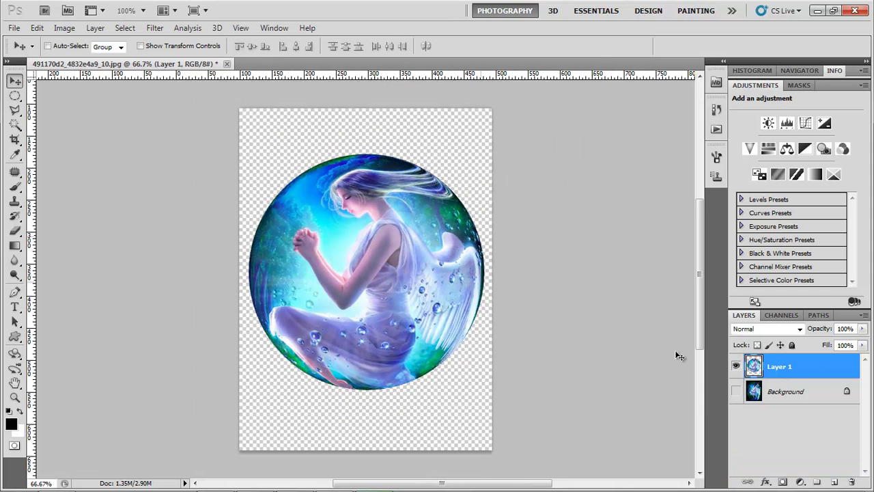
- Add Layer 2 and Layer 3, hide Layer 1, and move Layer 3 above Background
left_click(834, 484)
left_click(754, 392, "ctrl")
left_click(735, 391)
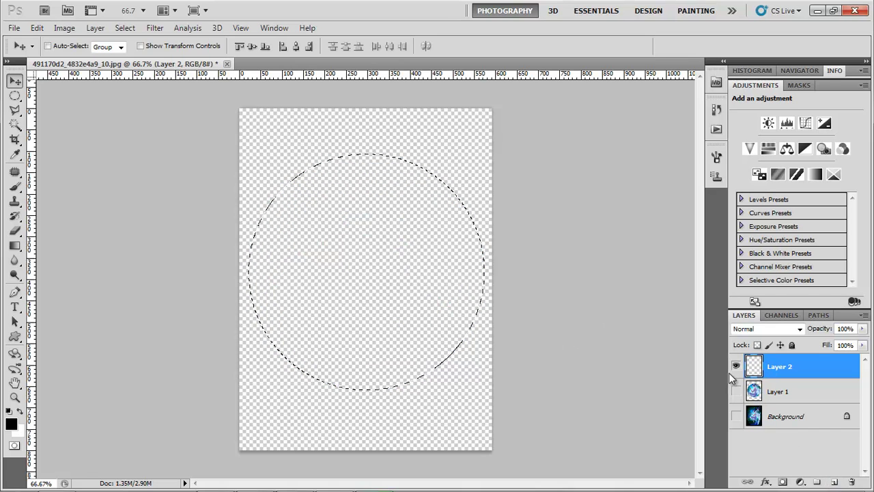
left_click(834, 483)
left_click_drag(821, 370, 828, 423)
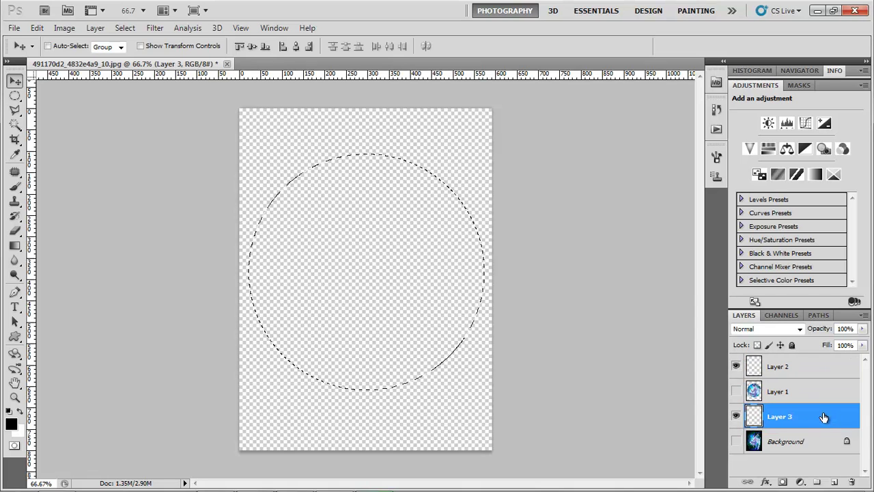
- Fill Layer 3 entirely with bright green 3cff00, then load the circle selection on Layer 2
left_click(12, 423)
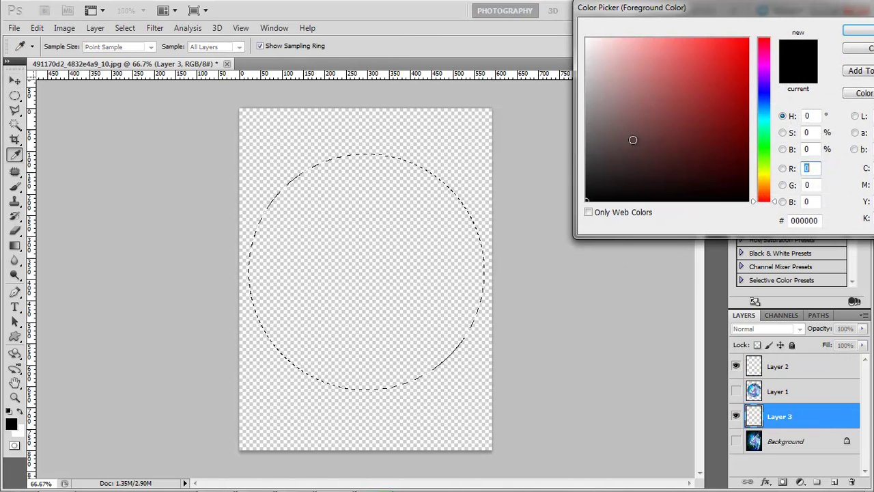
left_click(763, 153)
left_click(747, 39)
left_click(847, 32)
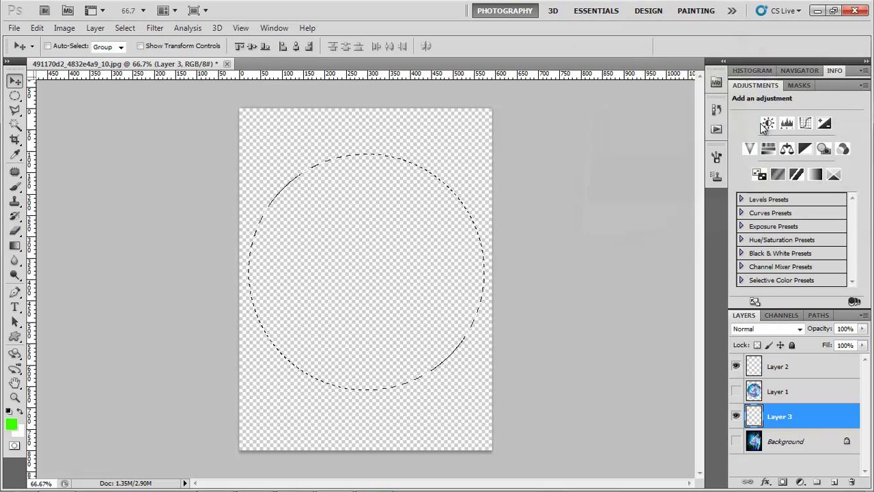
key("alt+BackSpace")
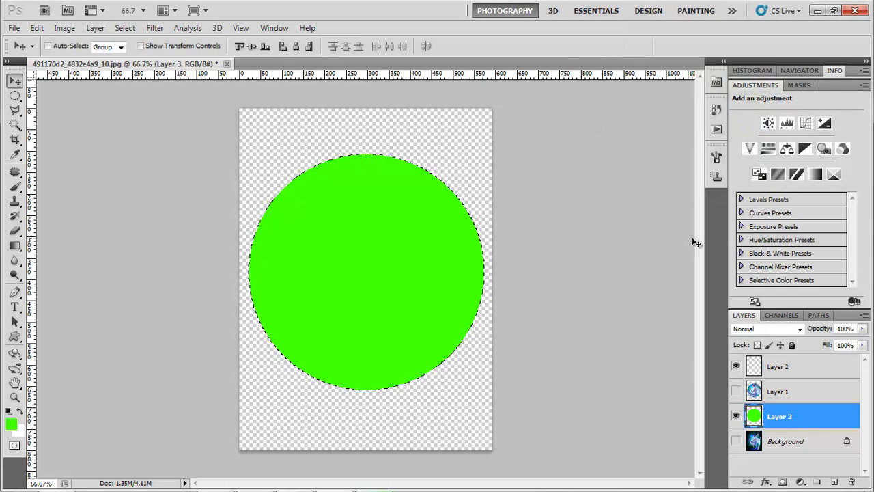
key("ctrl+z")
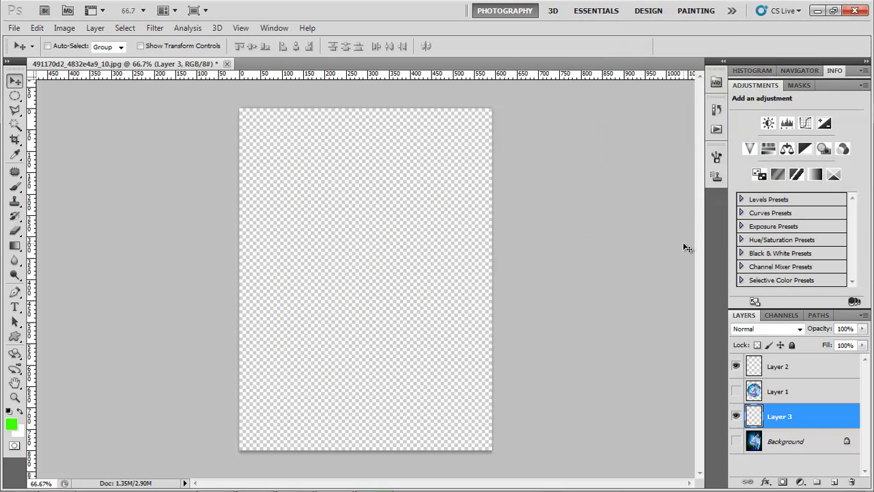
key("alt+BackSpace")
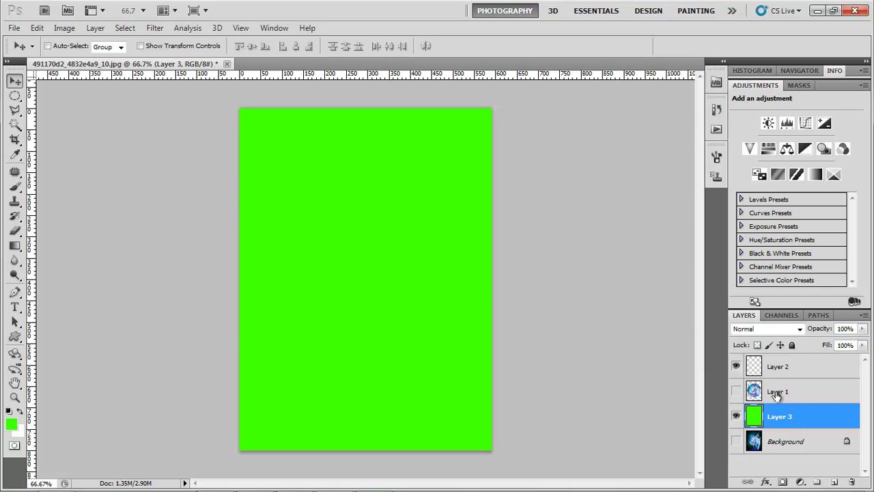
left_click(754, 391, "ctrl")
left_click(778, 367)
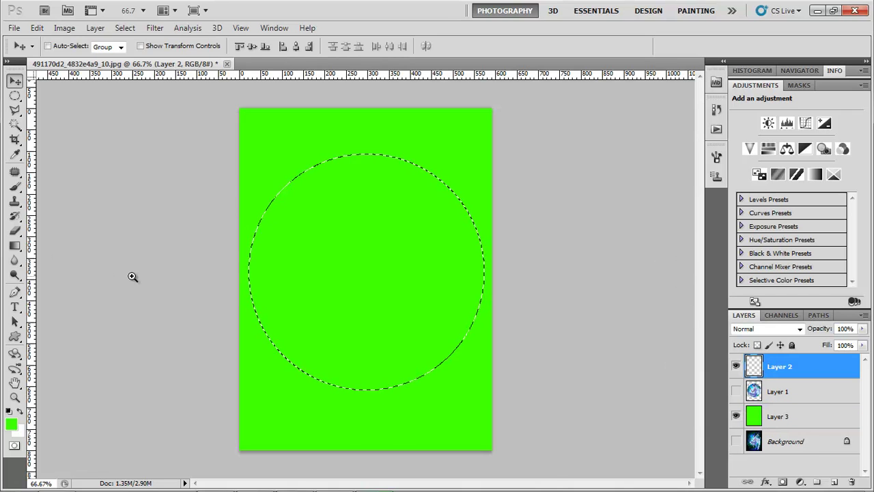
- Set up a black brush with 0% hardness at about 44 px
key("ctrl+plus")
key("d")
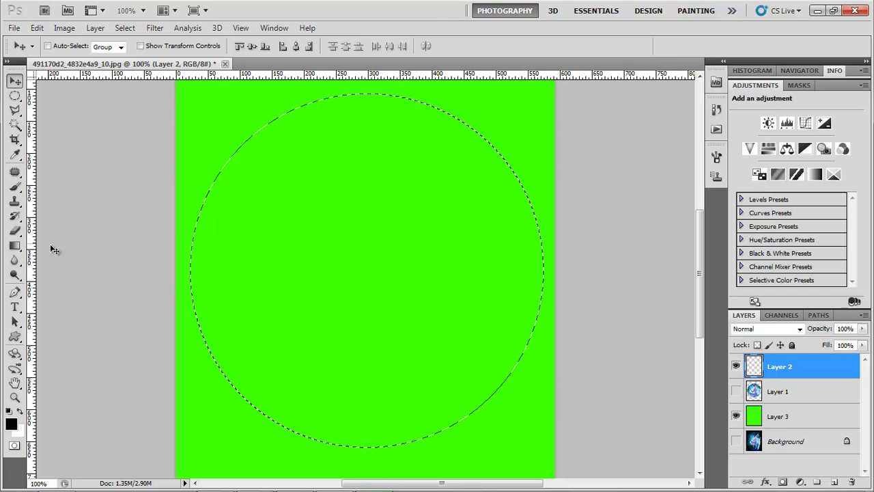
key("b")
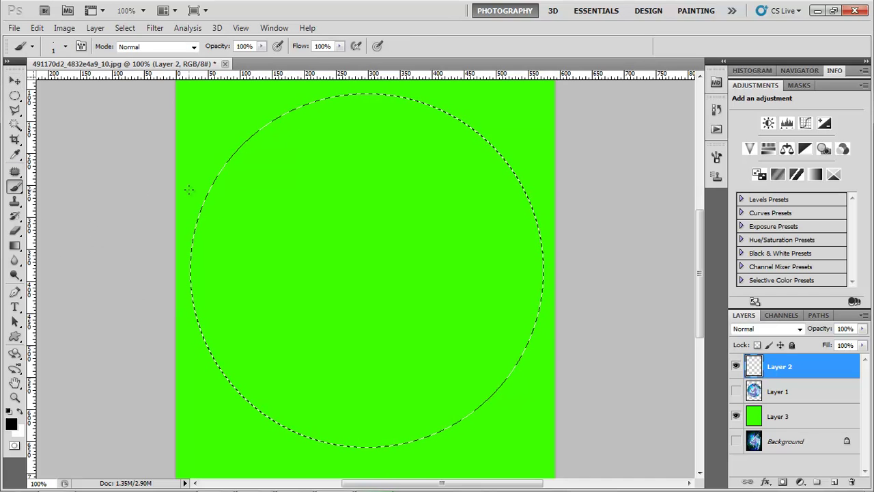
right_click(220, 174)
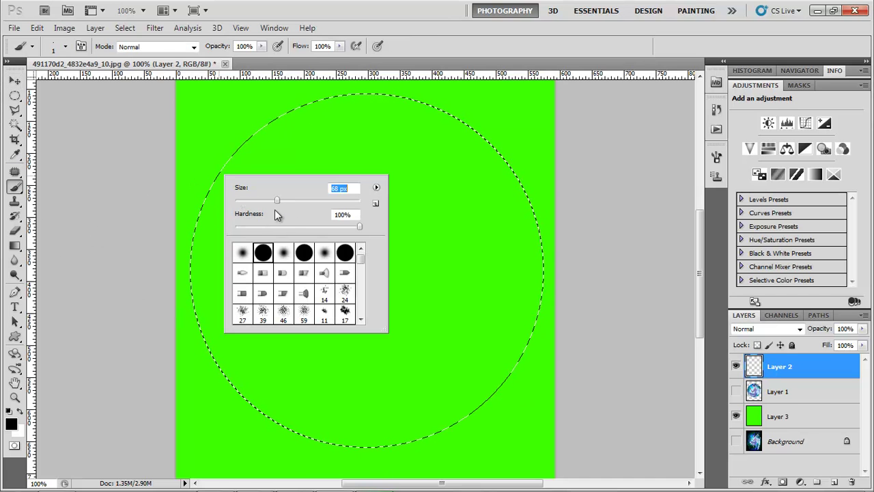
key("Tab")
type("0")
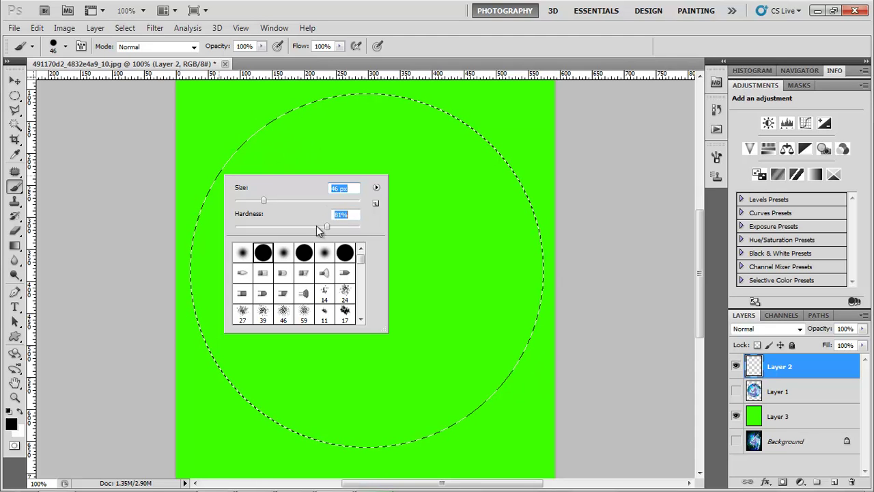
mouse_move(271, 201)
left_mouse_down()
mouse_move(262, 198)
mouse_move(292, 200)
left_mouse_up()
- Paint a soft black shadow on the circle's lower-right edge and a white highlight on its upper-left
mouse_move(475, 156)
left_mouse_down()
mouse_move(394, 452)
mouse_move(285, 445)
mouse_move(236, 406)
mouse_move(273, 425)
mouse_move(352, 444)
mouse_move(447, 416)
mouse_move(513, 361)
mouse_move(540, 253)
mouse_move(531, 192)
mouse_move(566, 224)
mouse_move(527, 347)
mouse_move(415, 424)
mouse_move(316, 435)
mouse_move(211, 386)
left_mouse_up()
key("ctrl+d")
key("ctrl+minus")
left_click(265, 423, "alt")
key("ctrl+shift+d")
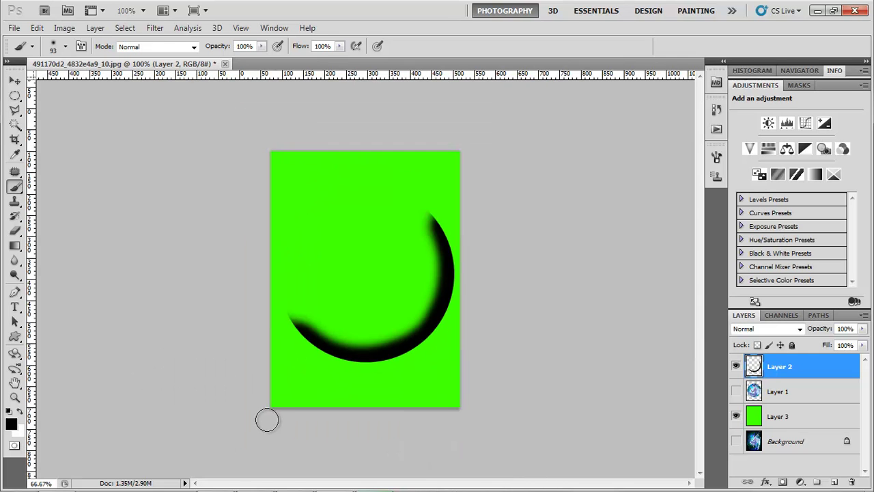
mouse_move(283, 312)
left_mouse_down()
mouse_move(275, 264)
mouse_move(294, 220)
mouse_move(341, 191)
mouse_move(420, 200)
left_mouse_up()
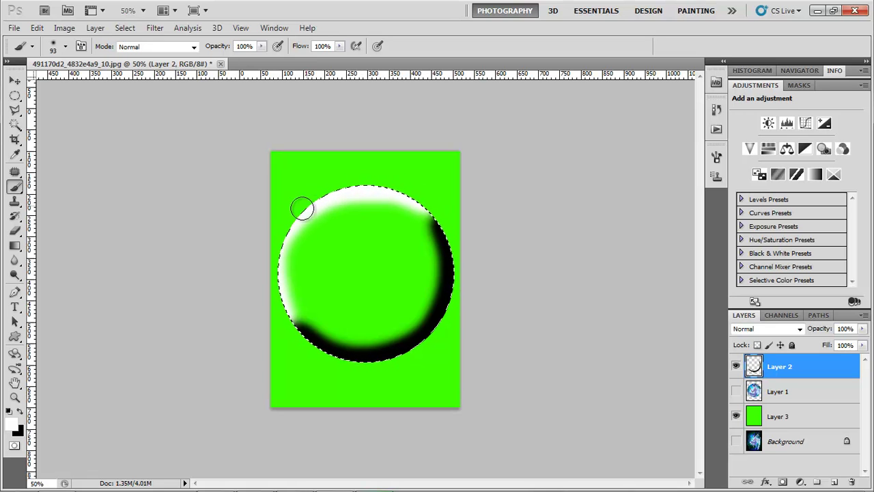
mouse_move(286, 233)
left_mouse_down()
mouse_move(276, 253)
mouse_move(280, 315)
left_mouse_up()
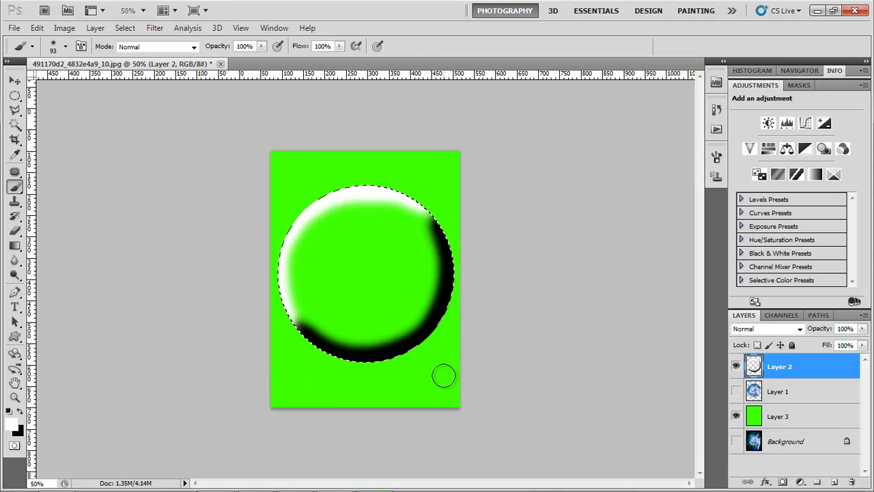
- Add a new Layer 4, hide Layer 2, and enlarge the brush to about 349 px
left_click(835, 482)
left_click(736, 391)
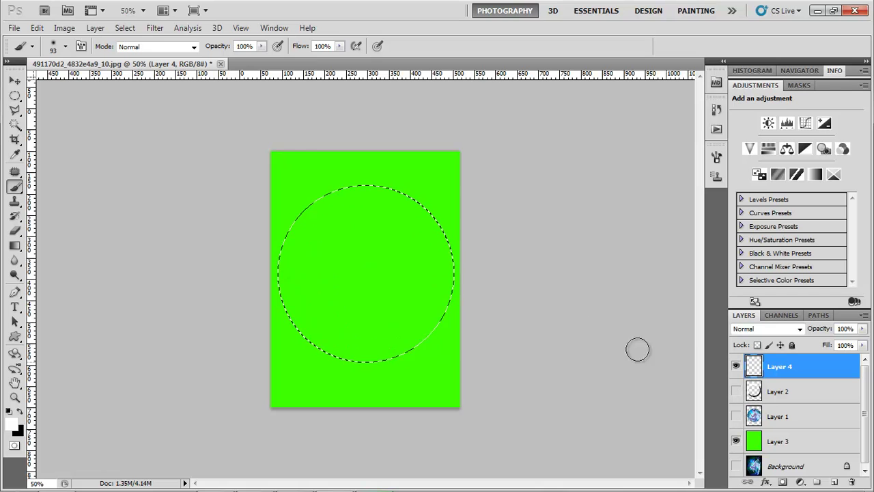
right_click(438, 281)
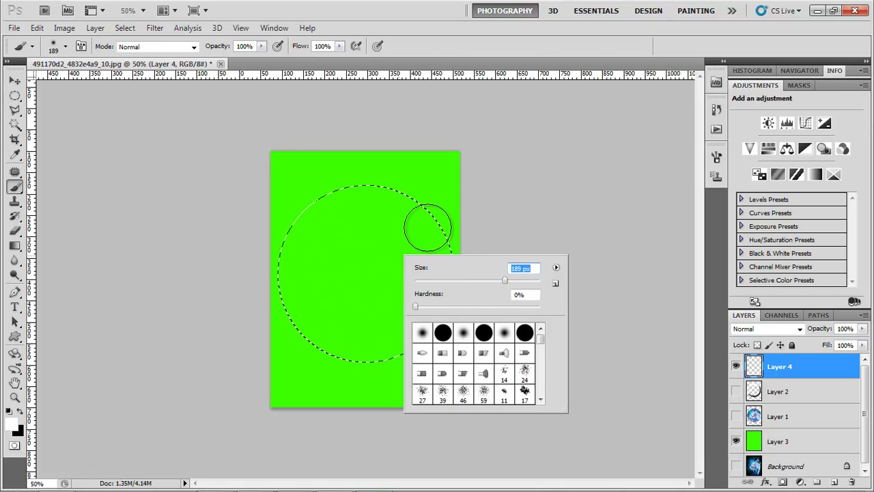
left_click_drag(515, 286, 520, 285)
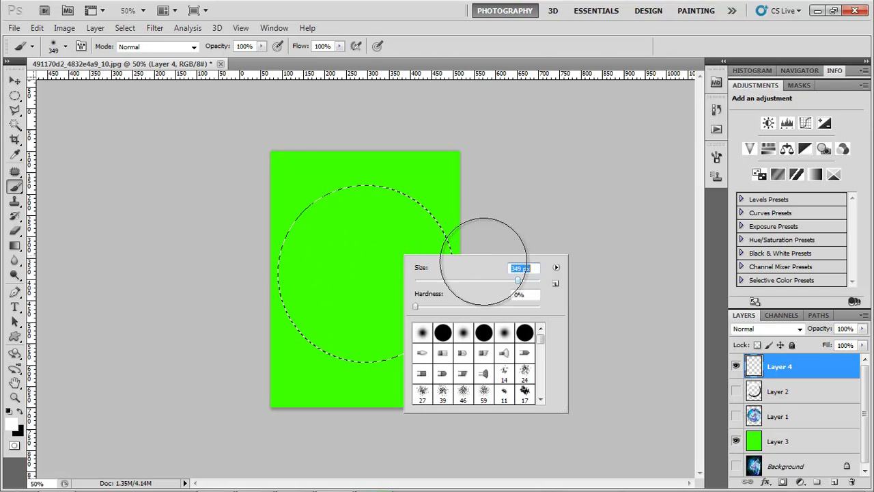
- Paint broad soft black over the circle's lower right and white over its upper left, then show Layer 2
left_click(428, 228)
key("ctrl+z")
key("x")
mouse_move(445, 230)
left_mouse_down()
mouse_move(297, 341)
mouse_move(492, 322)
left_mouse_up()
key("x")
mouse_move(410, 205)
left_mouse_down()
mouse_move(326, 205)
mouse_move(260, 273)
mouse_move(267, 327)
left_mouse_up()
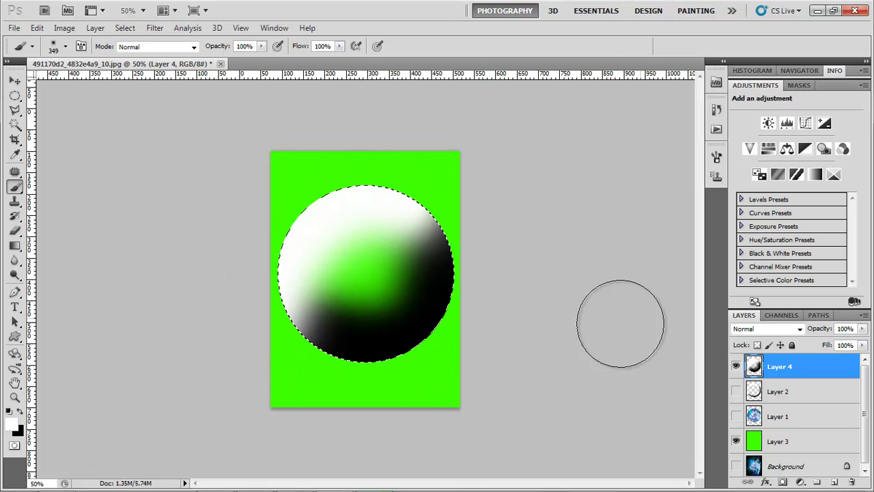
left_click(736, 390)
key("ctrl+d")
key("ctrl+shift+d")
key("ctrl+plus")
- Set Layer 4's opacity to about 37% and fade Layer 2 to about 25%
left_click(861, 328)
left_click_drag(815, 348, 810, 348)
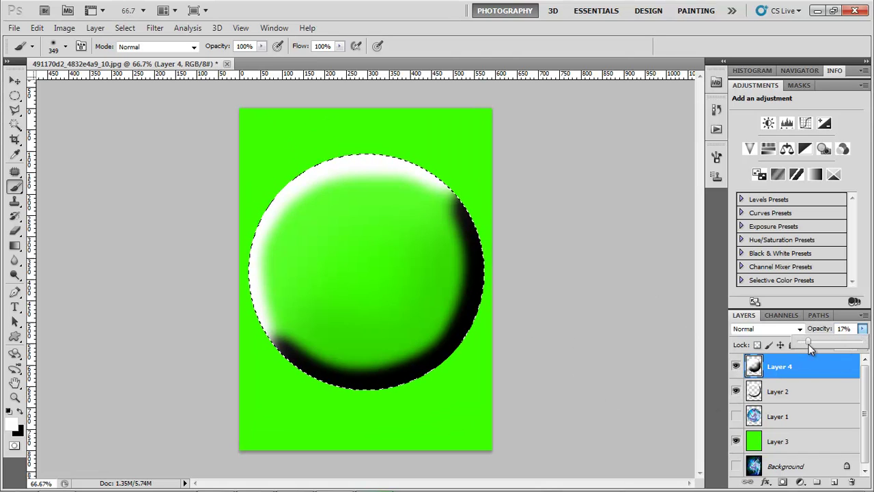
left_click(833, 387)
left_click(863, 328)
left_click_drag(830, 350, 814, 349)
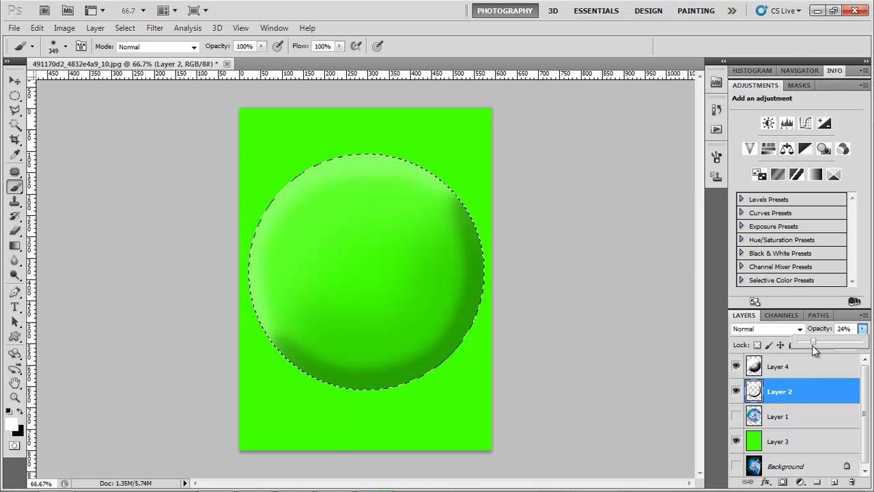
left_click(819, 367)
left_click(862, 329)
left_click(815, 342)
left_click_drag(821, 345, 823, 347)
left_click(800, 376)
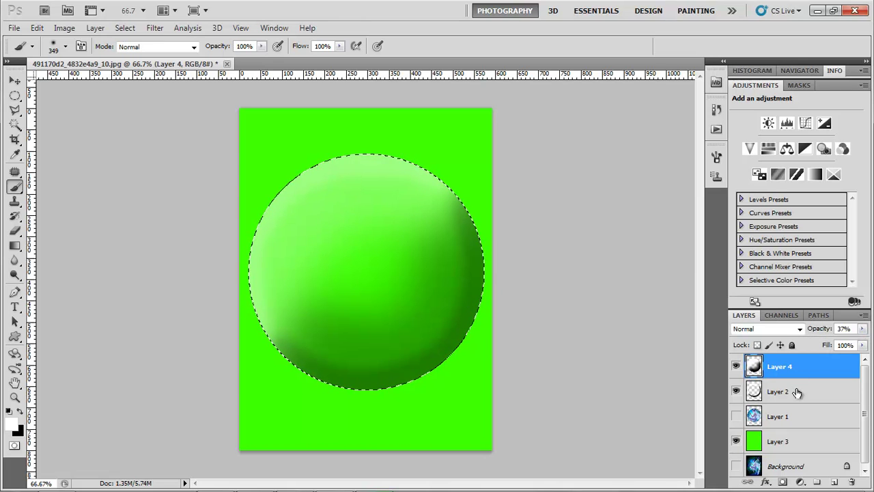
- Lower Layer 2's opacity to 14% and merge it with Layer 4 into one layer
left_click(796, 392)
left_click(841, 366)
left_click(861, 328)
left_click(847, 391)
left_click(862, 328)
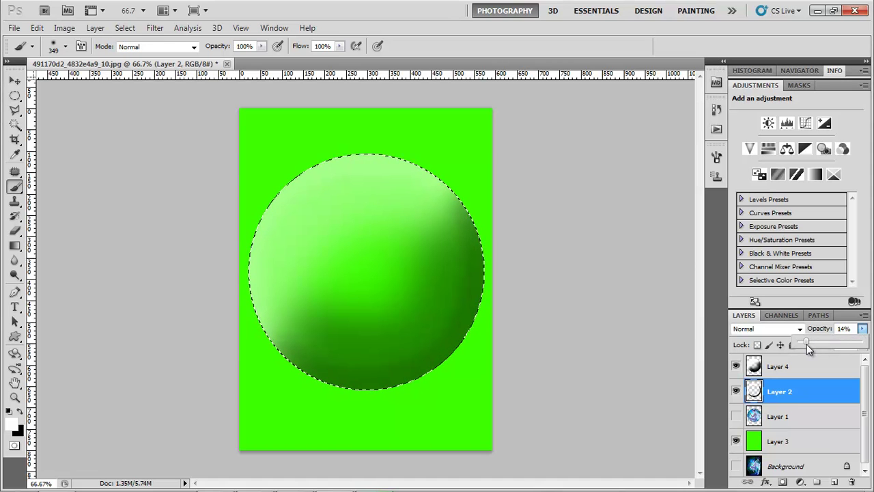
left_click(826, 418)
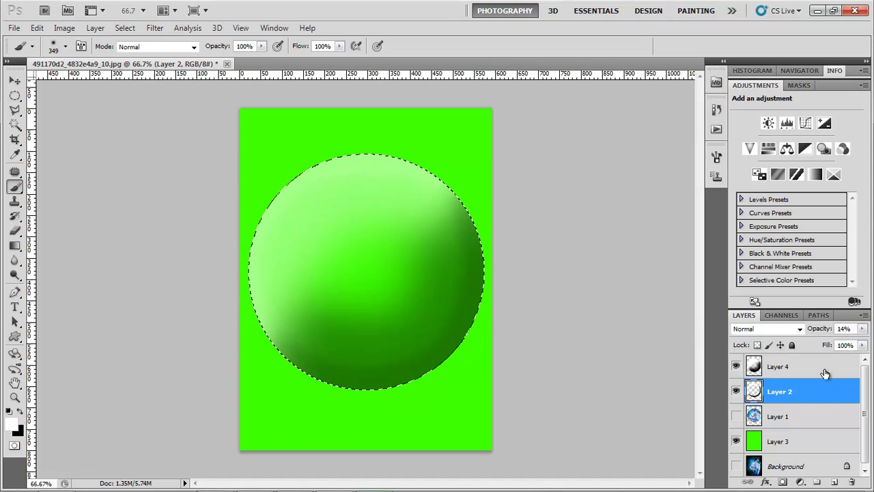
left_click(825, 368, "shift")
right_click(825, 368)
left_click(811, 331)
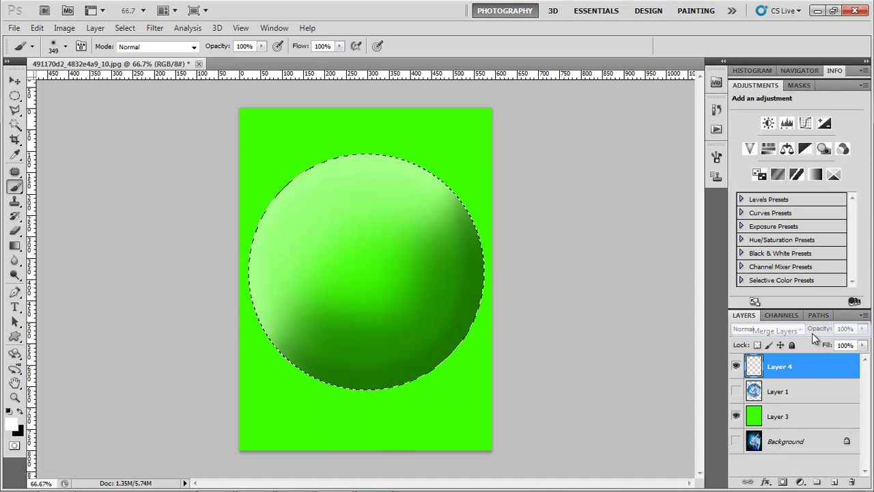
- Apply a Spherize distortion at about 50% amount to the shaded green circle
left_click(155, 28)
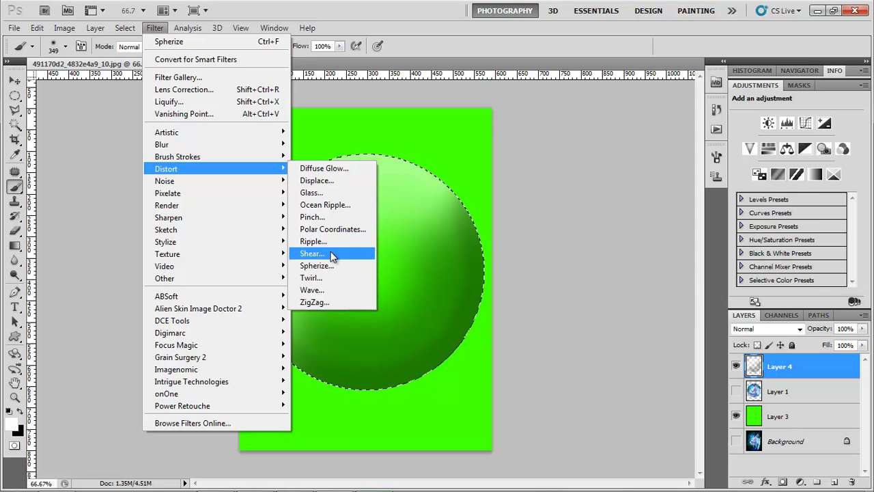
left_click(328, 265)
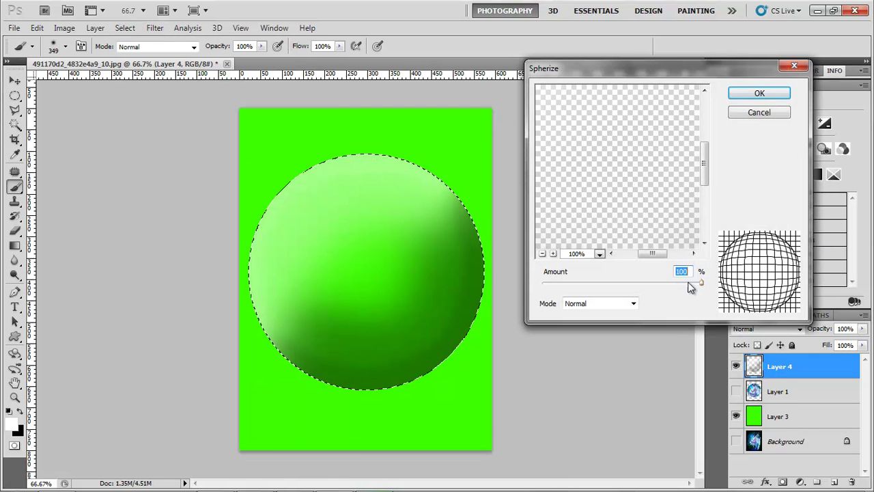
left_click_drag(690, 287, 673, 284)
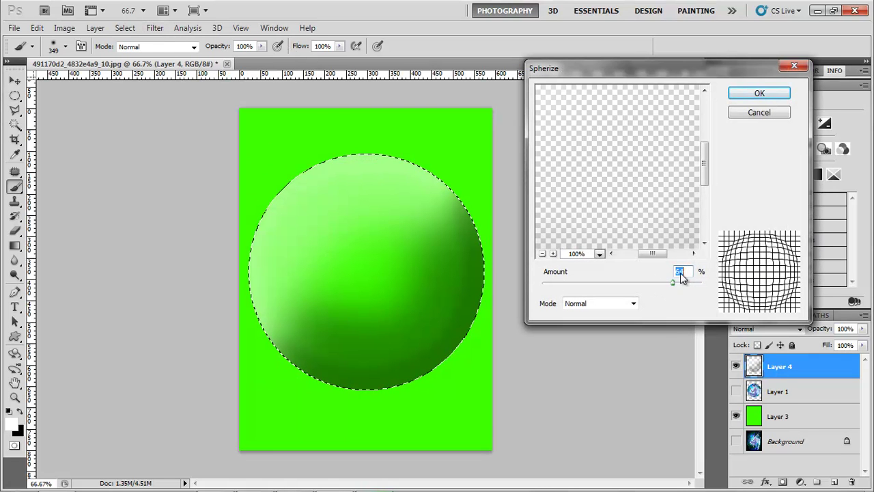
left_click(759, 94)
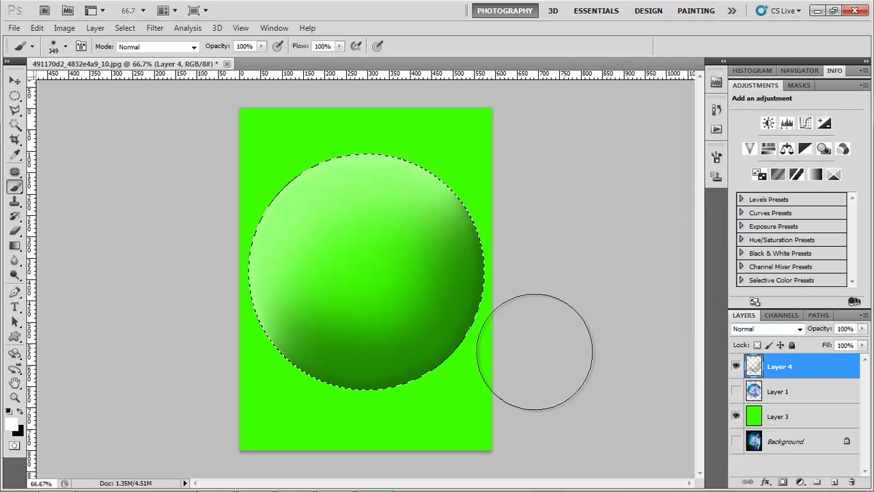
- Give Layer 4 Bevel and Emboss: peaked gloss contour, 1000% depth, 10 px size, soften 0, 29% shadow
double_click(839, 370)
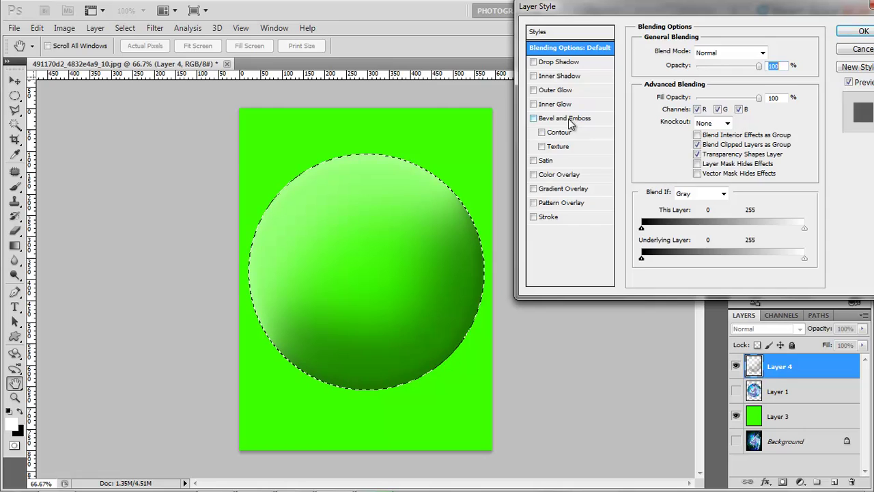
left_click(568, 118)
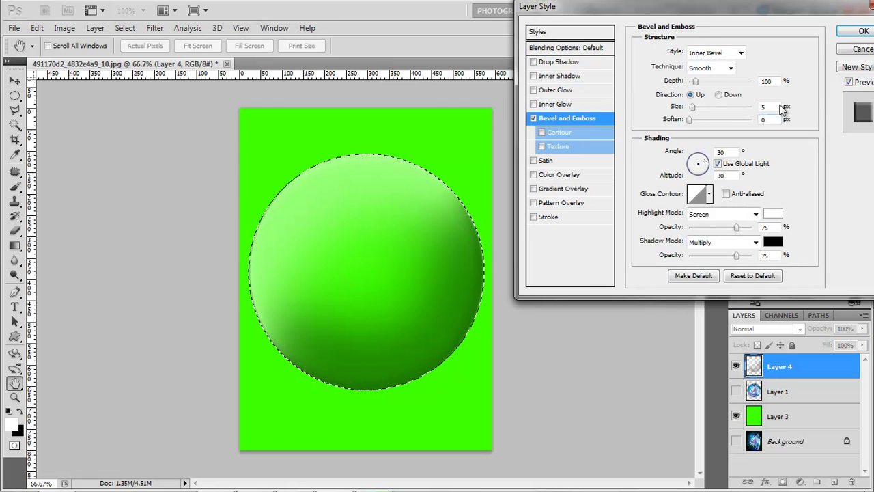
left_click(711, 196)
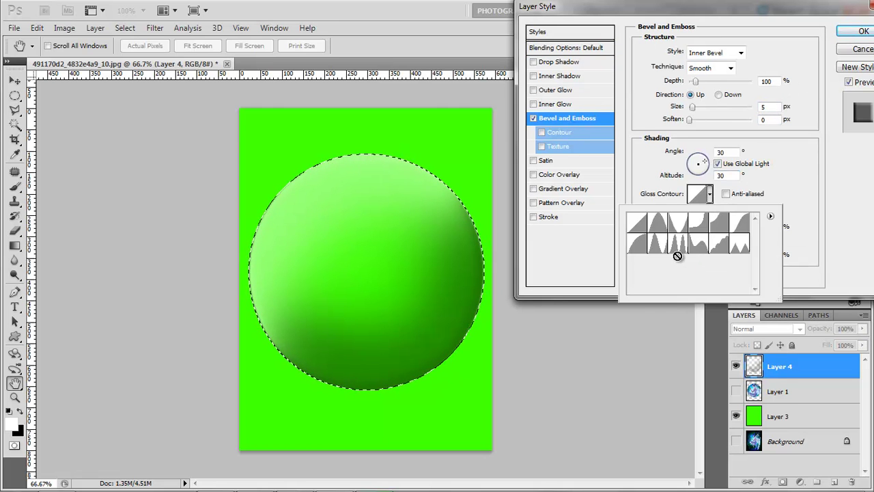
left_click(658, 246)
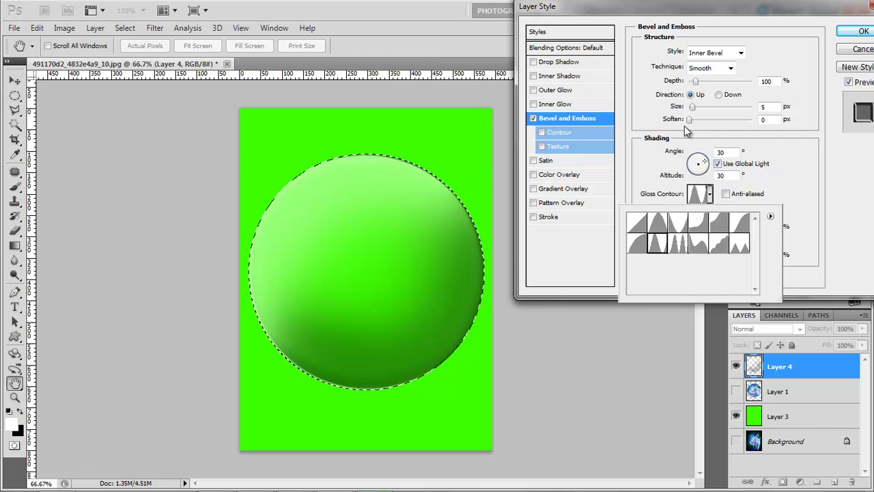
left_click_drag(697, 82, 807, 86)
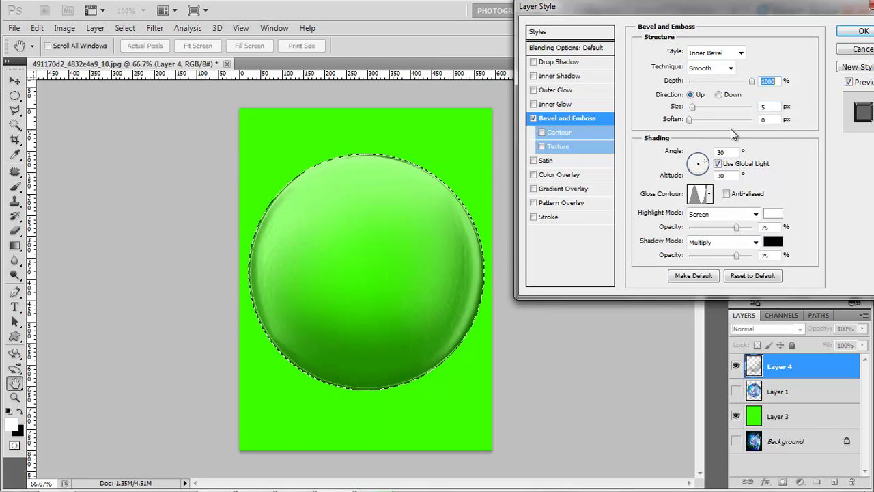
left_click_drag(694, 115, 693, 121)
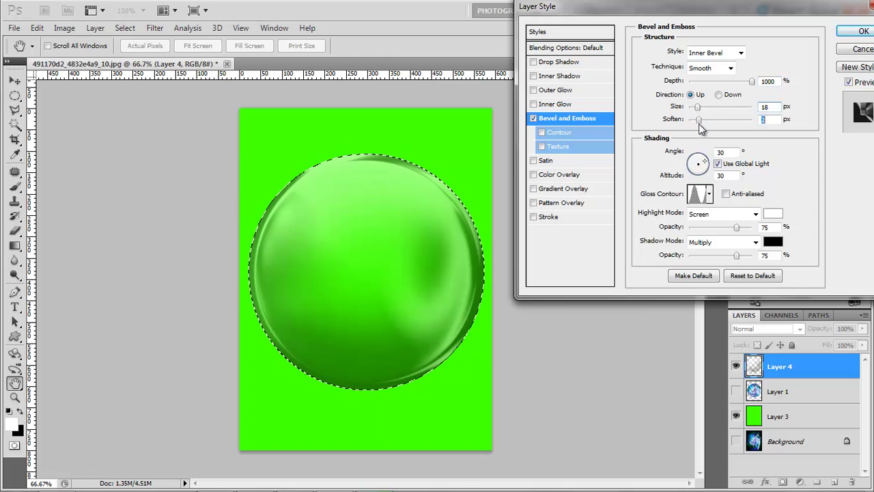
left_click_drag(725, 262, 707, 263)
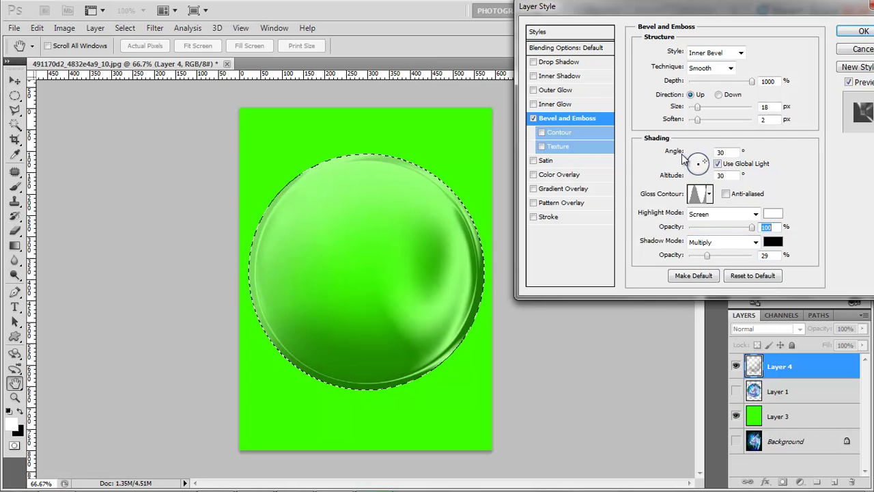
left_click_drag(699, 121, 650, 132)
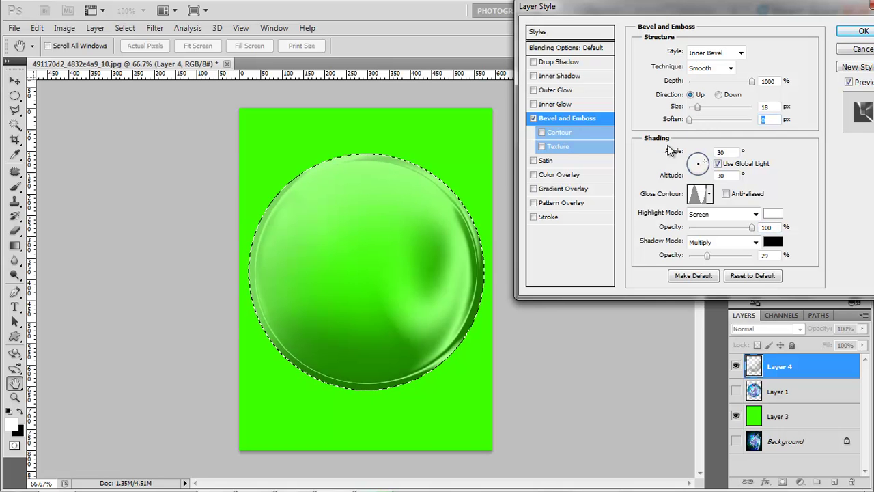
left_click_drag(697, 108, 694, 108)
- Confirm the bevel, reveal the angel Layer 1 inside the sphere, and drop the circular selection
left_click(863, 31)
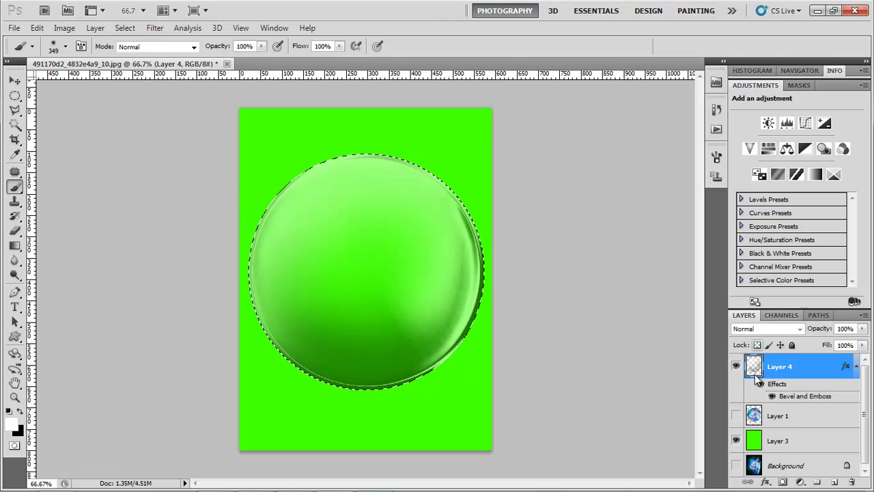
left_click(736, 416)
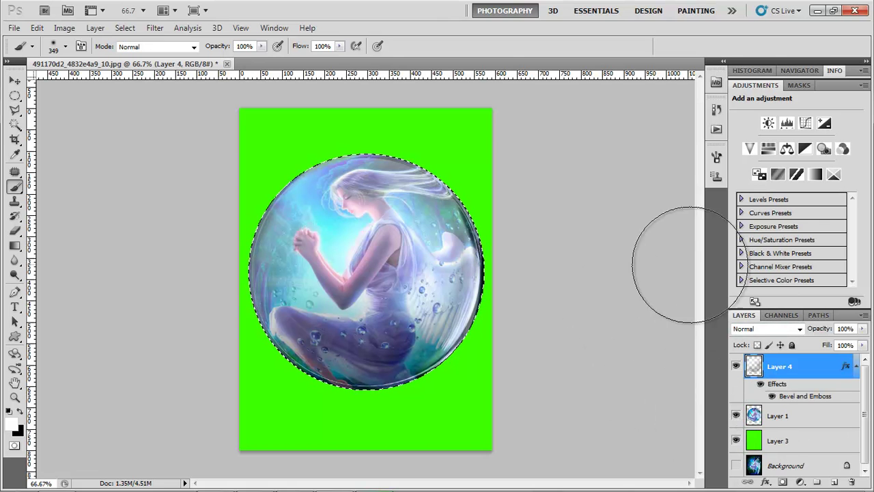
key("ctrl+d")
key("ctrl+minus")
key("ctrl+plus")
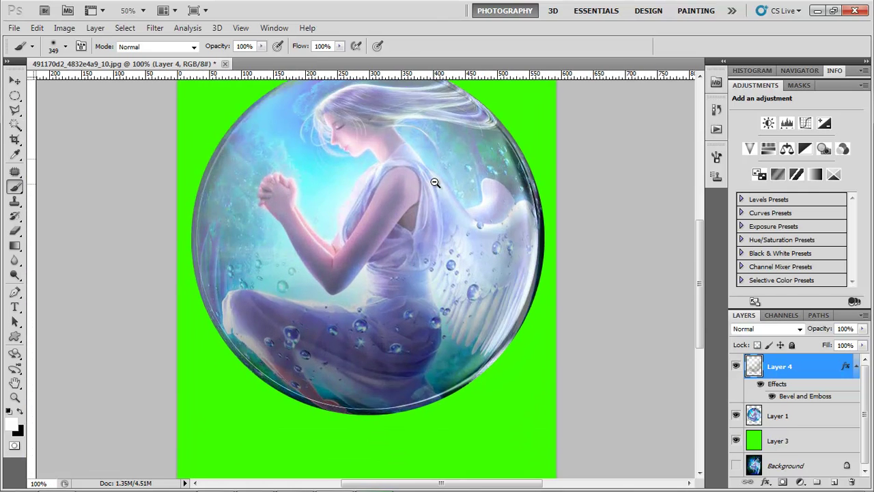
key("ctrl+minus")
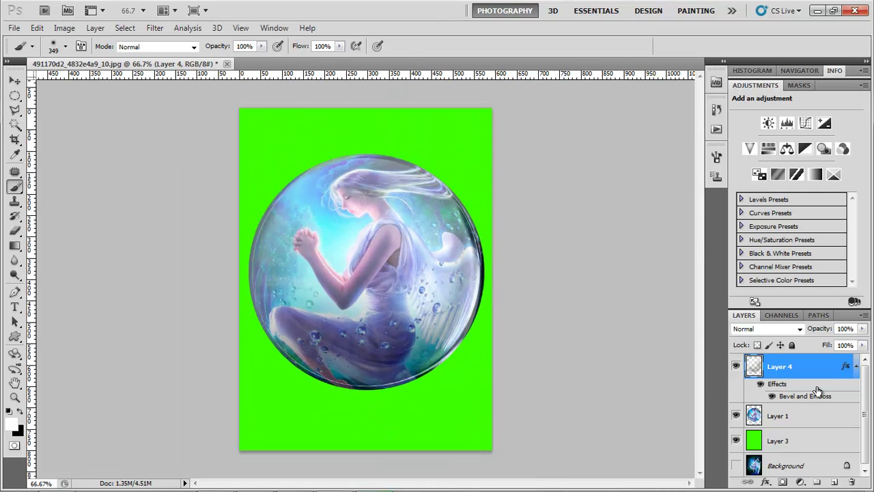
- Enlarge the Layer 4 sphere rim to about 103.8%
key("ctrl+t")
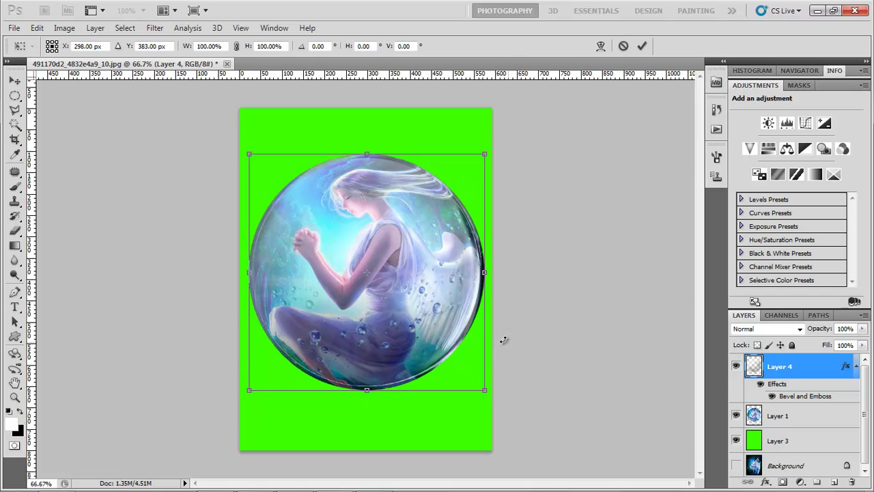
left_click_drag(484, 390, 487, 395)
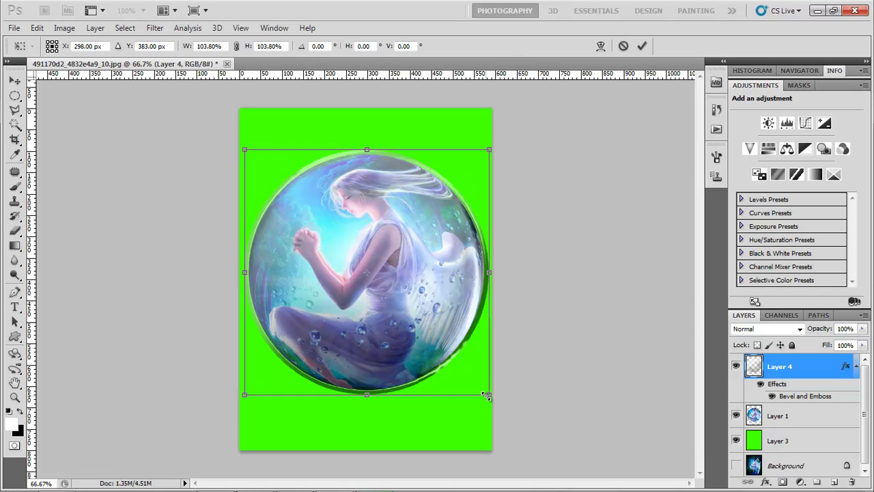
key("Return")
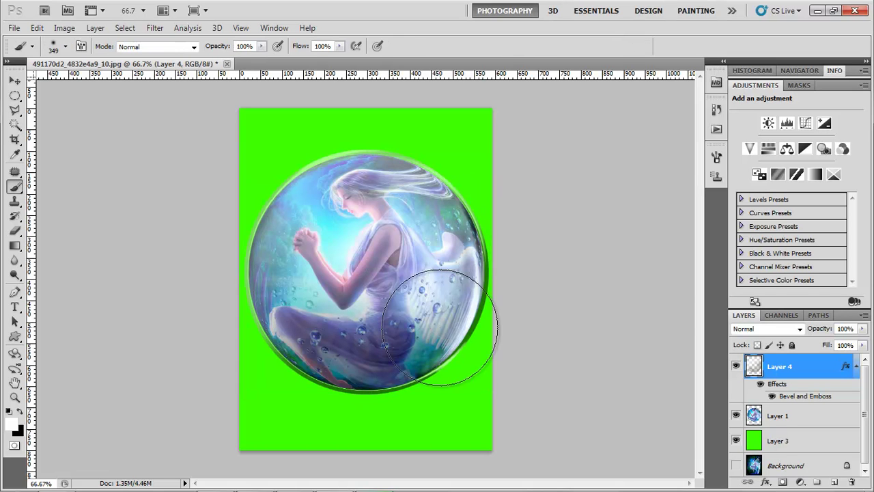
- Load the sphere's circular outline as a selection from the angel layer
left_click(825, 427)
left_click(754, 416, "ctrl")
left_click(834, 482)
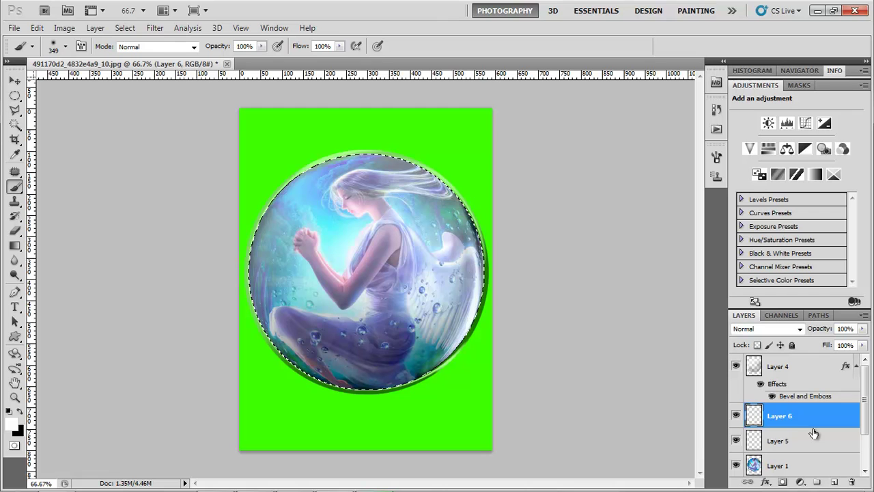
key("ctrl+z")
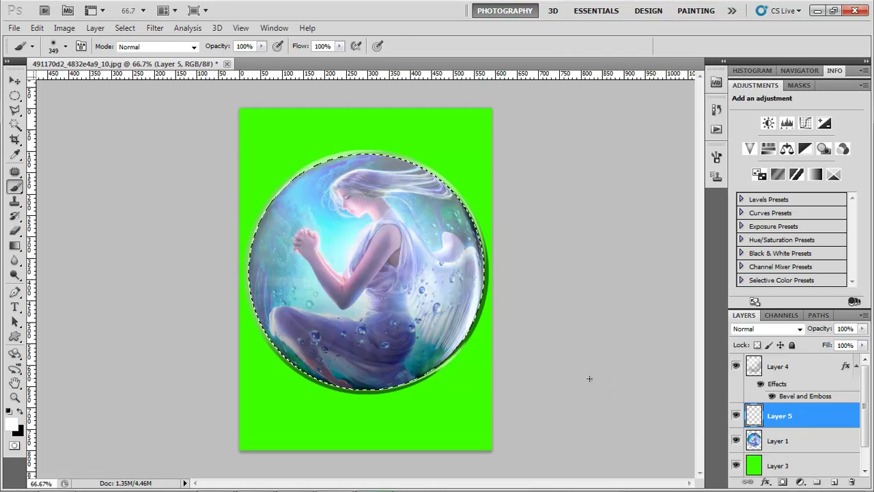
- Fill the circle with a diagonal white-to-black gradient blended as Overlay
key("g")
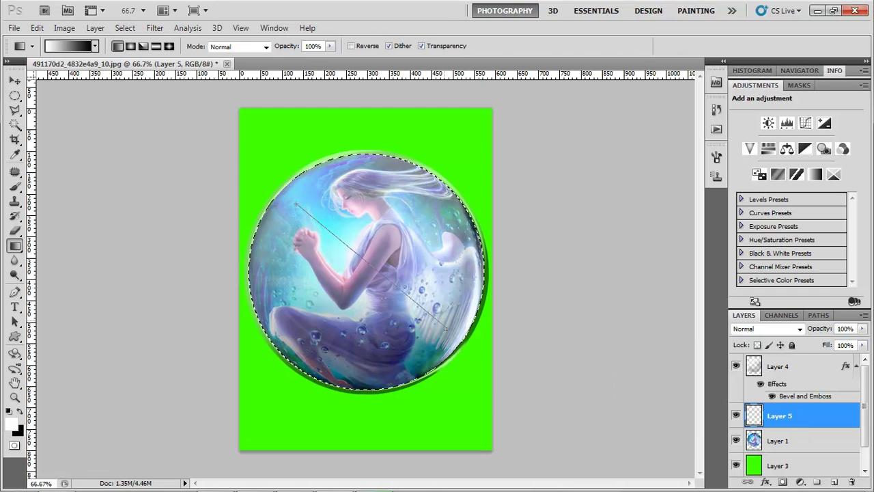
left_click_drag(344, 230, 445, 355)
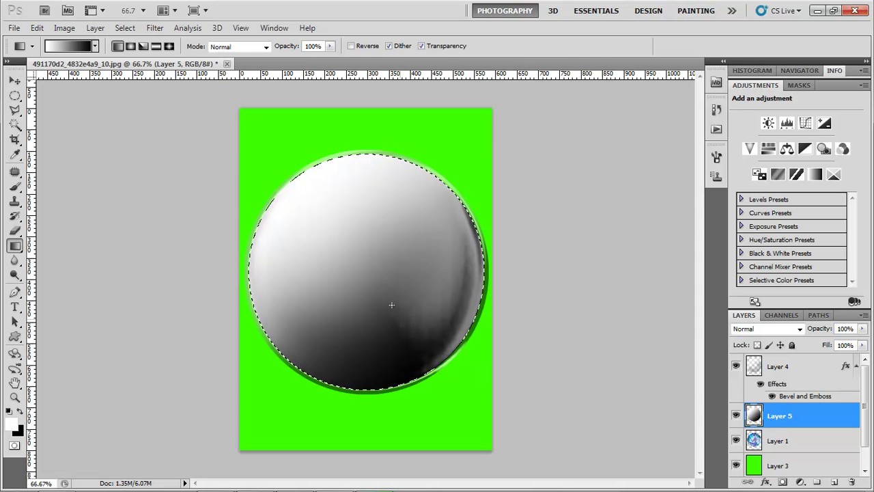
left_click(799, 328)
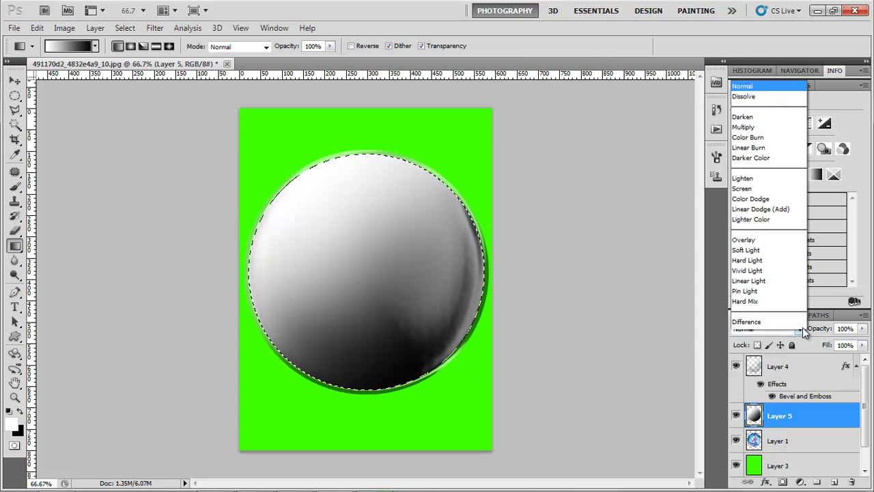
left_click(768, 163)
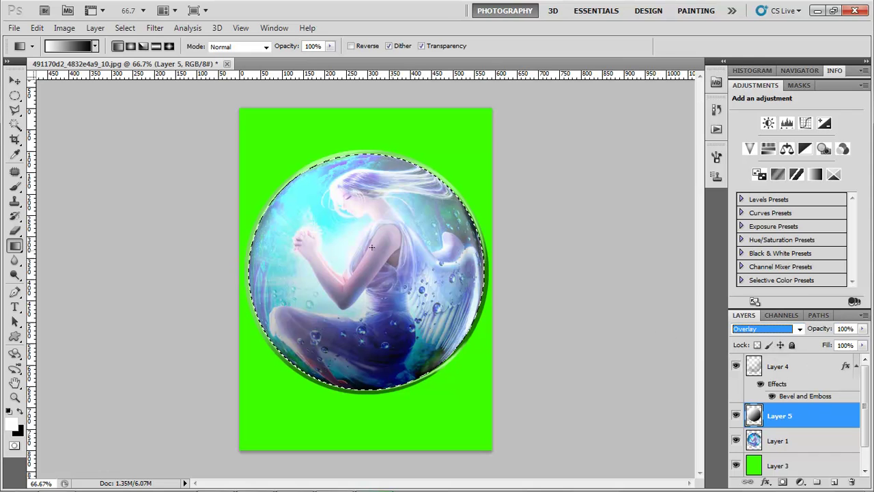
left_click_drag(312, 205, 401, 319)
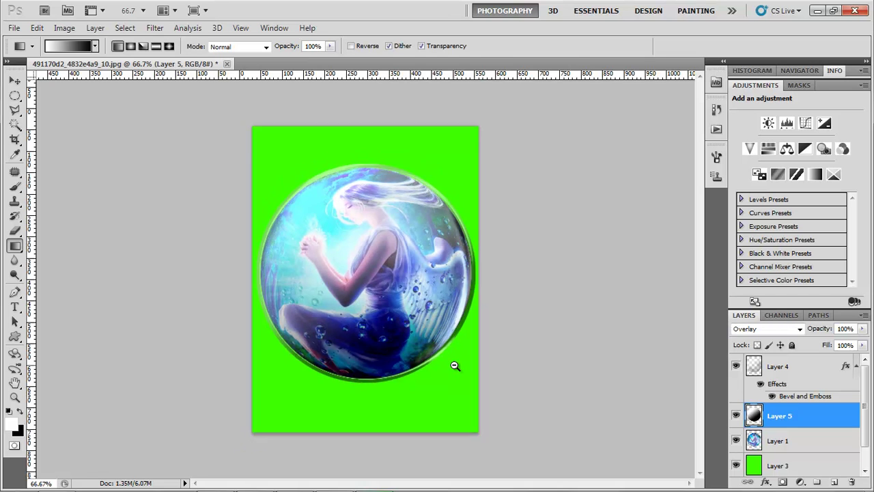
key("ctrl+minus")
key("ctrl+minus")
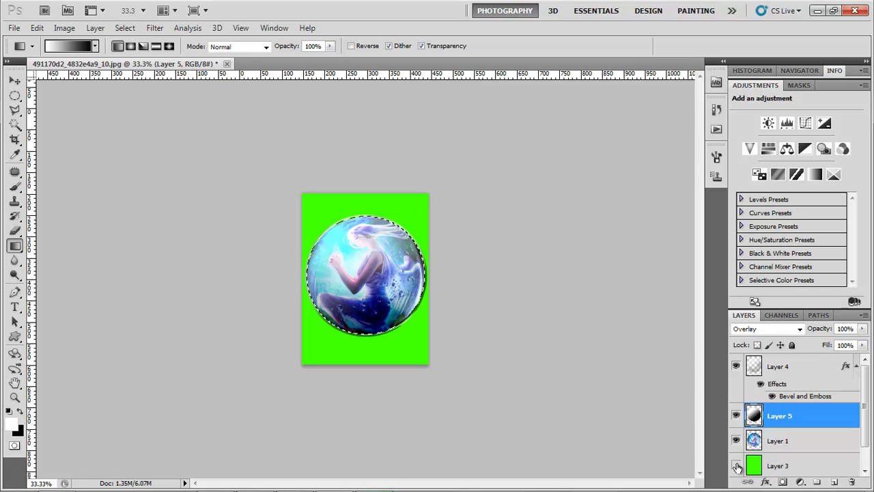
- Hide green Layer 3 and merge Layers 4, 5 and 1 into one Layer 4
left_click(735, 465)
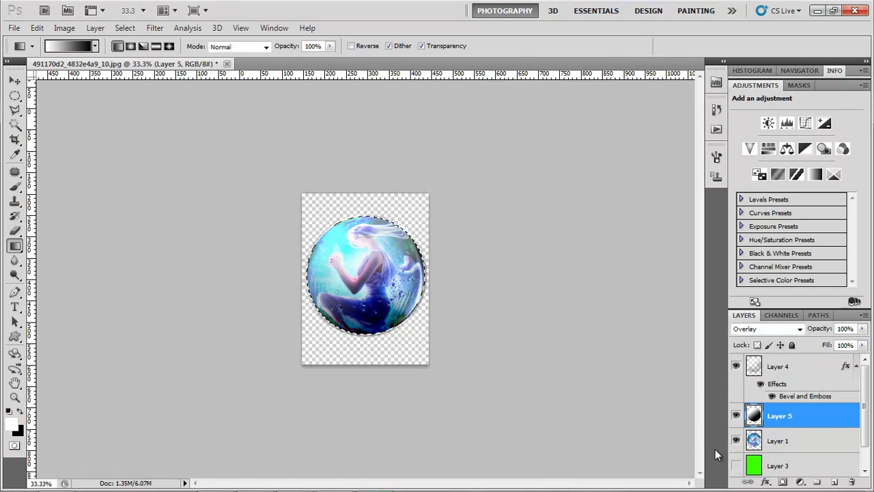
left_click(802, 440)
left_click(804, 368, "shift")
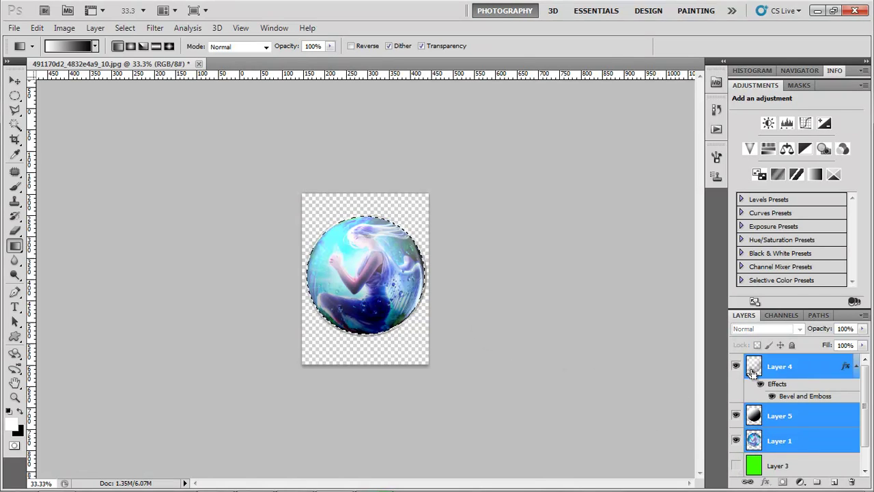
key("ctrl+e")
key("ctrl+plus")
left_click(409, 285, "ctrl+alt")
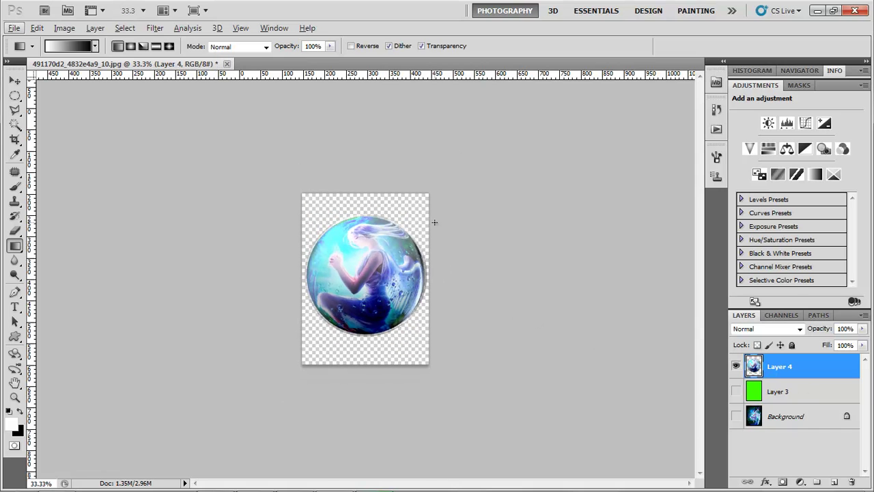
- Drag rainbow-6 from the desktop into Photoshop to open it as a second document
left_click(833, 10)
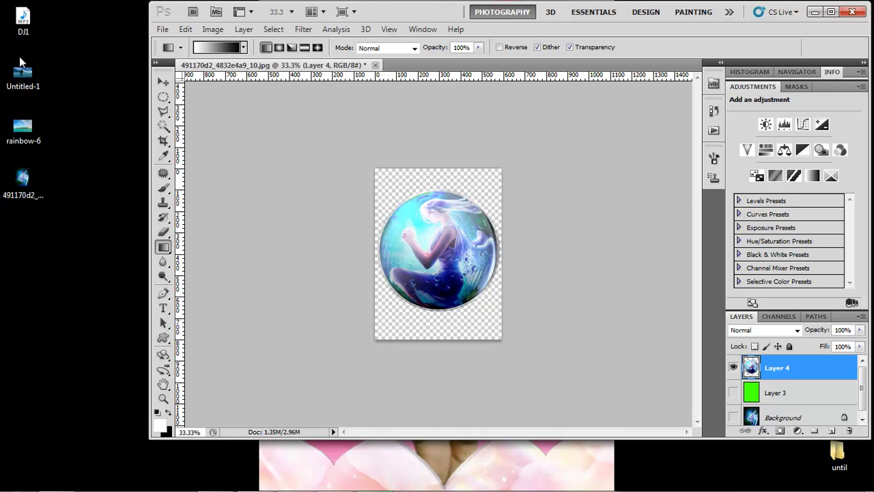
left_click(21, 74)
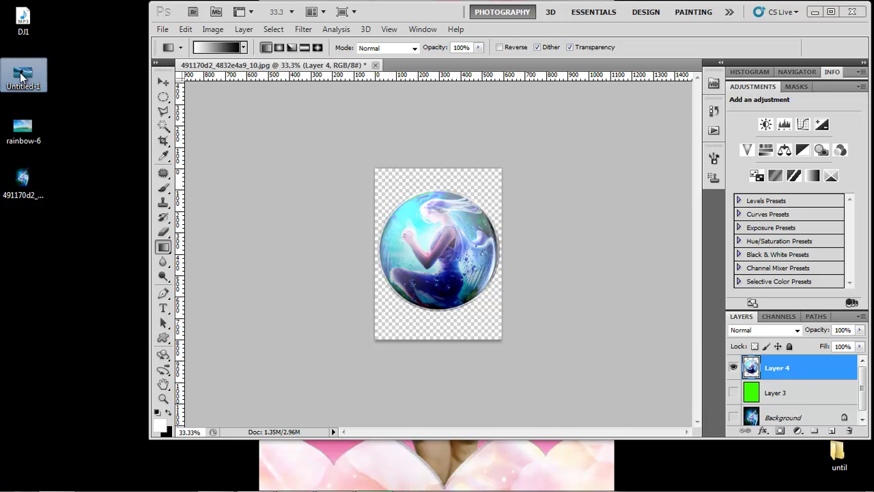
left_click(40, 134)
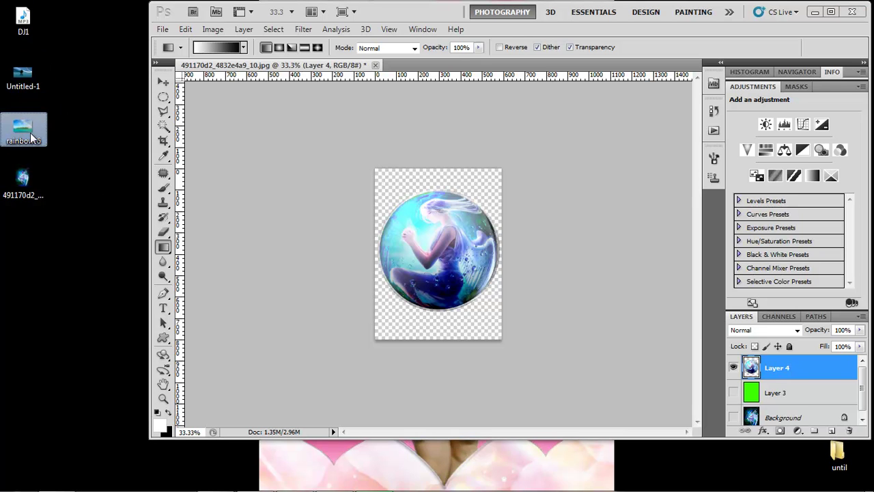
mouse_move(23, 130)
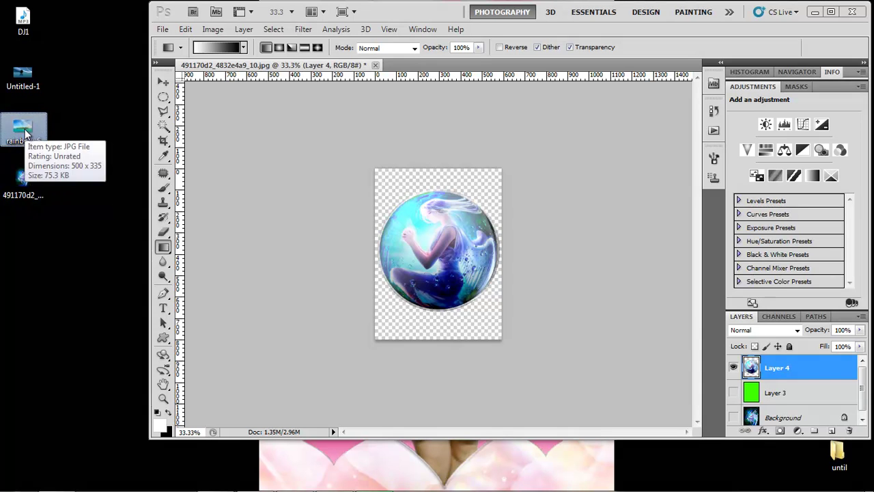
left_click_drag(26, 134, 406, 78)
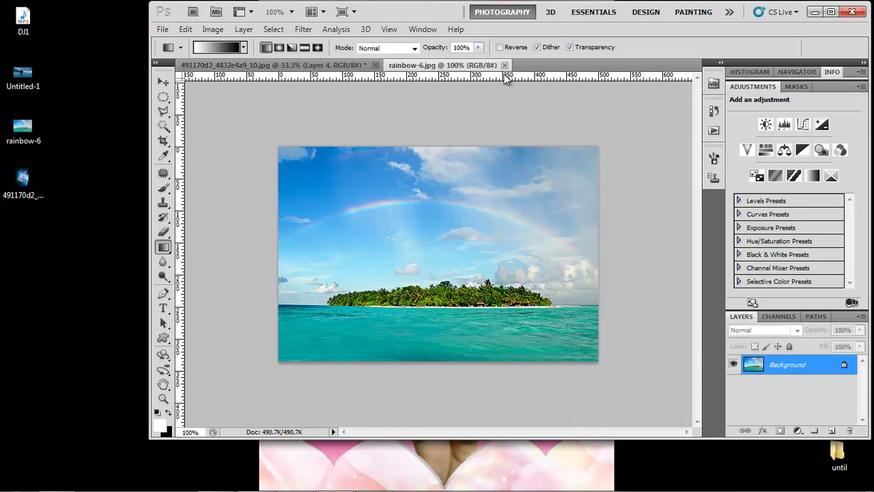
left_click(839, 12)
- Move the merged sphere into the rainbow-6 document and shrink it to fit the seascape
left_click(143, 60)
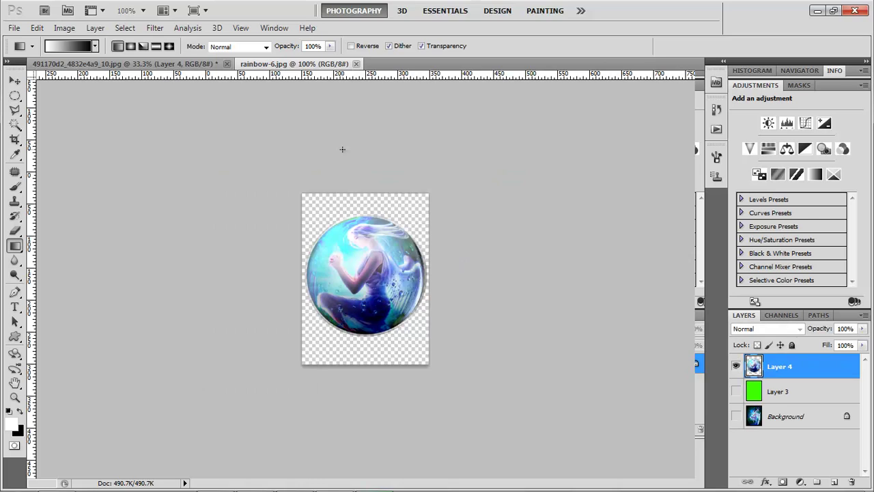
key("v")
left_click_drag(431, 290, 287, 121)
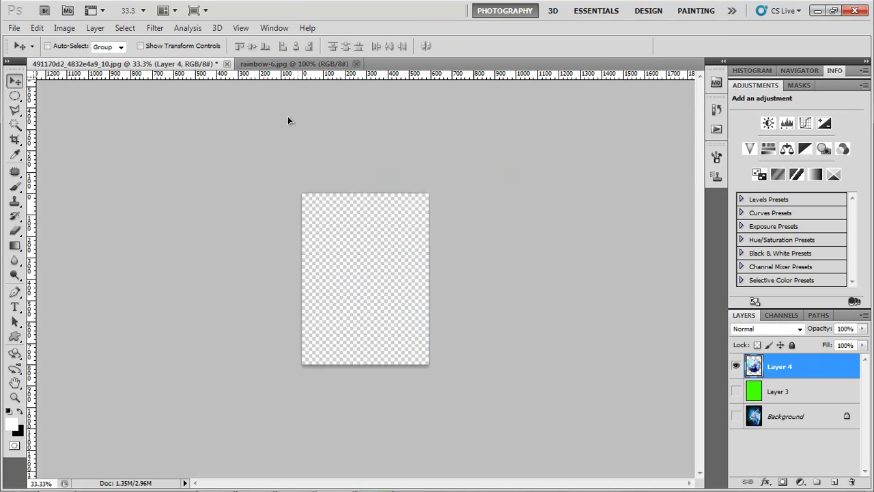
left_click_drag(278, 64, 394, 273)
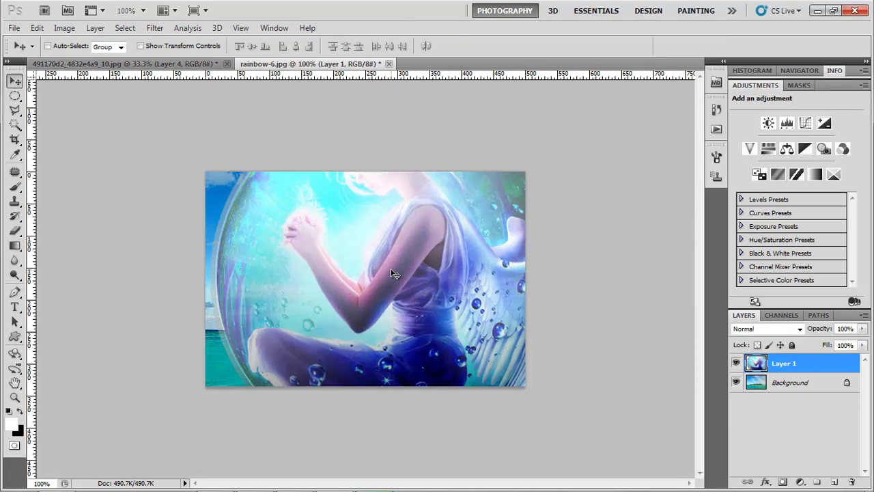
key("ctrl+t")
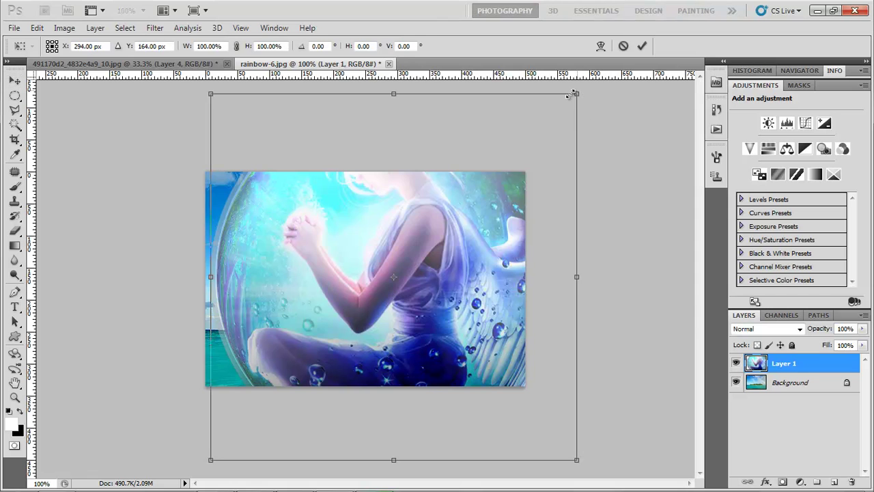
left_click_drag(572, 94, 474, 188)
key("Return")
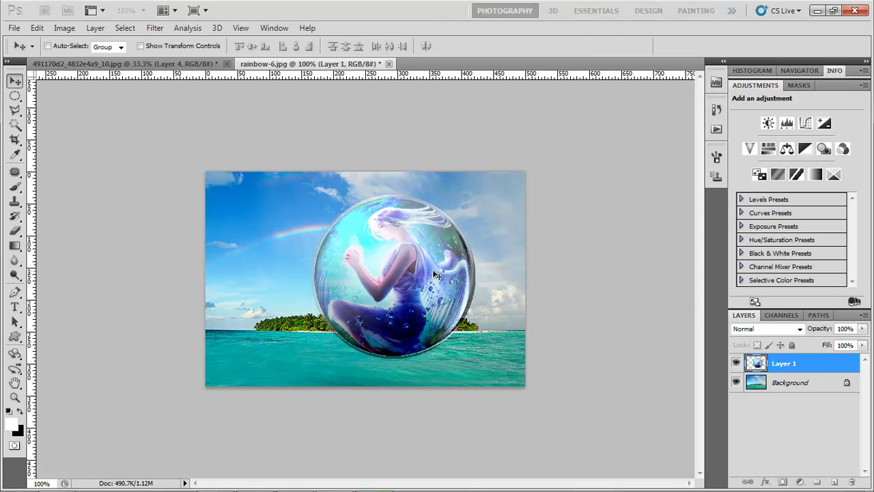
- Position the sphere over the island and zoom back out to the whole picture
scroll(436, 274, "up", 2, "alt")
scroll(465, 290, "down", 1, "alt")
left_click_drag(480, 304, 461, 292)
scroll(461, 292, "down", 1, "alt")
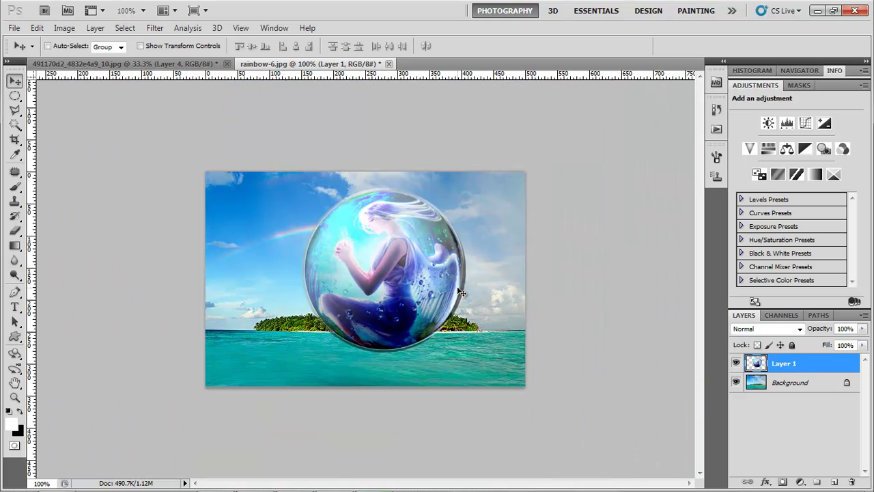
left_click_drag(407, 314, 415, 307)
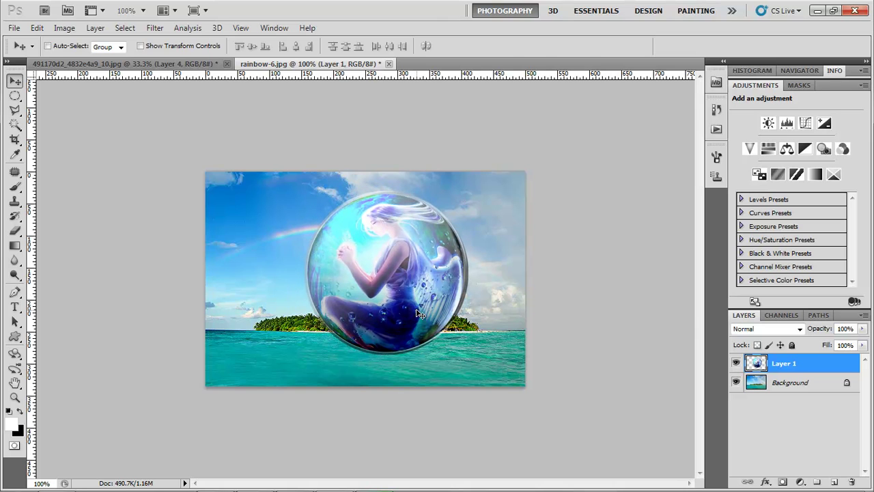
scroll(423, 309, "up", 1, "alt")
left_click(423, 310, "alt")
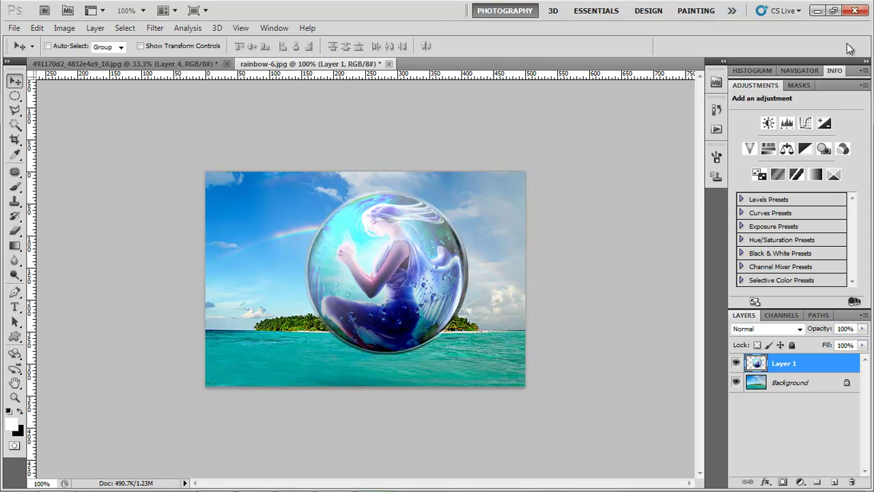
- Minimize Photoshop and refresh the desktop
left_click(817, 10)
right_click(155, 203)
left_click(203, 251)
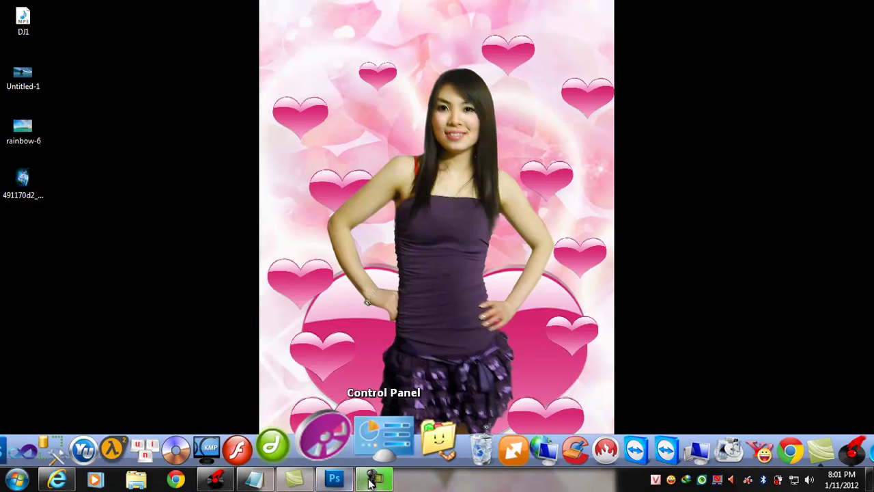
- Restore Photoshop and nudge the angel bubble slightly right and down
left_click(334, 481)
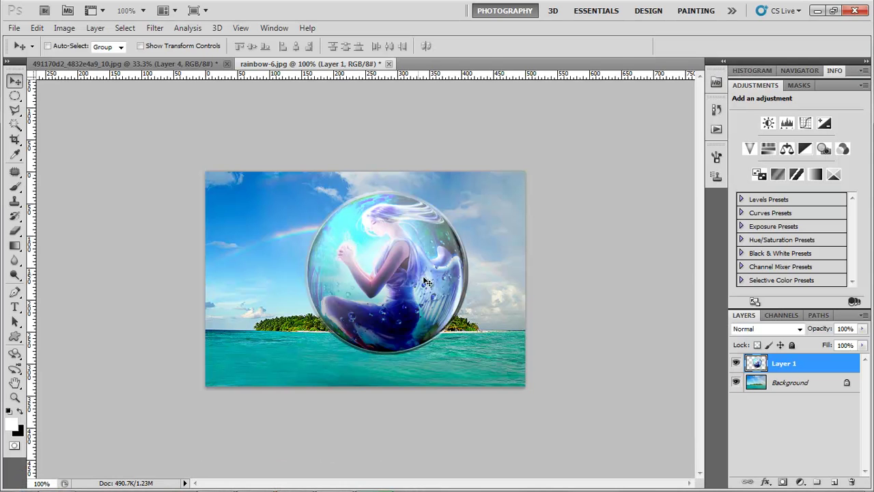
left_click(375, 241)
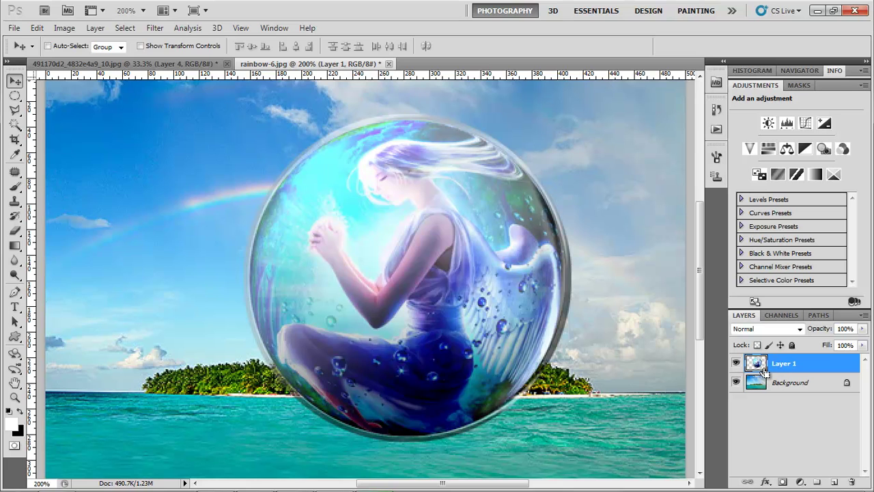
left_click_drag(269, 125, 284, 133)
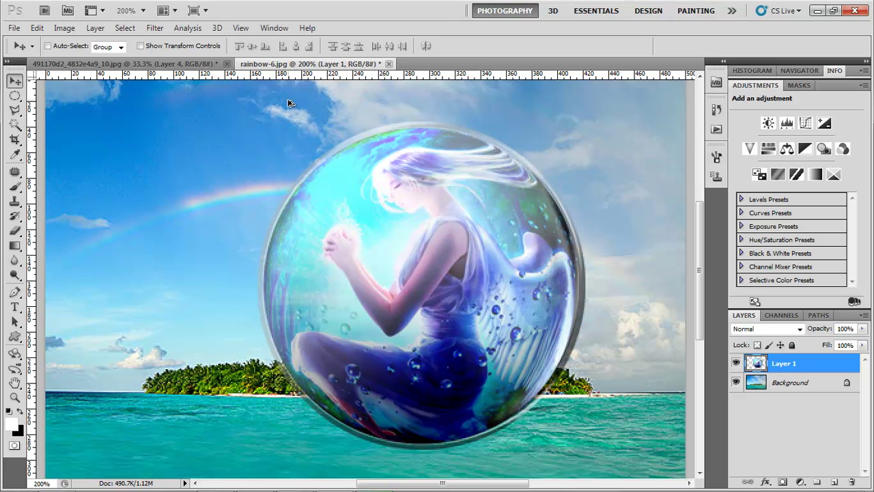
key("ctrl+alt+z")
key("ctrl+alt+z")
- In the angel bubble document, load the bubble outline as a selection and add empty Layer 6
left_click(169, 63)
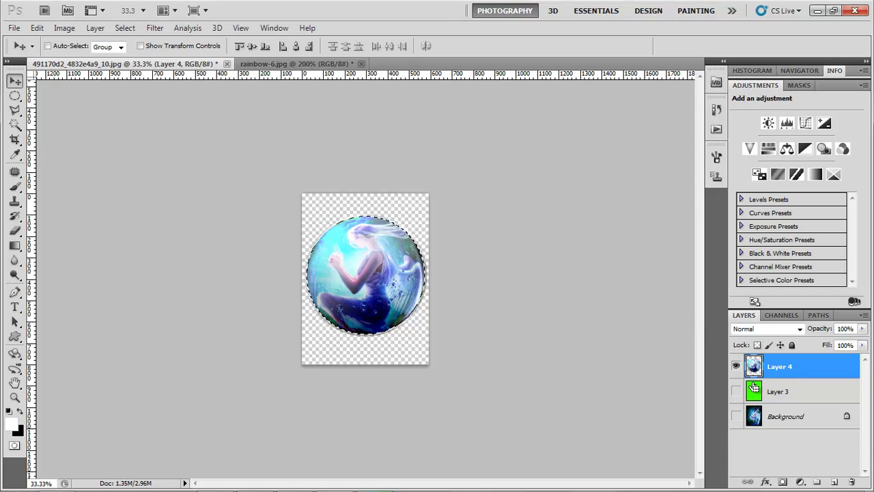
key("ctrl+d")
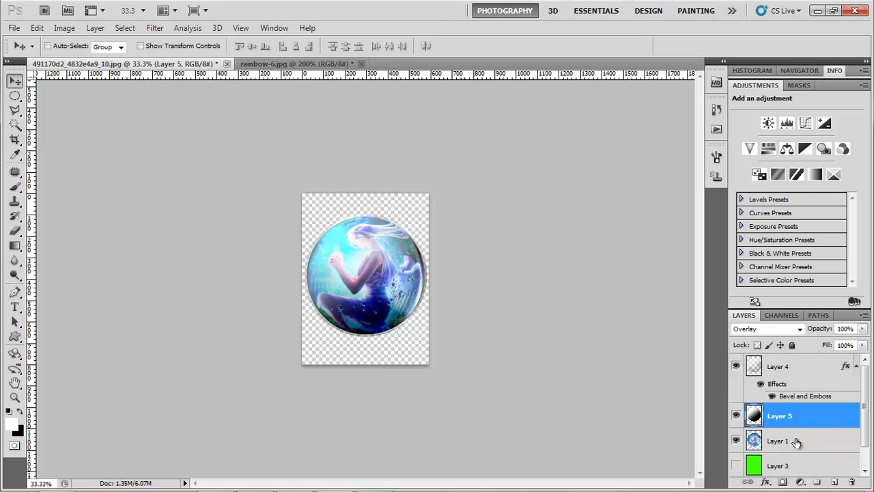
left_click(804, 376)
left_click(760, 442, "ctrl")
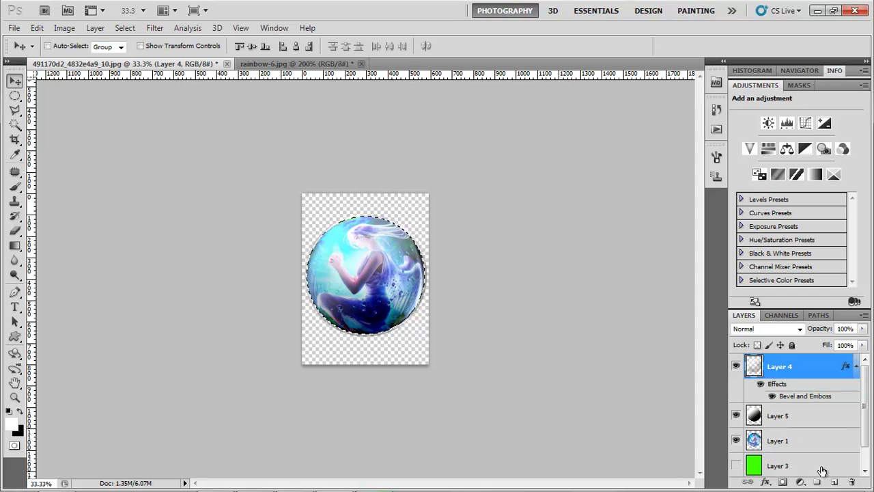
left_click(834, 481)
left_click(360, 248)
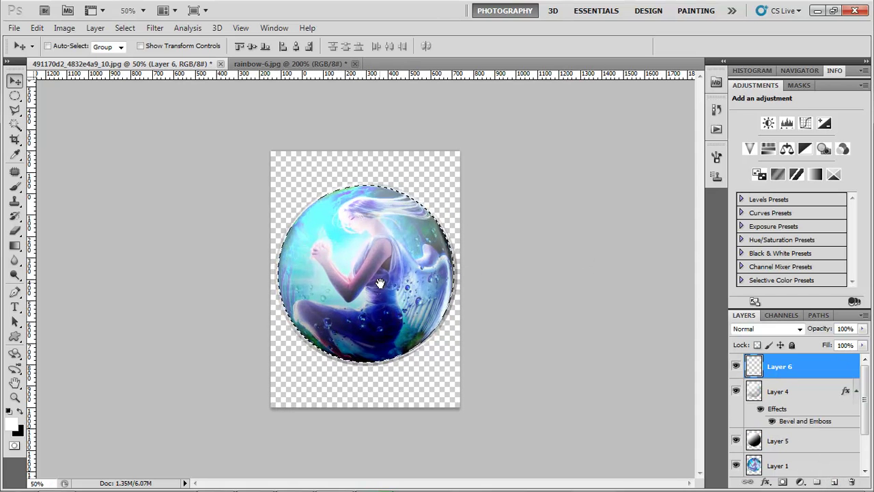
left_click(360, 247)
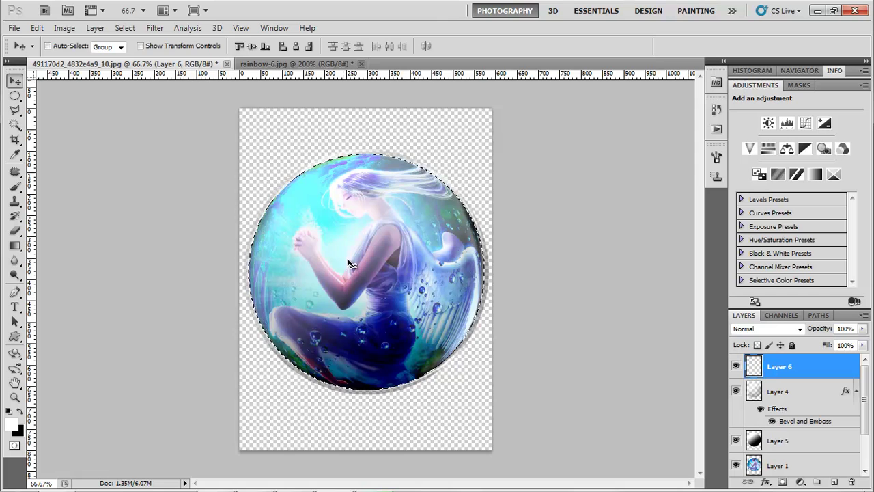
- Draw a circular elliptical selection over the angel's head
key("m")
key("ctrl+d")
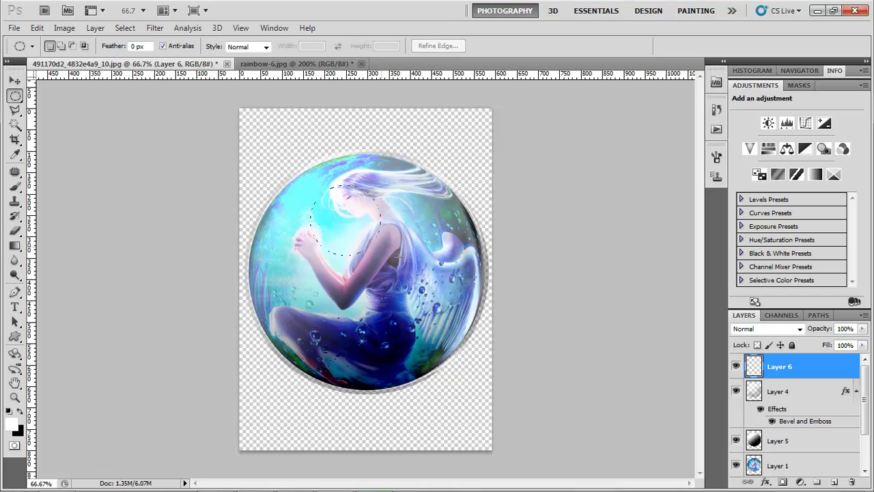
left_click_drag(412, 266, 409, 265)
left_click_drag(349, 235, 339, 219)
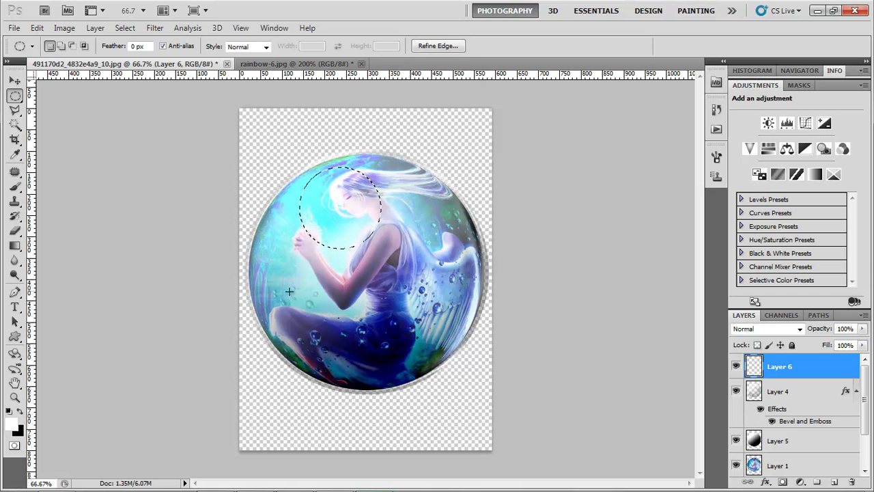
- Fill the circle with a white foreground-to-transparent gradient, then deselect
key("g")
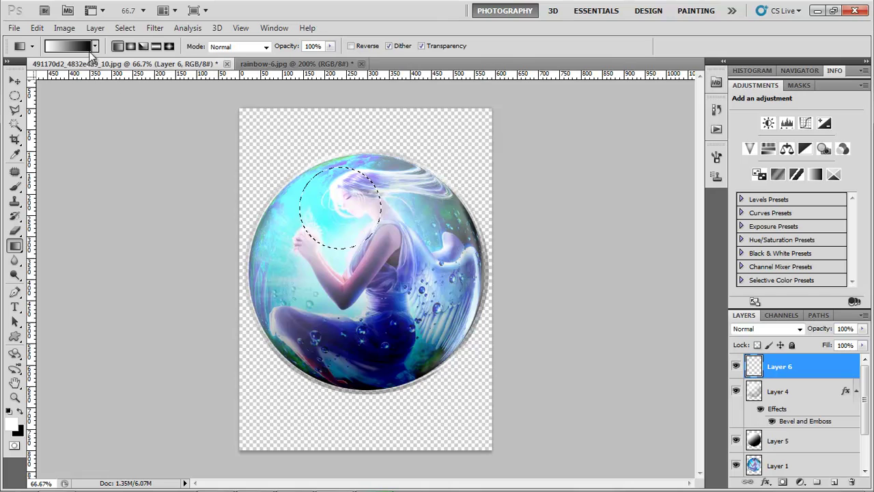
left_click(95, 46)
left_click(49, 74)
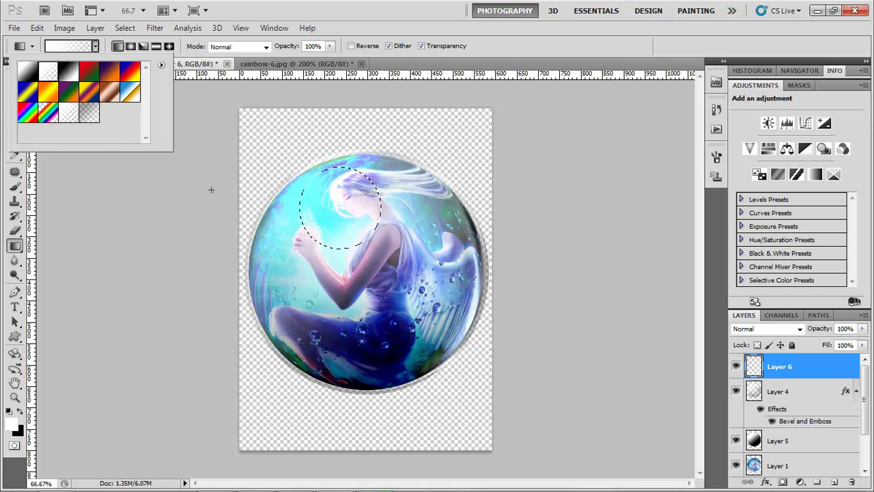
left_click(311, 182)
left_click_drag(340, 174, 369, 234)
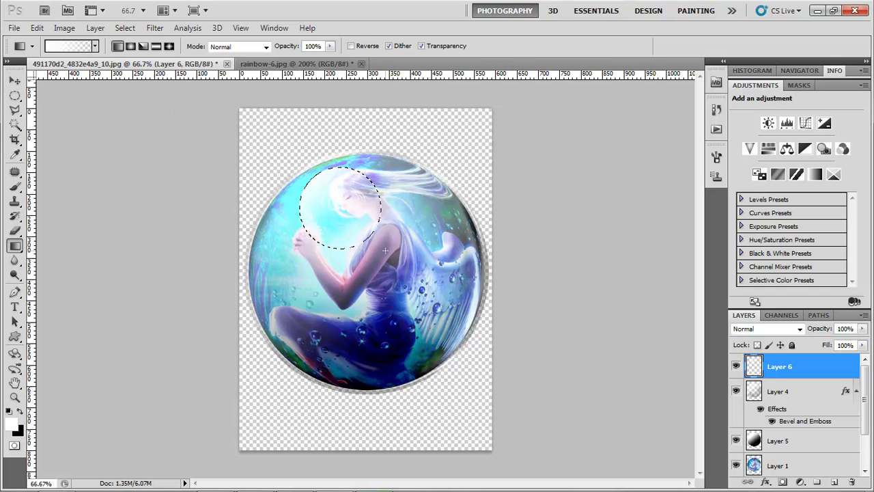
left_click_drag(306, 153, 356, 235)
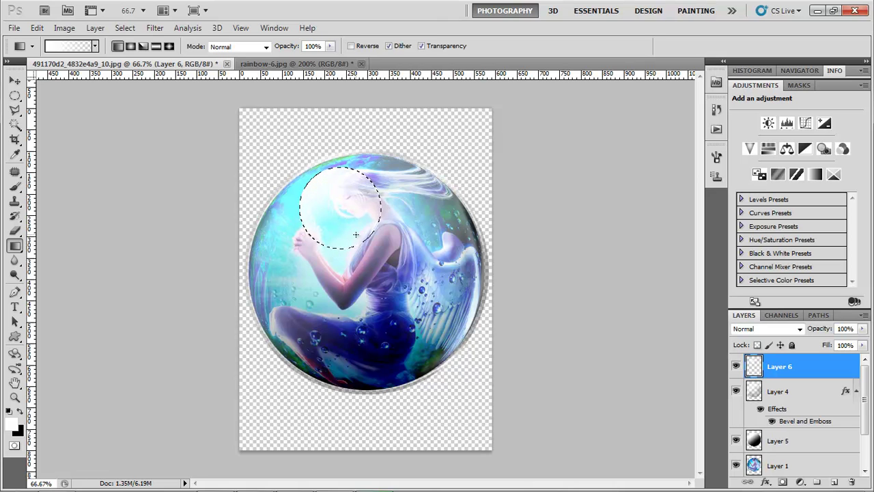
key("ctrl+d")
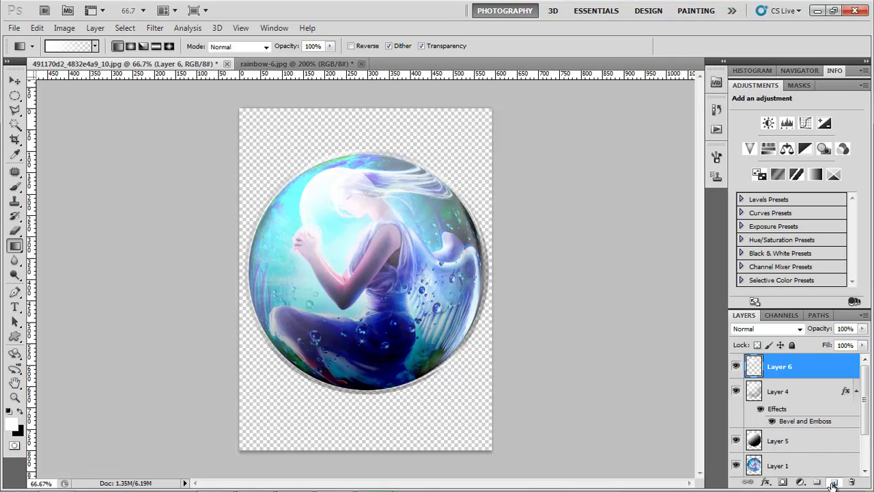
- On new Layer 7, select an oval over the angel's lap feathered 10 px
left_click(832, 482)
key("m")
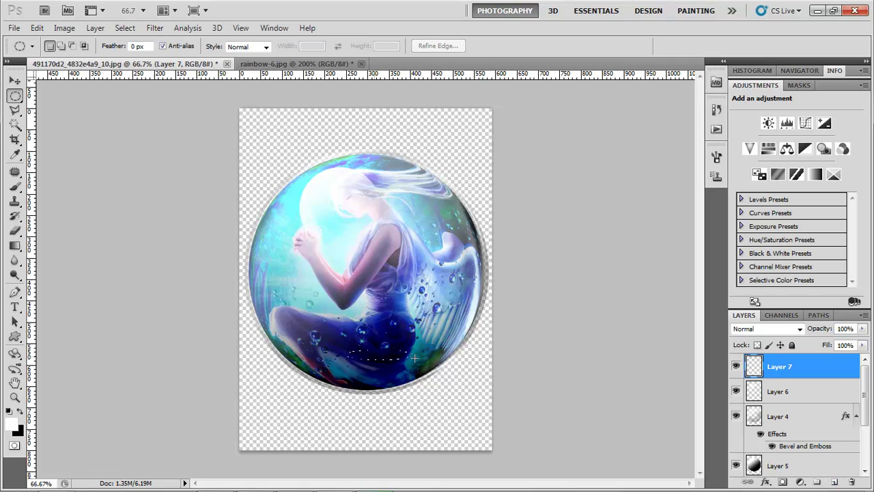
left_click_drag(427, 362, 337, 330)
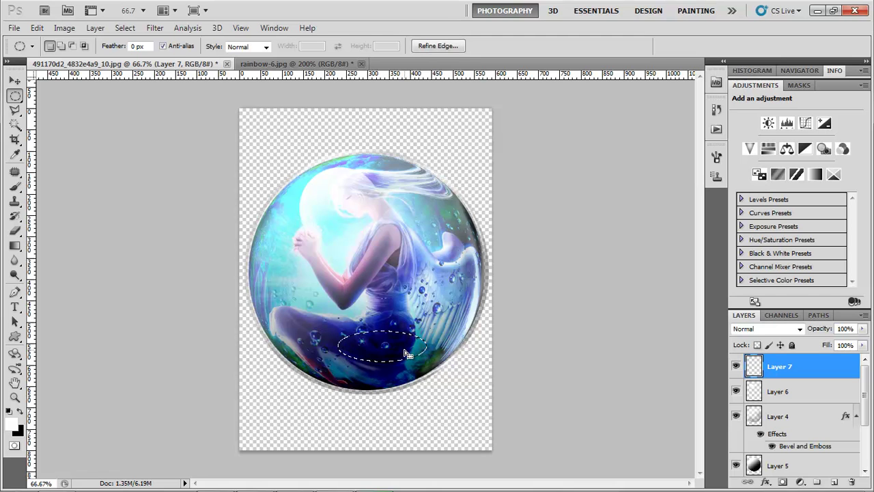
key("shift")
key("shift+F6")
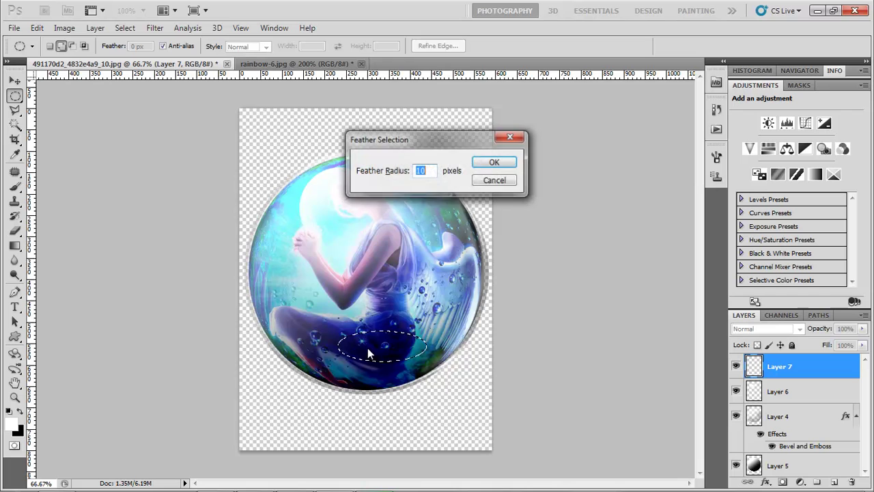
left_click(495, 164)
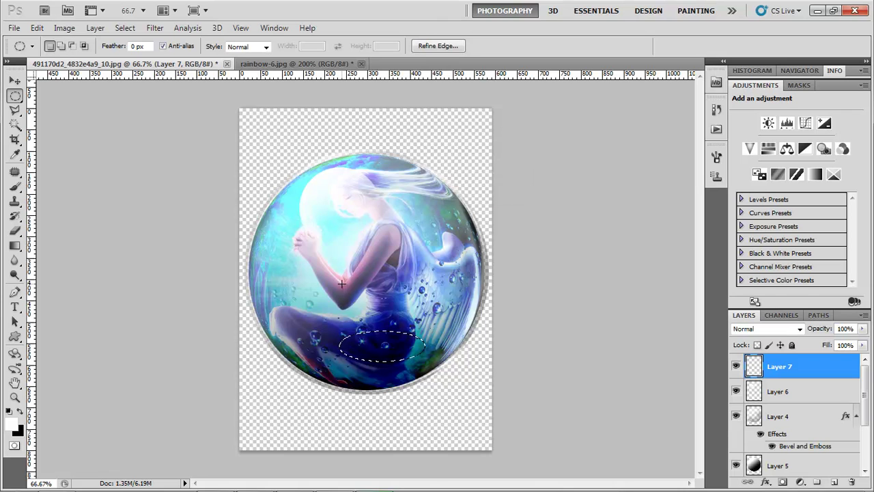
- Fill the feathered oval with white and deselect it
key("ctrl+BackSpace")
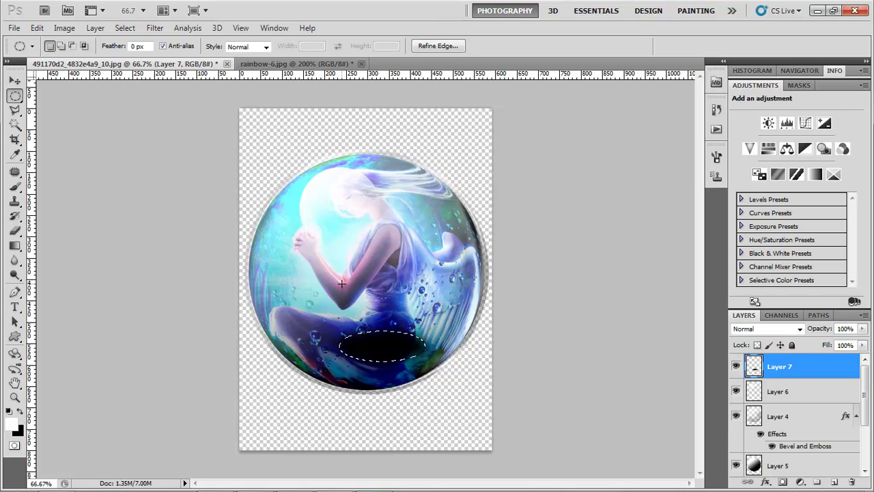
key("ctrl+z")
key("ctrl+BackSpace")
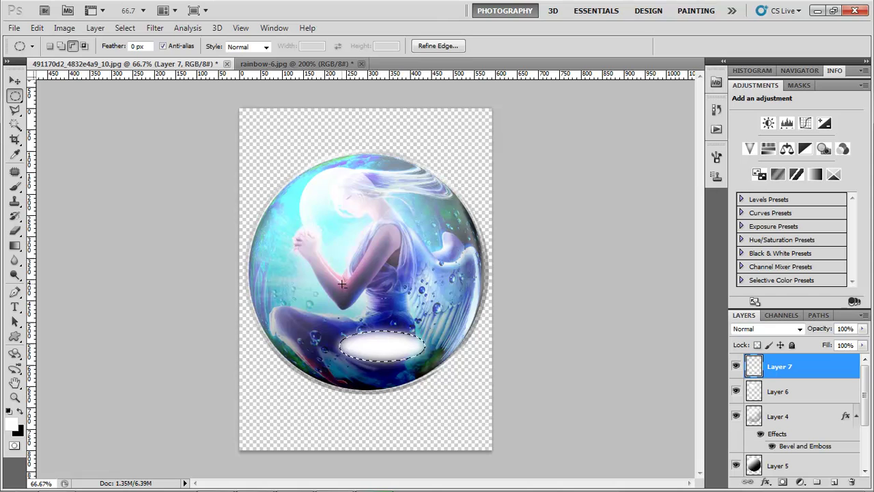
key("ctrl+d")
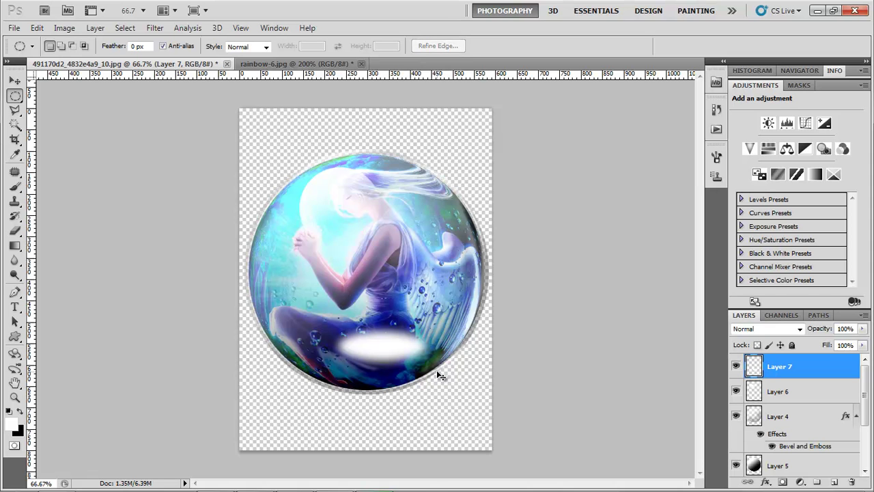
- Soften the white oval with a Gaussian Blur of about 28 px
left_click(123, 28)
mouse_move(162, 144)
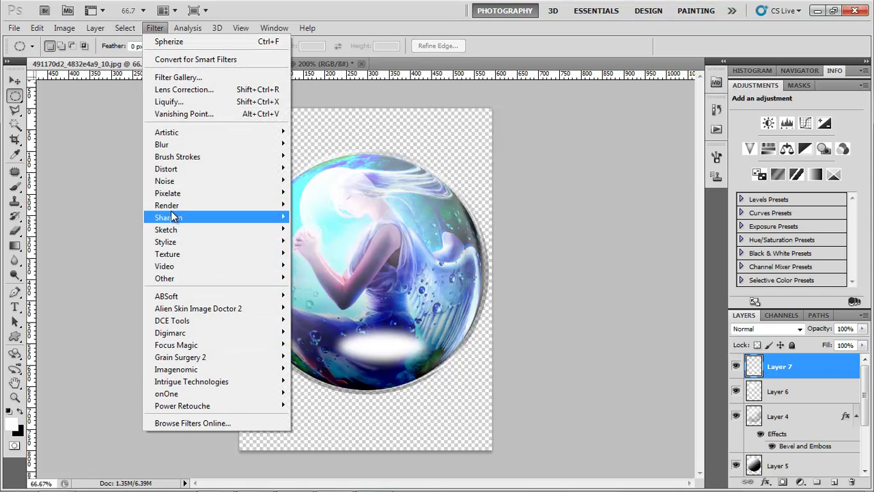
left_click(324, 192)
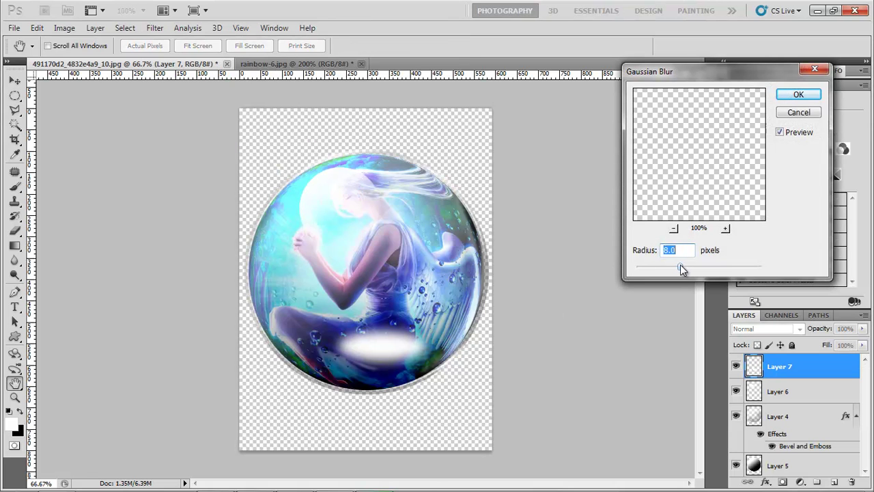
left_click_drag(694, 263, 698, 264)
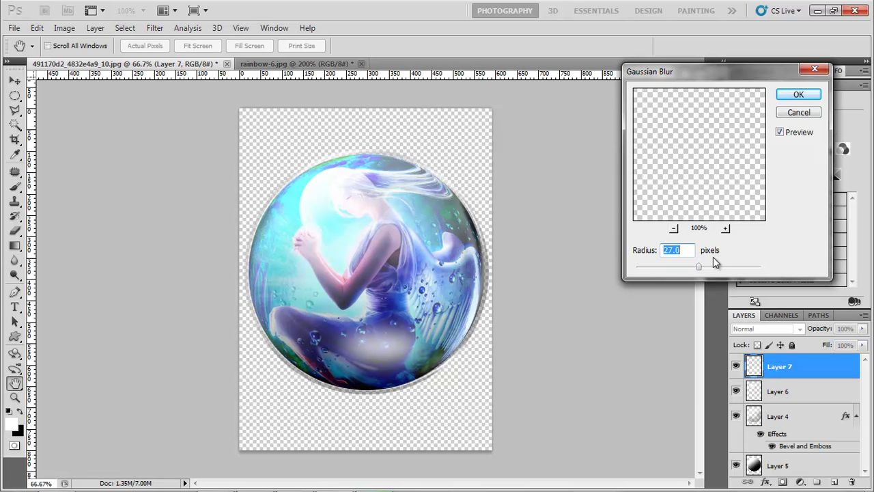
left_click(803, 98)
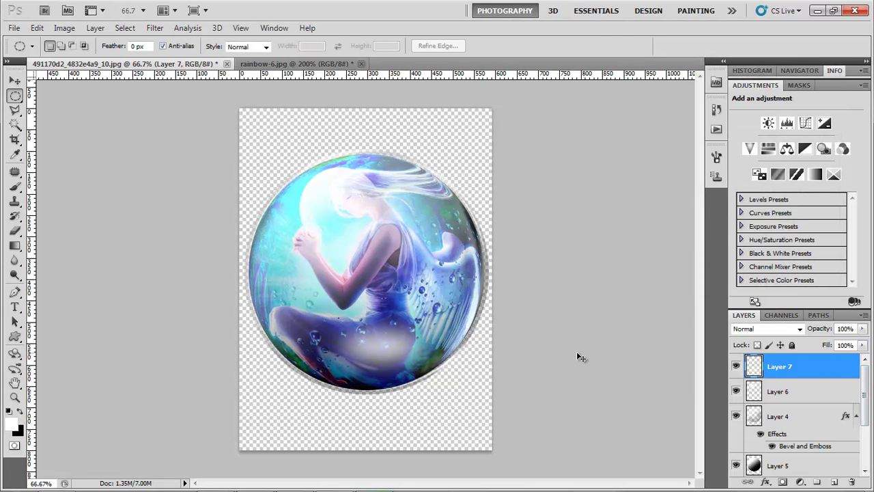
- Rotate the white glow on Layer 7 about 25 degrees and shift it up and right
key("ctrl+t")
left_click_drag(464, 419, 511, 376)
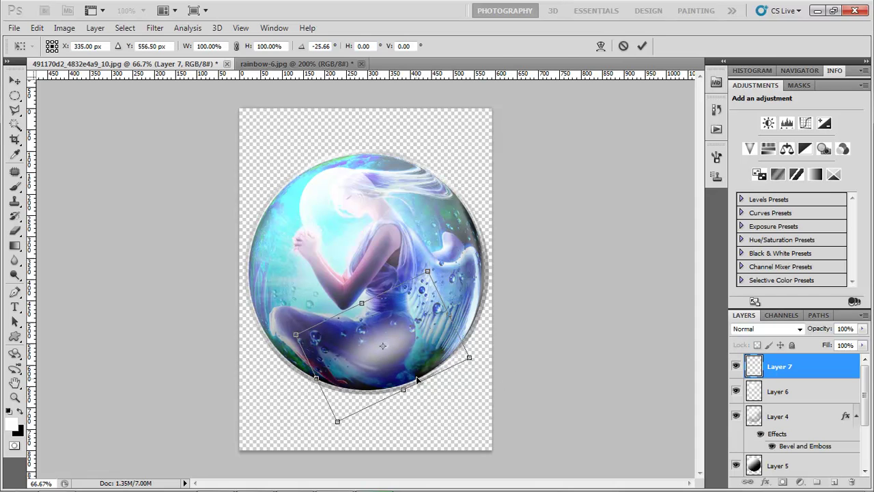
left_click_drag(405, 372, 424, 349)
key("Return")
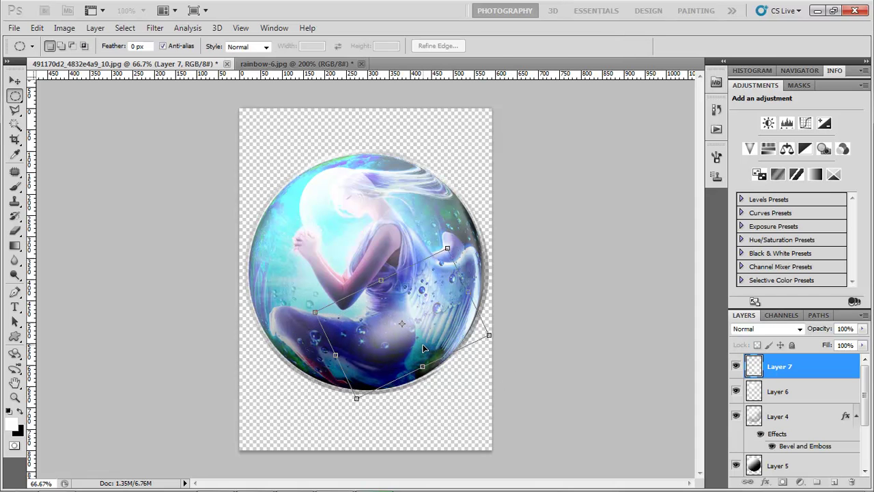
- Warp the glow so it bends along the sphere's lower right curve
key("ctrl+t")
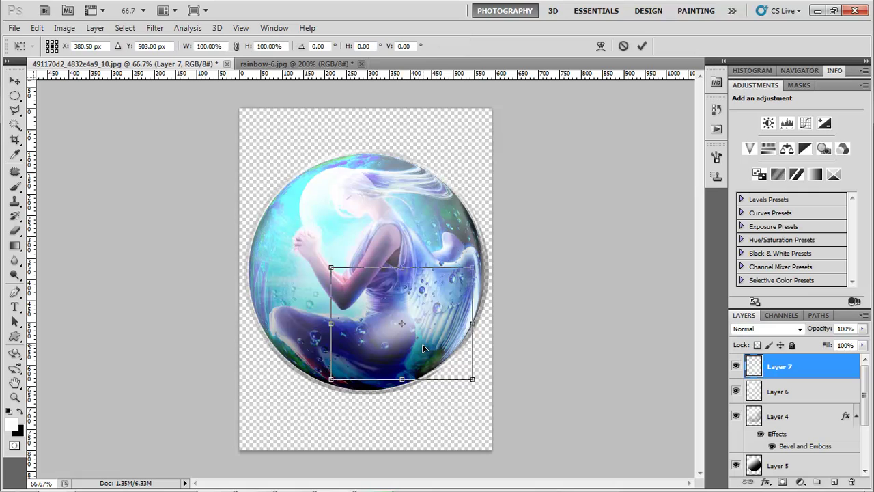
right_click(430, 339)
left_click(464, 234)
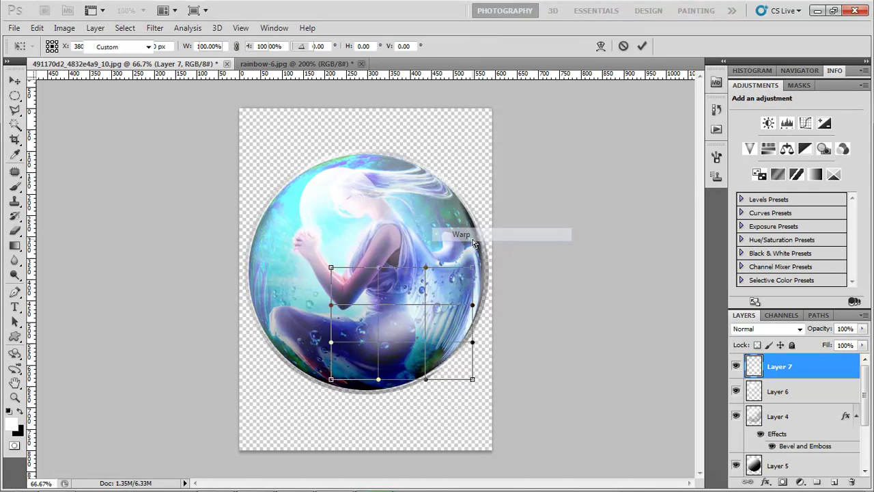
left_click_drag(400, 331, 411, 340)
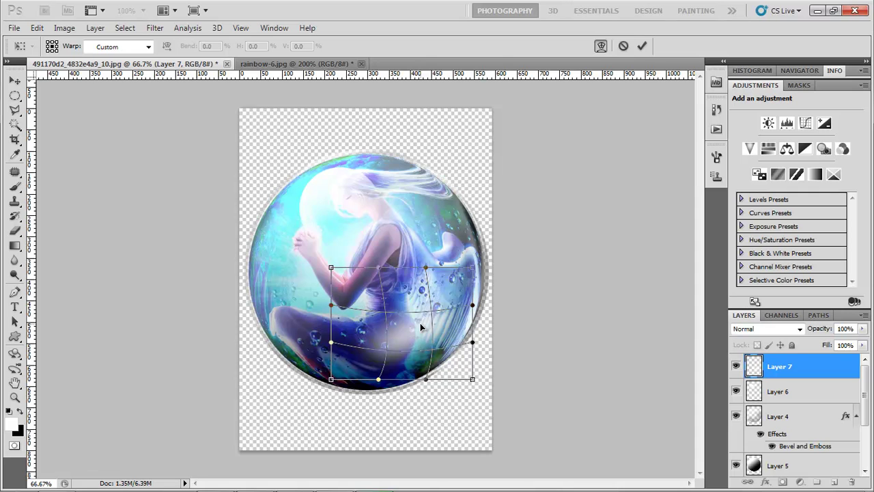
key("Return")
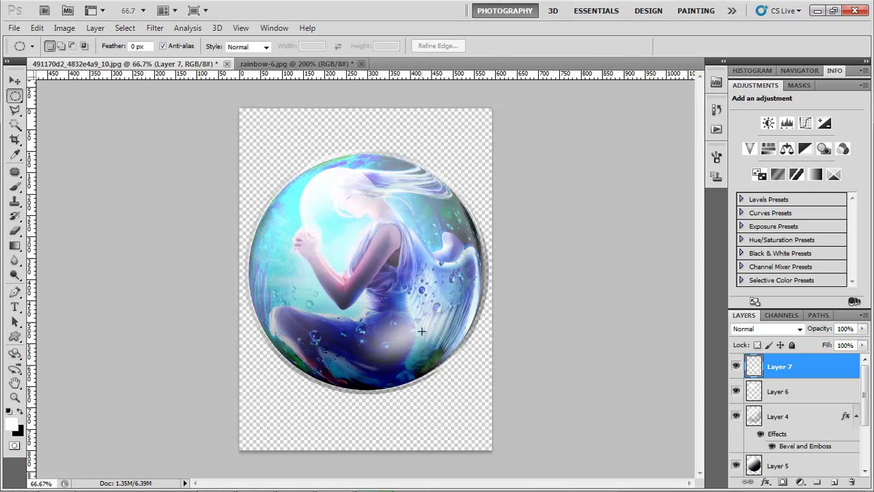
key("v")
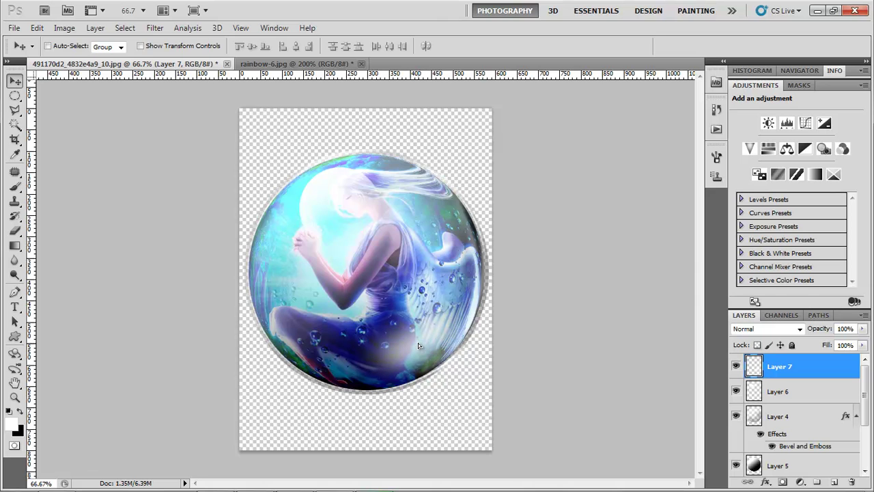
- Clear the selection and merge Layers 4, 5 and 1 into one sphere layer
left_click(753, 466, "ctrl")
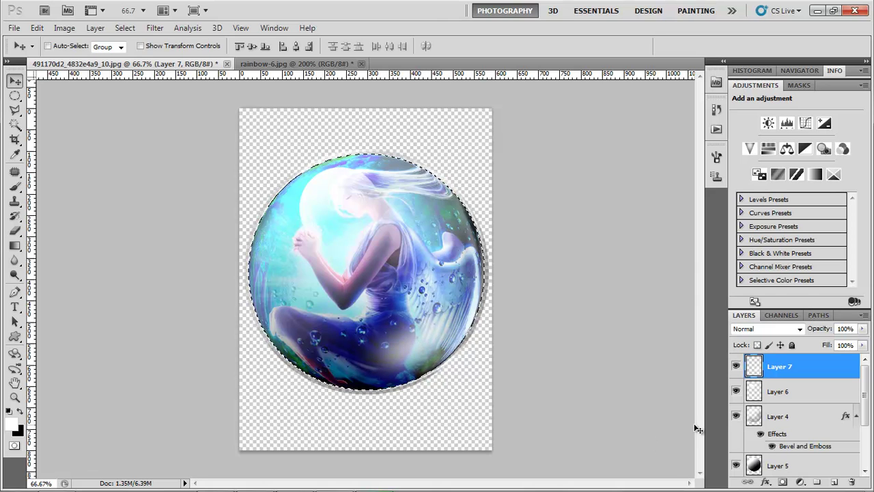
key("ctrl+d")
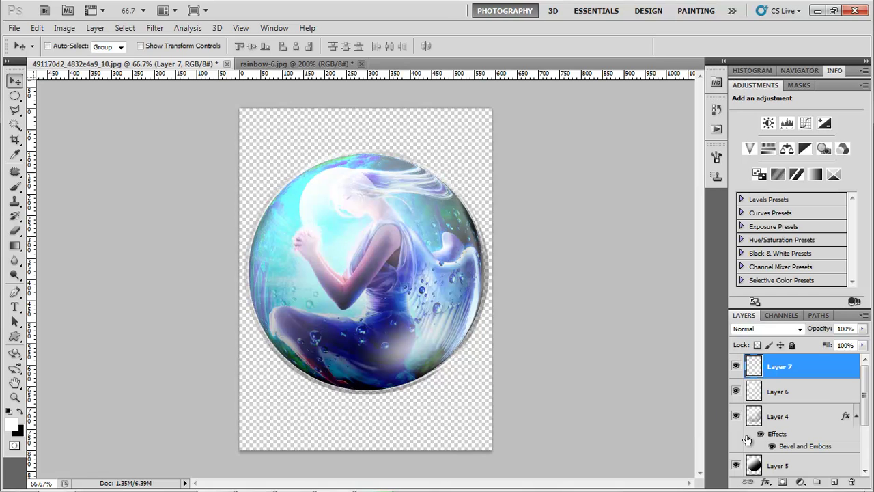
scroll(751, 441, "down", 2)
left_click(799, 443, "shift")
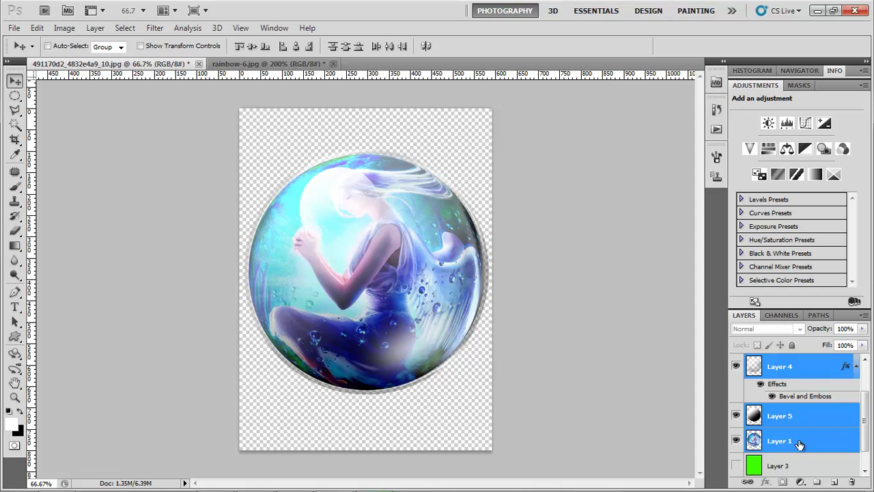
key("ctrl+e")
- Move the merged sphere into rainbow-6, scaled to about 55% and placed over the island
mouse_move(408, 321)
left_mouse_down()
mouse_move(299, 66)
mouse_move(398, 265)
left_mouse_up()
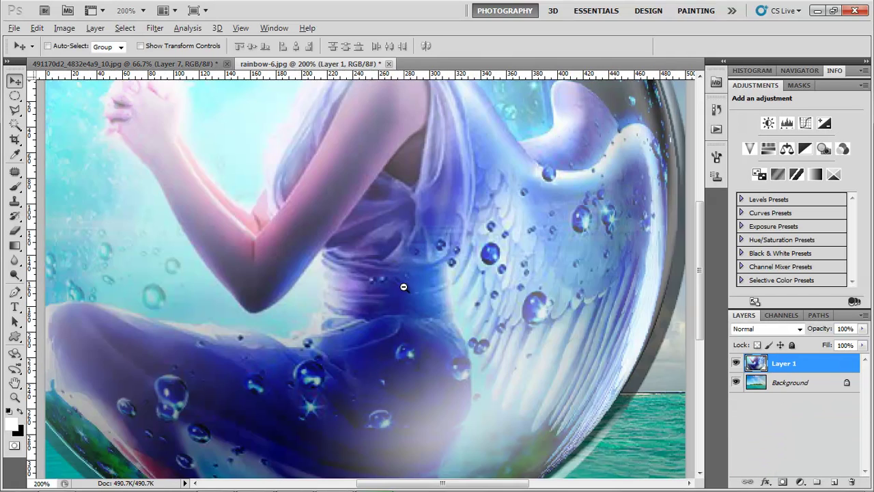
left_click(403, 287, "alt")
key("ctrl+t")
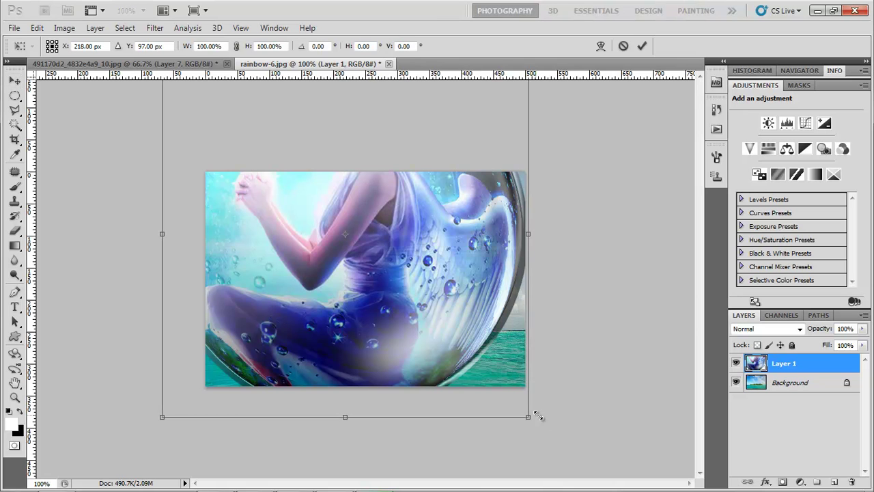
left_click_drag(528, 416, 445, 348)
left_click_drag(404, 280, 426, 311)
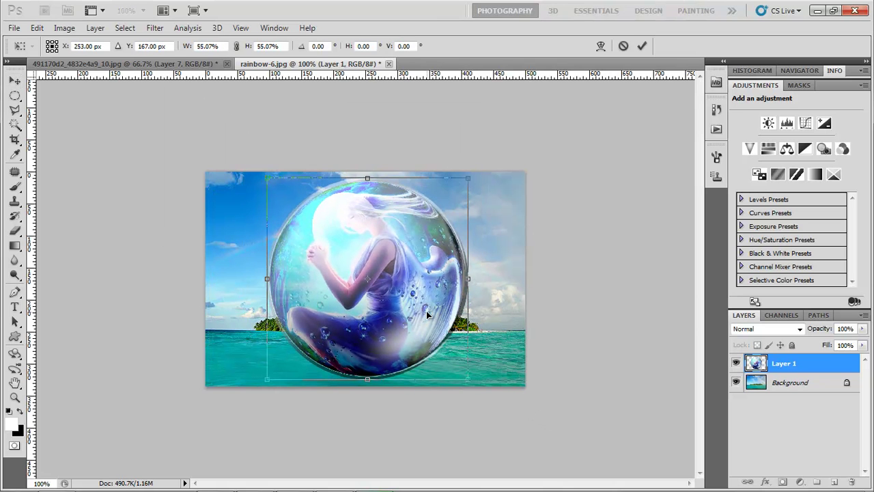
left_click_drag(468, 379, 450, 362)
key("Return")
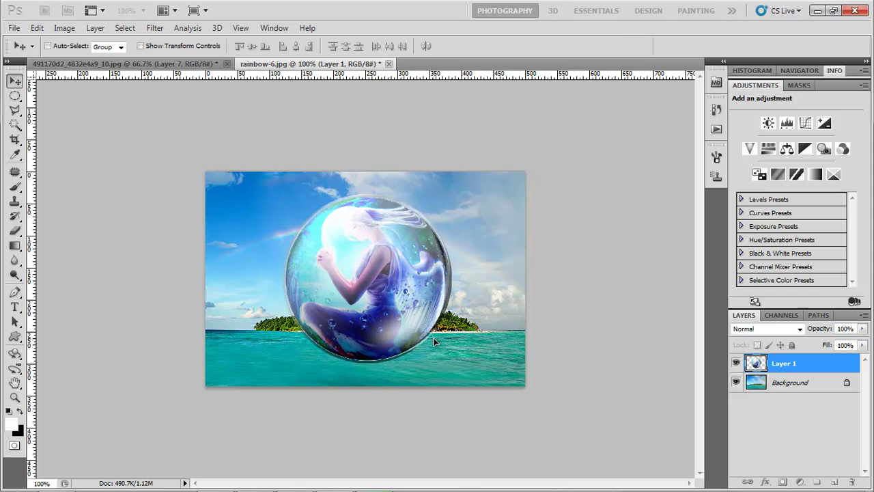
- Enlarge the sphere slightly and move it up and right above the island horizon
key("ctrl+plus")
key("ctrl+plus")
key("ctrl+plus")
key("ctrl+minus")
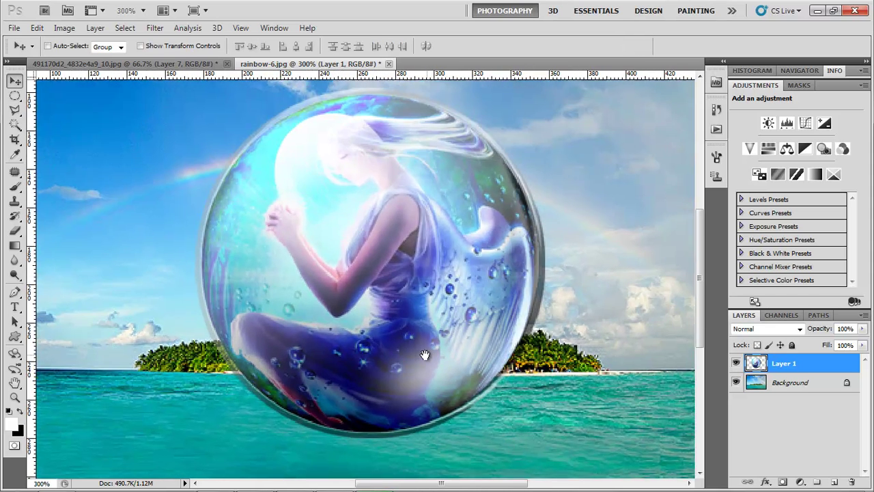
key("ctrl+minus")
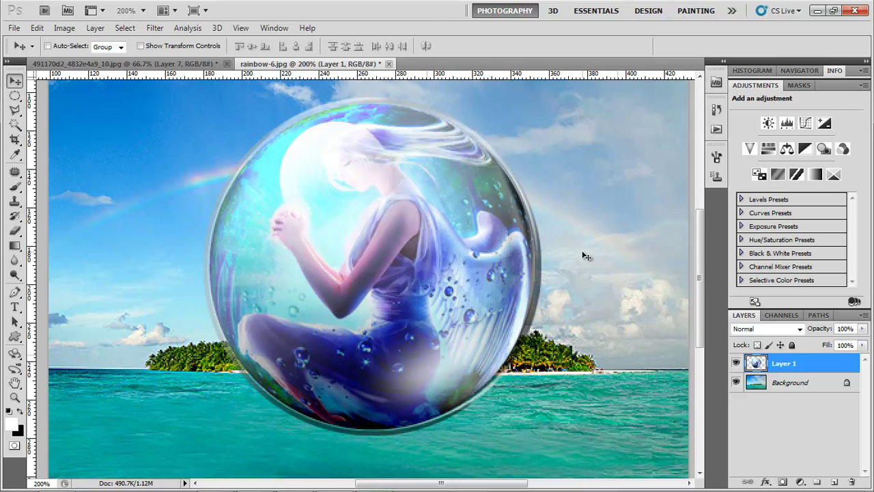
key("f")
key("f")
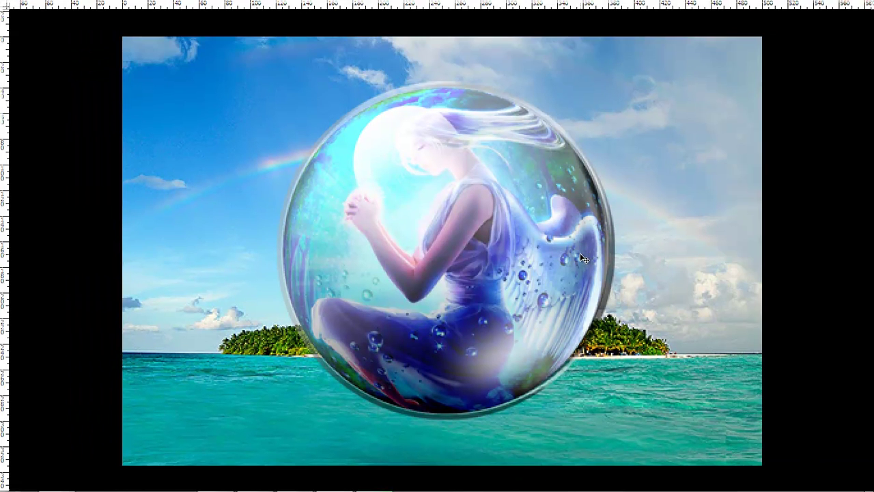
key("ctrl+r")
key("ctrl+t")
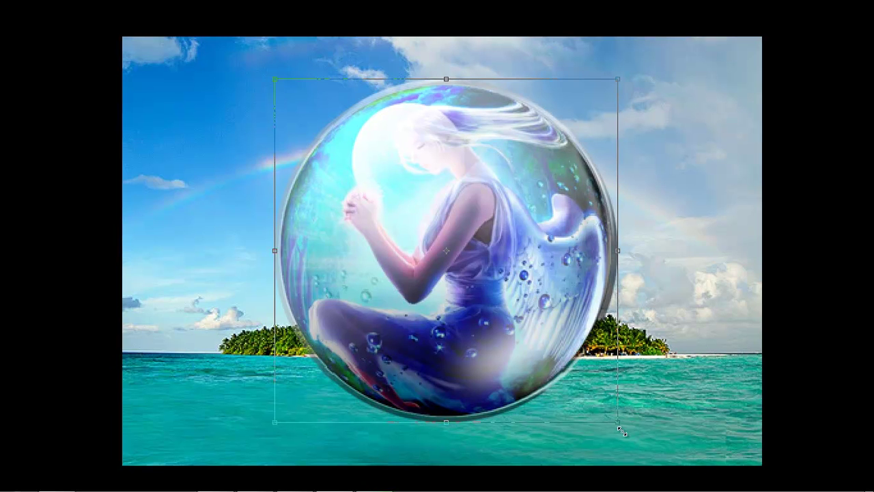
left_click_drag(610, 421, 624, 434)
key("Return")
mouse_move(558, 350)
left_mouse_down()
mouse_move(589, 260)
mouse_move(562, 258)
mouse_move(587, 279)
left_mouse_up()
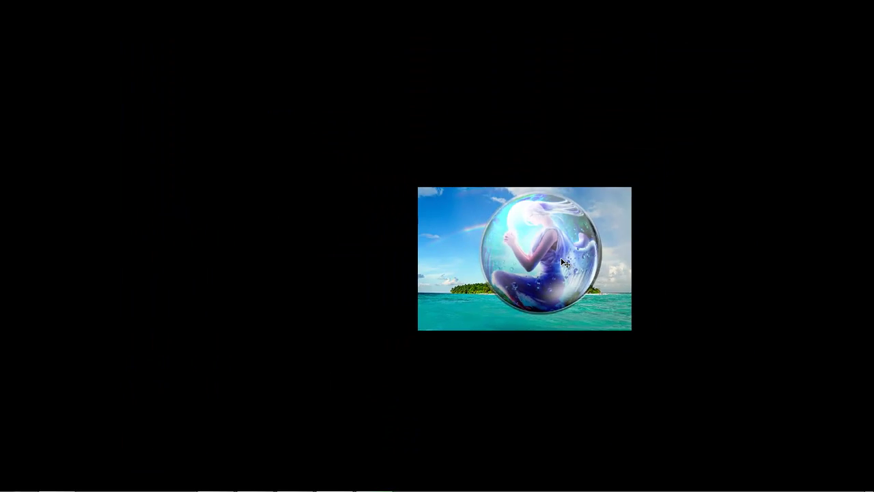
key("z")
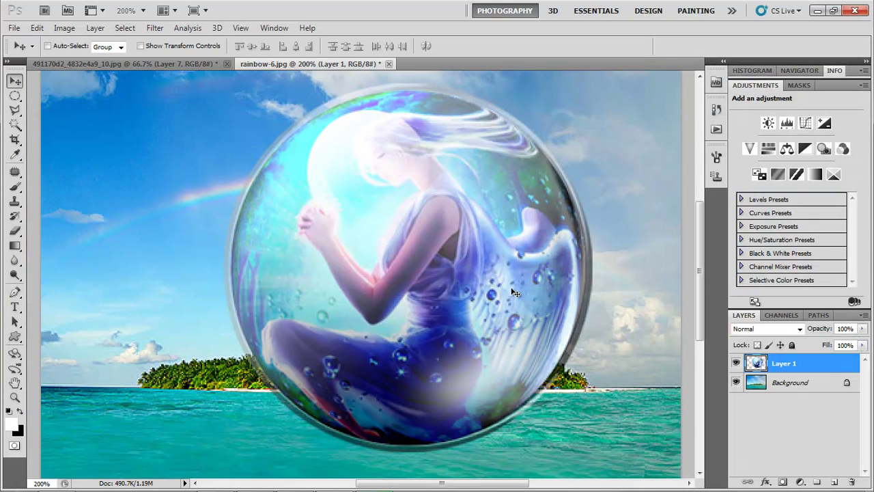
- In Notepad, add wishes for success in life and a prosperous new year to forum members
left_click(814, 13)
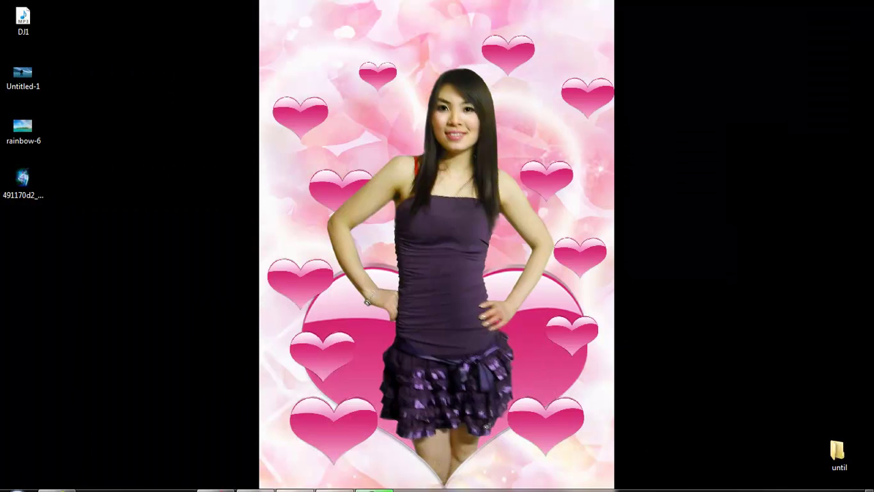
left_click(256, 478)
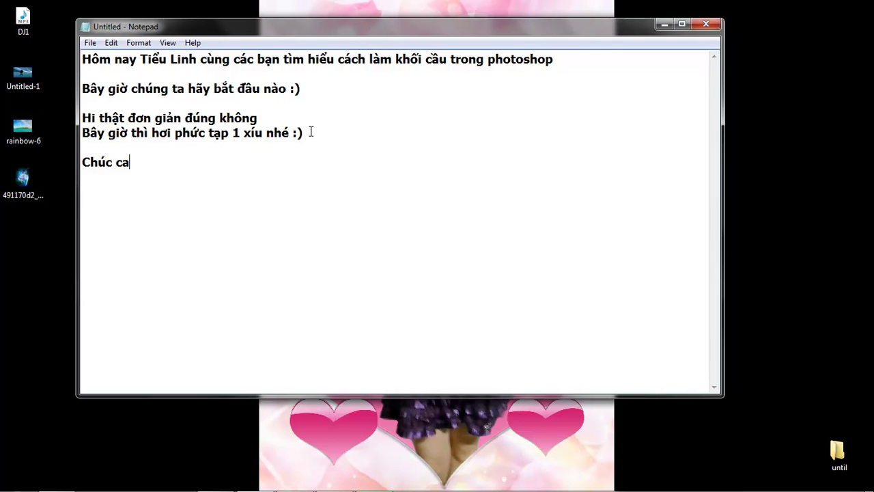
type("vu")
type("ve")
type("va")
type(" thanh công trong cu")
type("ôn")
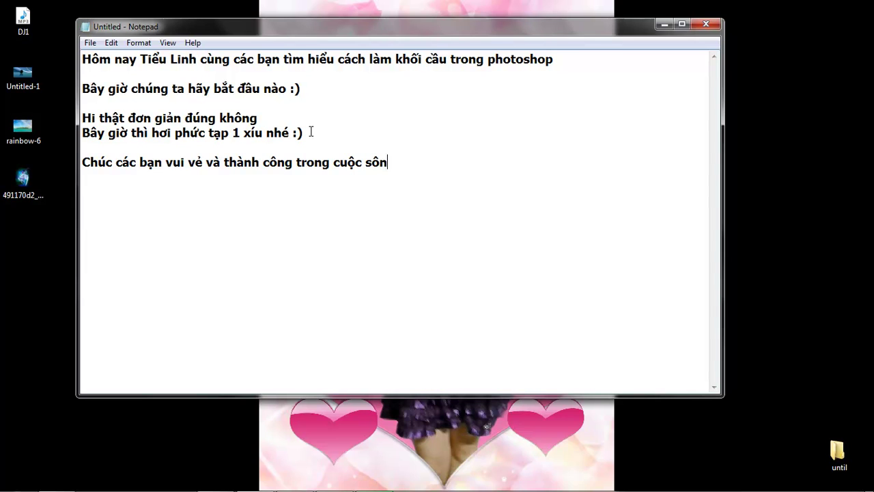
type("CHu")
key("BackSpace")
key("BackSpace")
type("huc")
type("toa")
type("thê")
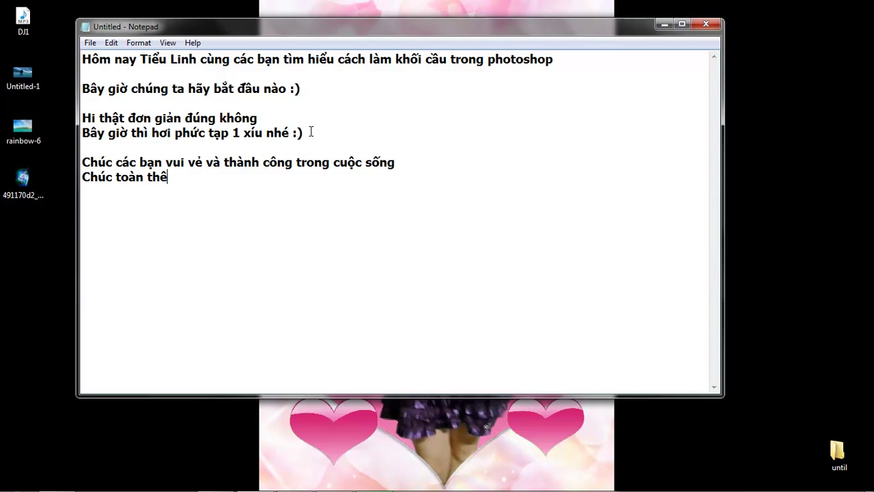
type("thanh vien trong diên")
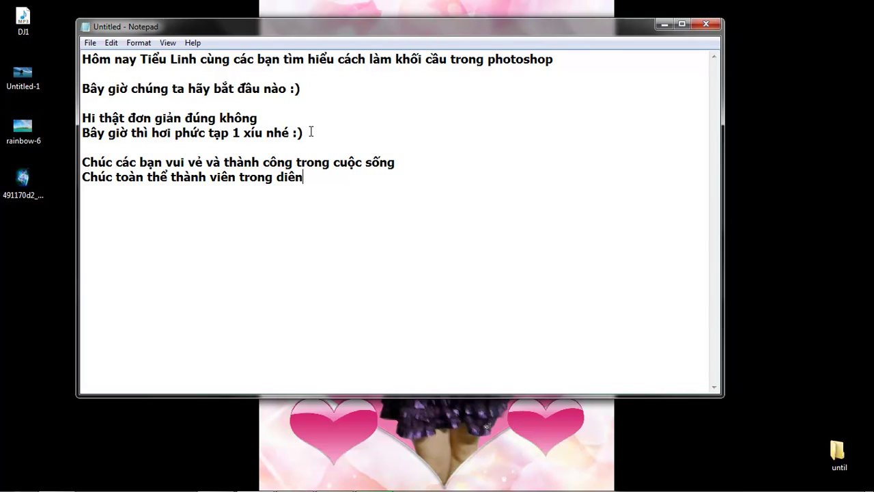
type("nf")
type("wm mowi")
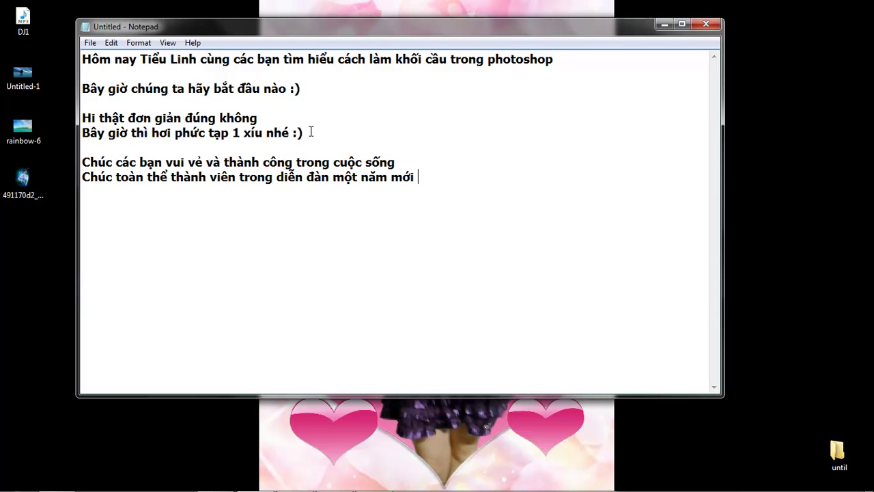
type("ca")
type("ương")
type("khang")
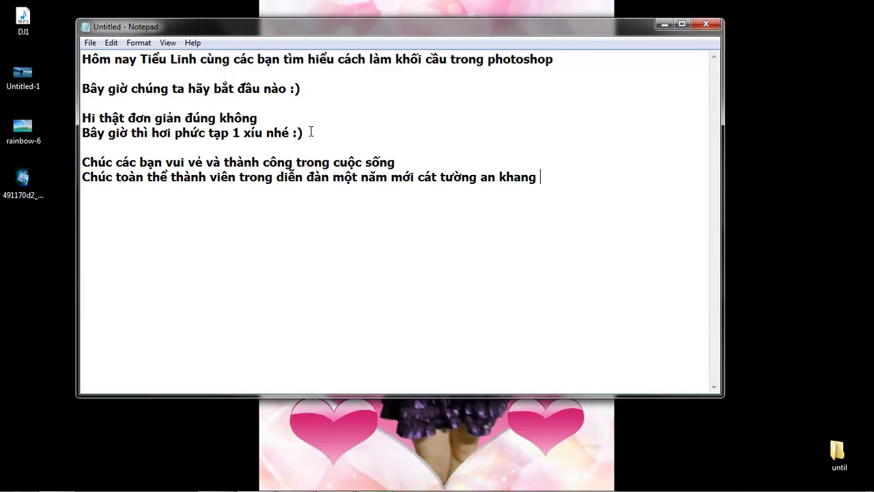
type(":D")
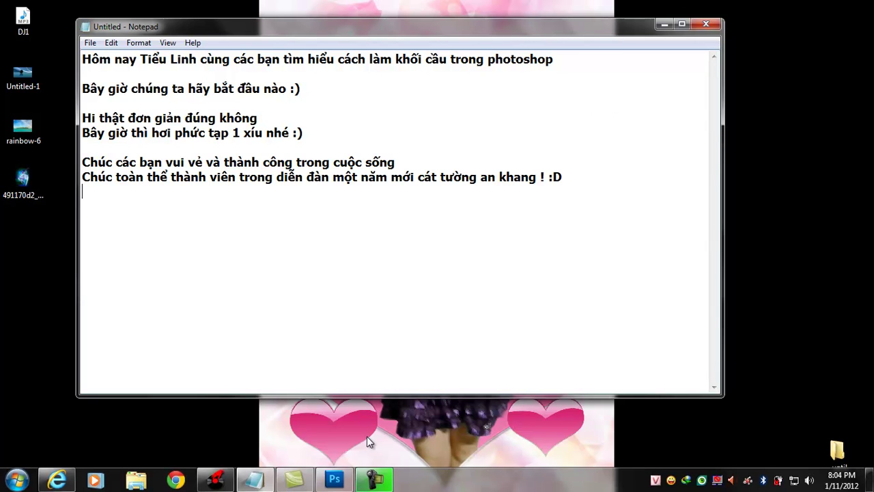
- Bring the Virtual DJ window in front of Notepad
left_click(214, 480)
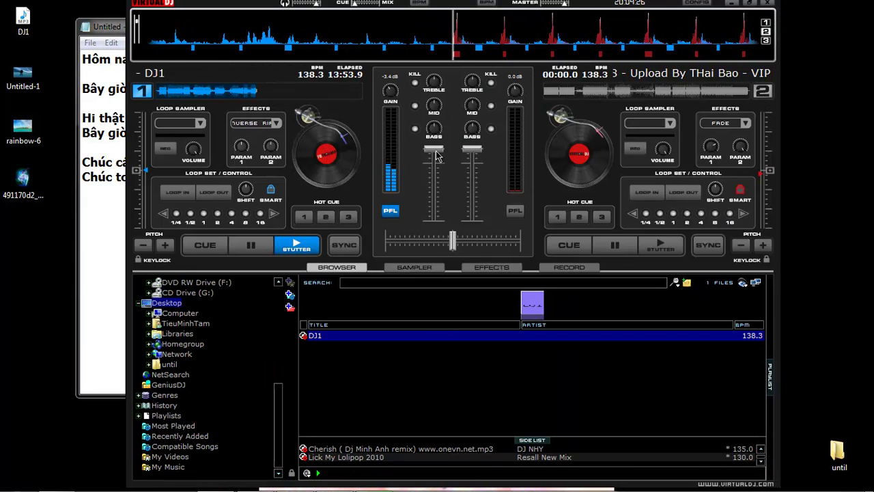